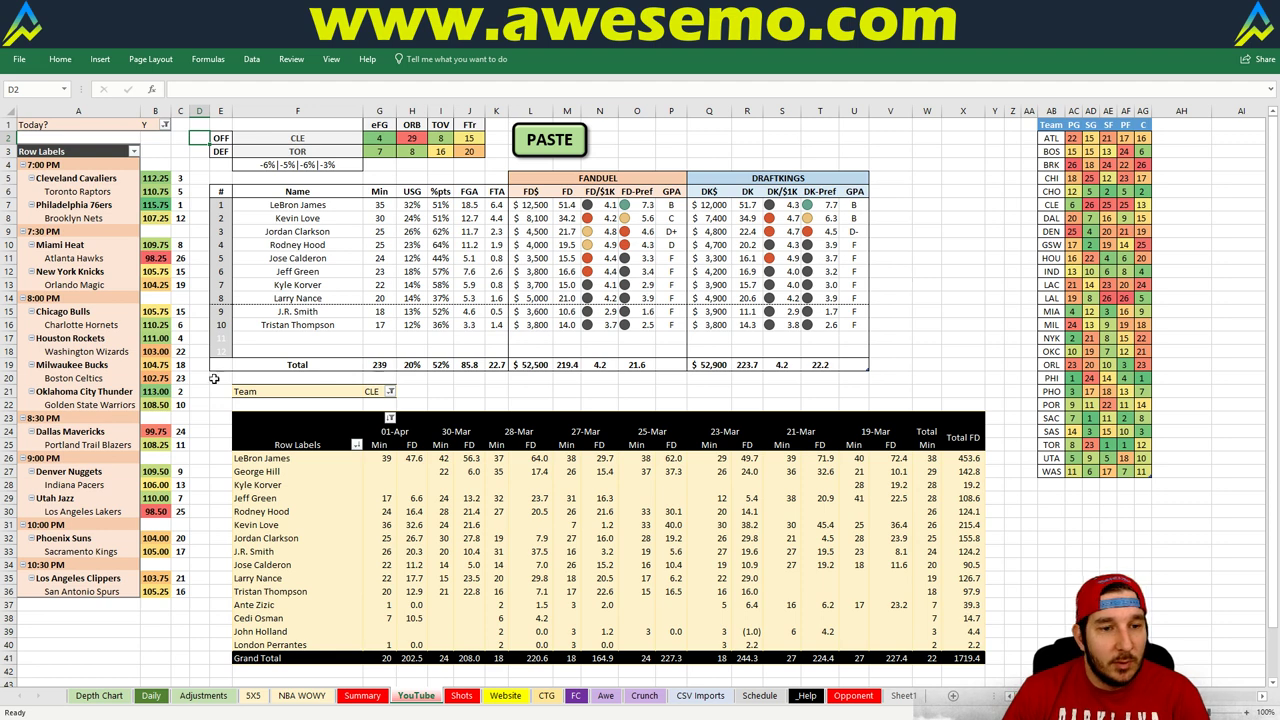
click(313, 137)
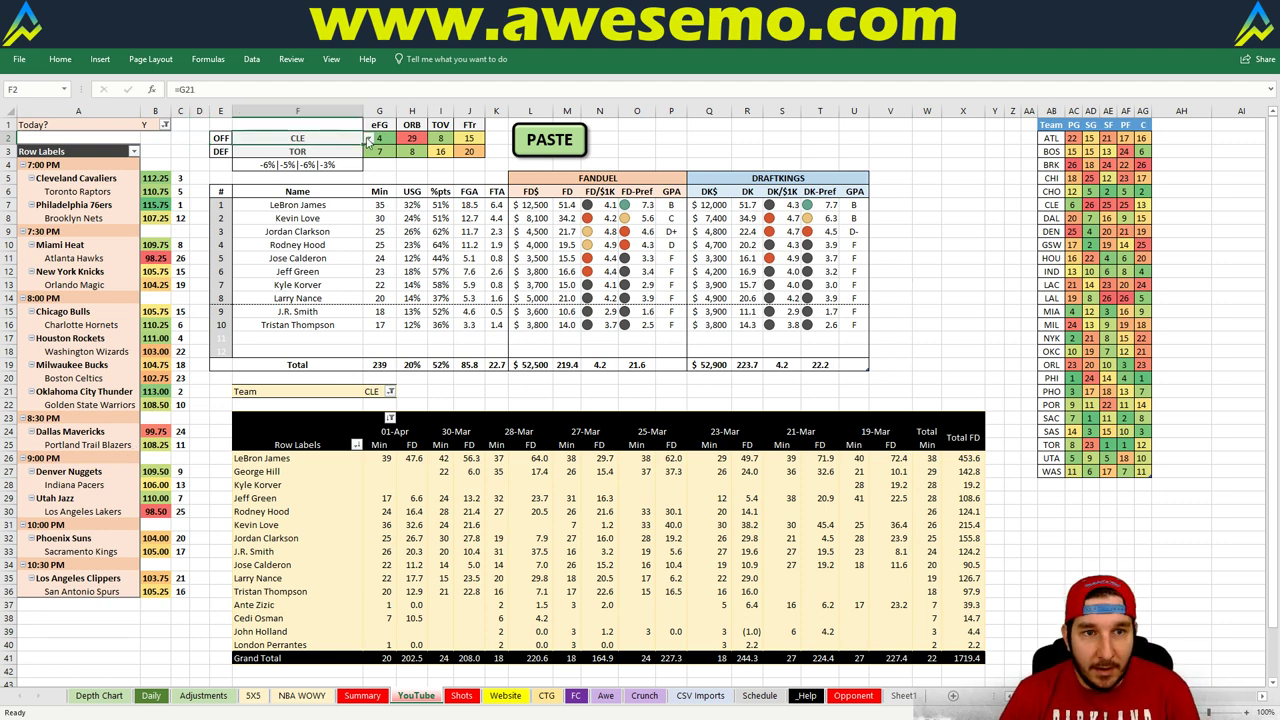
text(TOR)
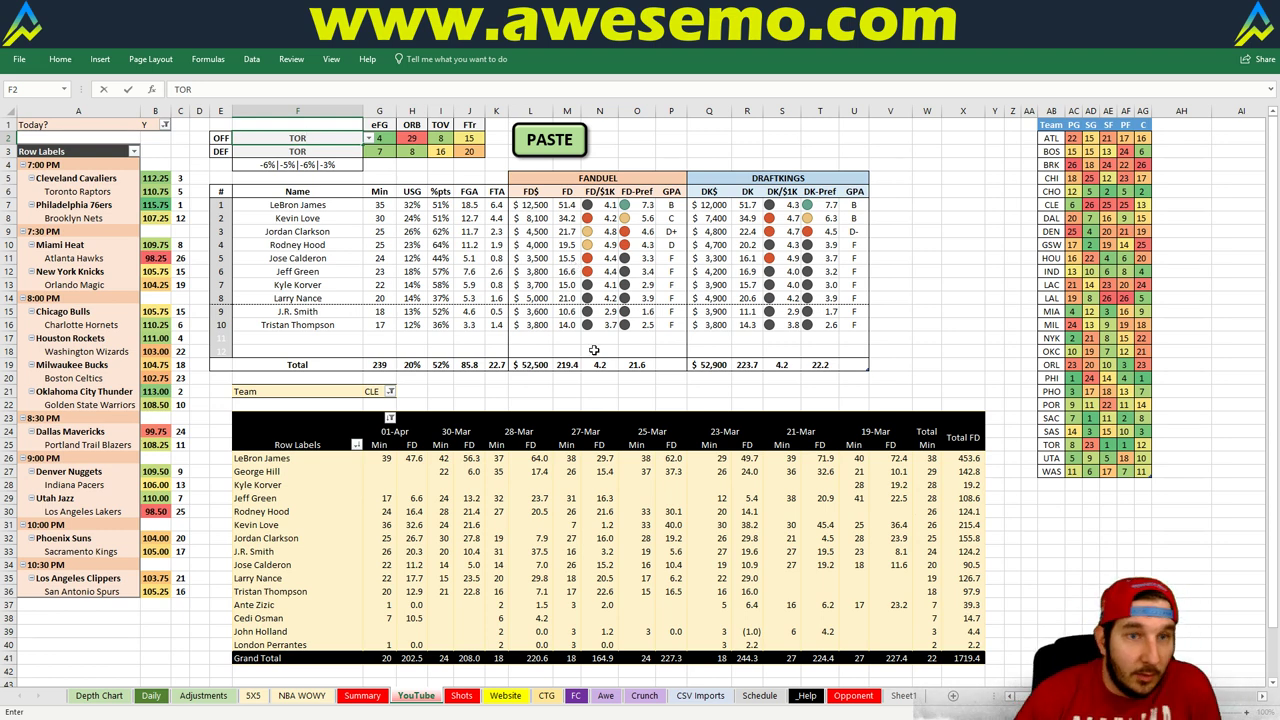
key(Escape)
Try to set the pivot table's Team filter to TOR.
click(370, 390)
text(TOR)
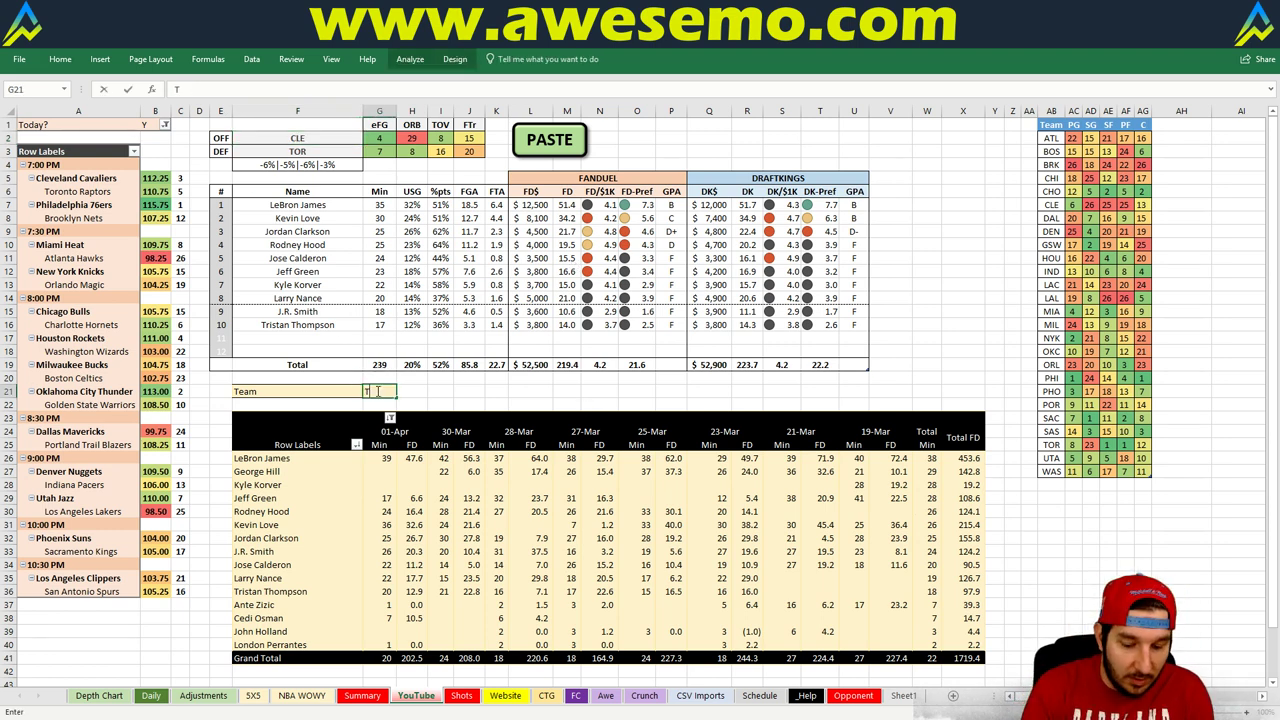
key(Return)
key(Return)
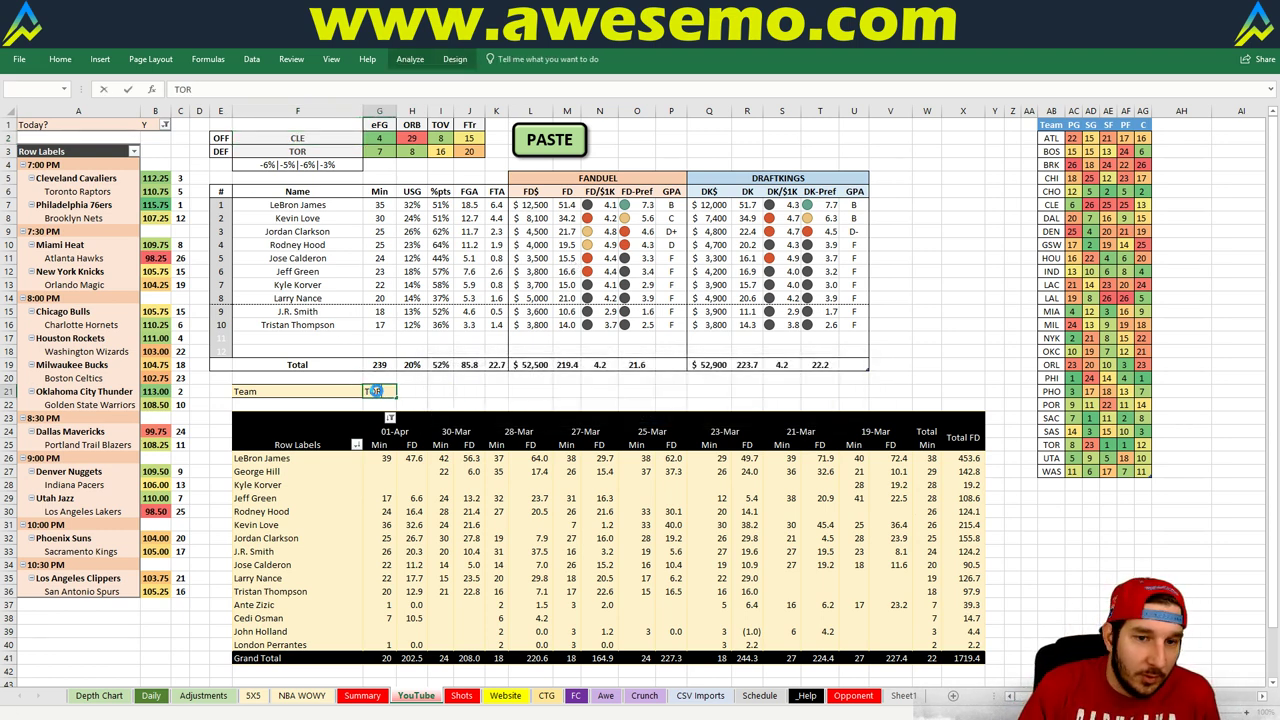
Refresh the pivot table and set its Team filter to TOR to show Toronto's players.
right_click(443, 511)
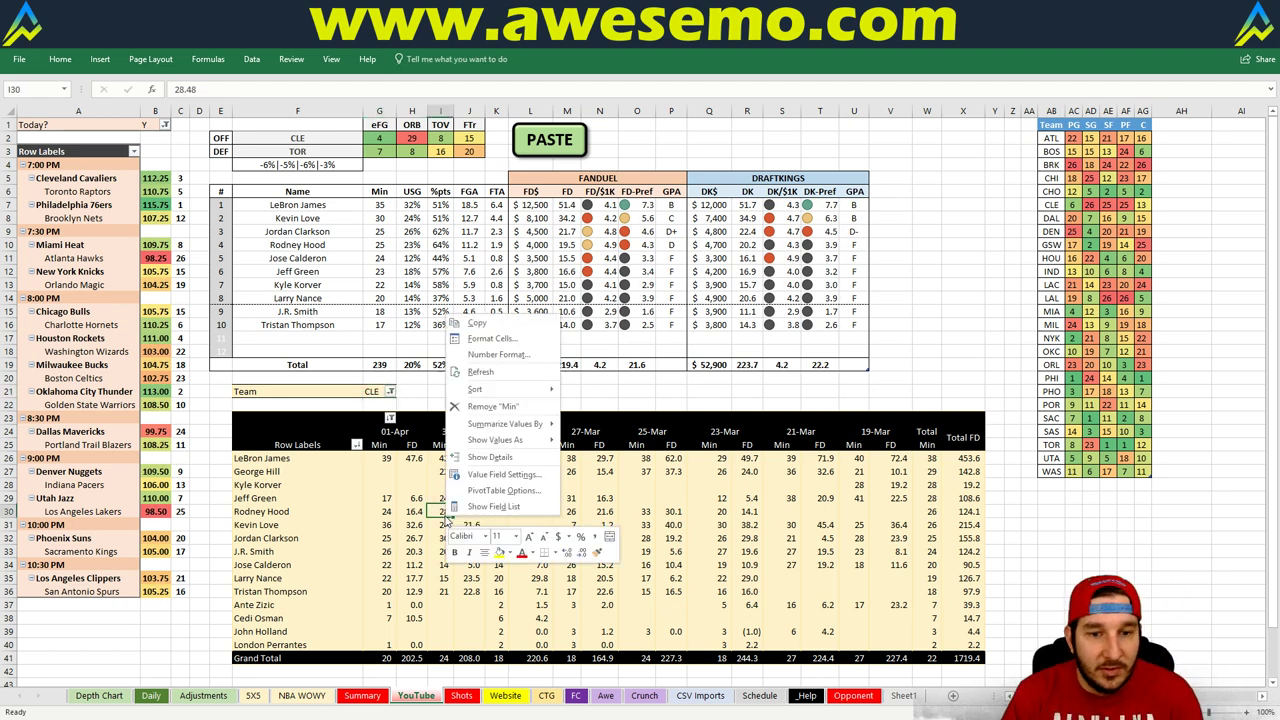
click(524, 371)
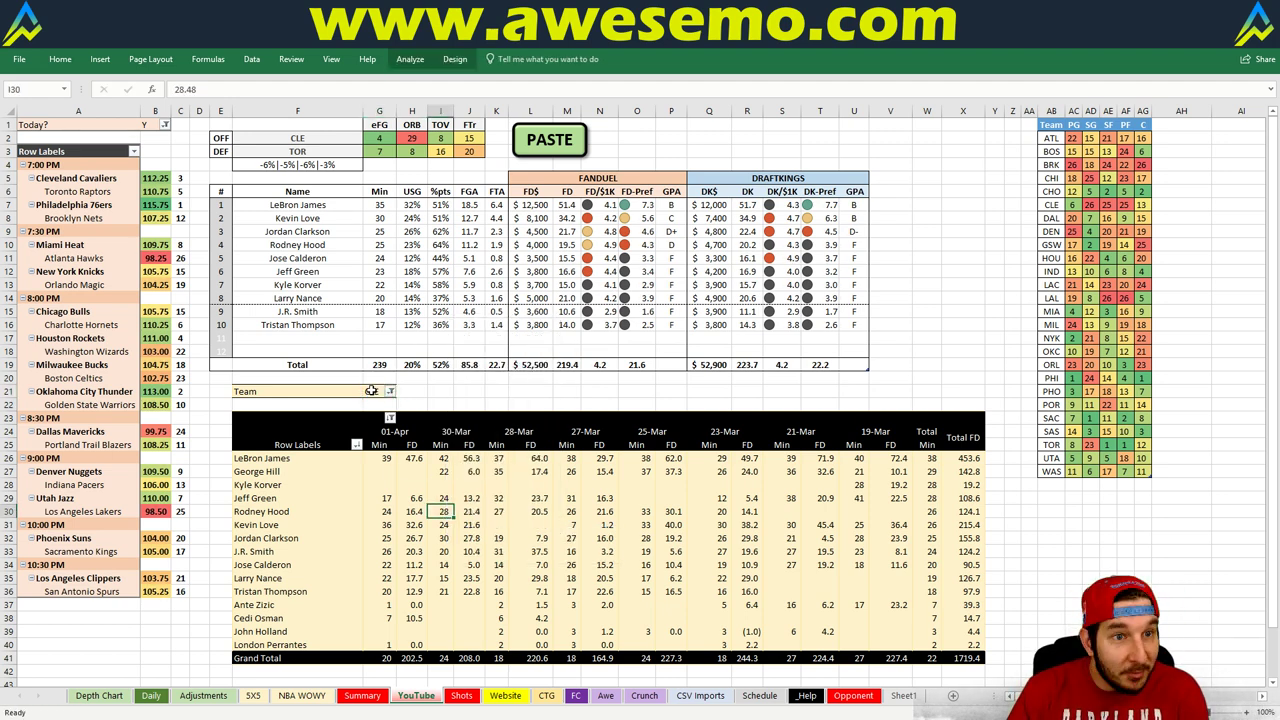
click(371, 390)
text(TO)
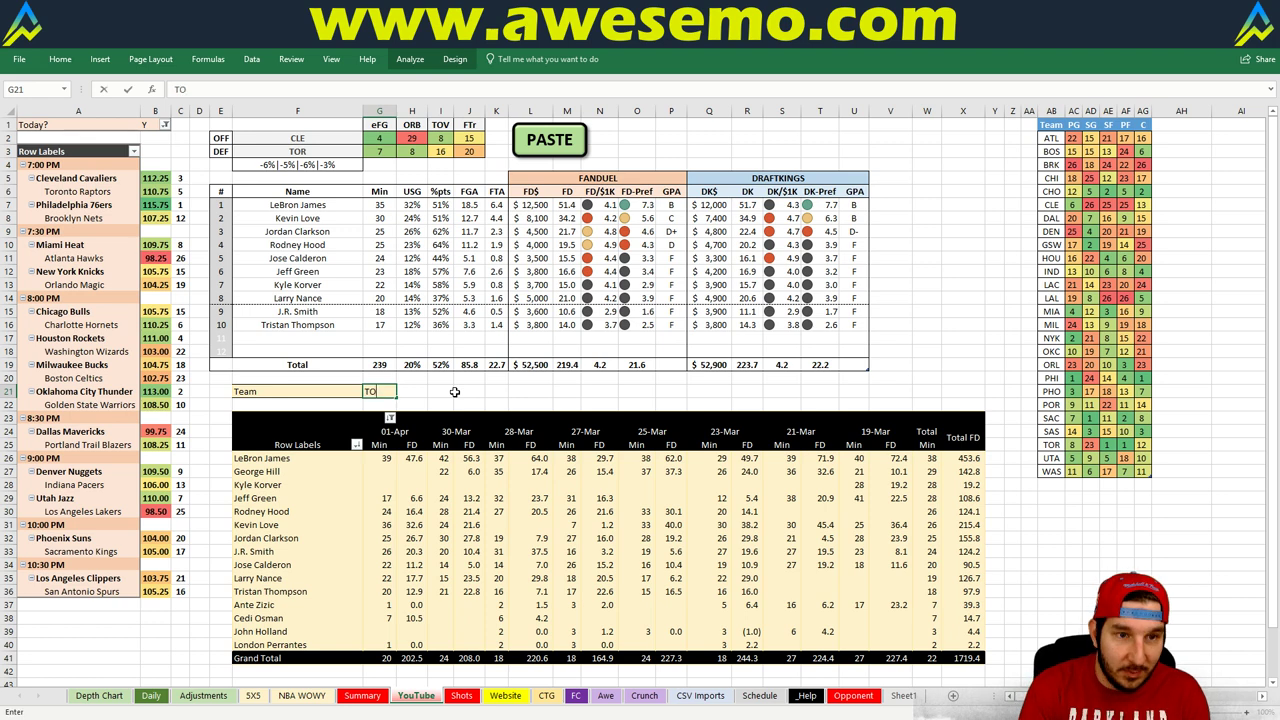
text(R)
key(Return)
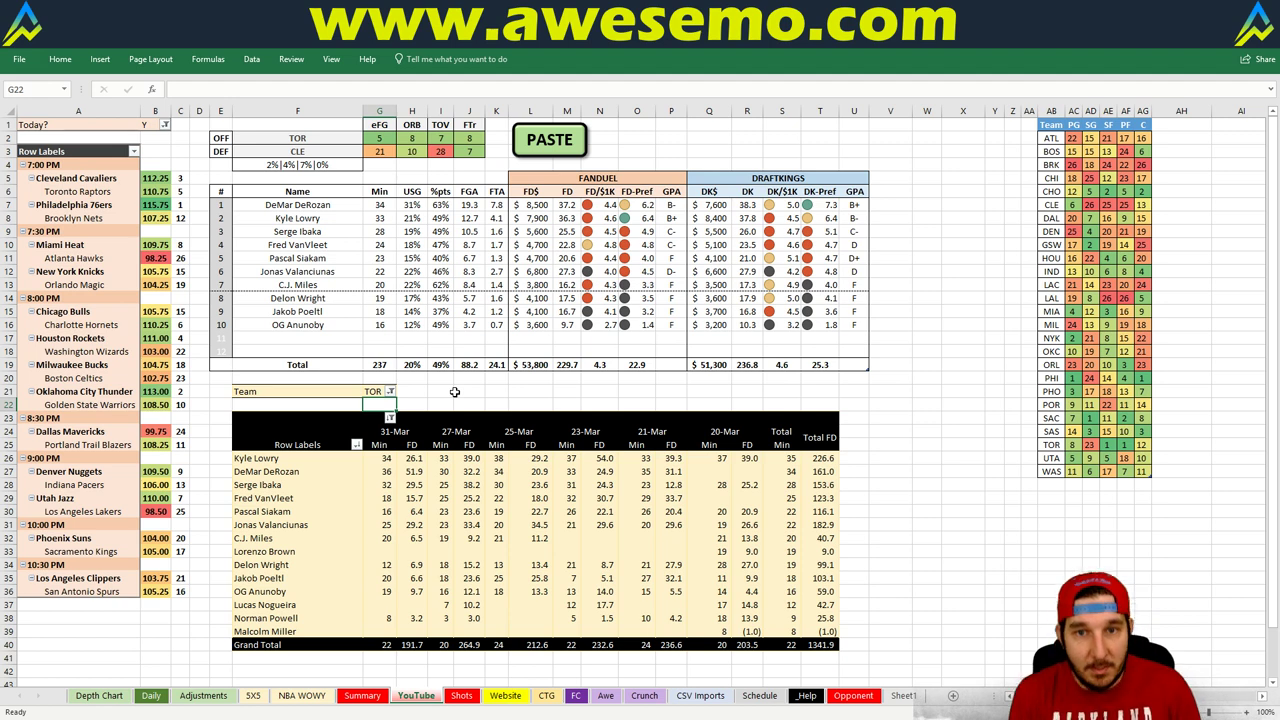
Set the pivot table's Team filter to PHI and refresh the pivot data.
click(371, 391)
text(PHI)
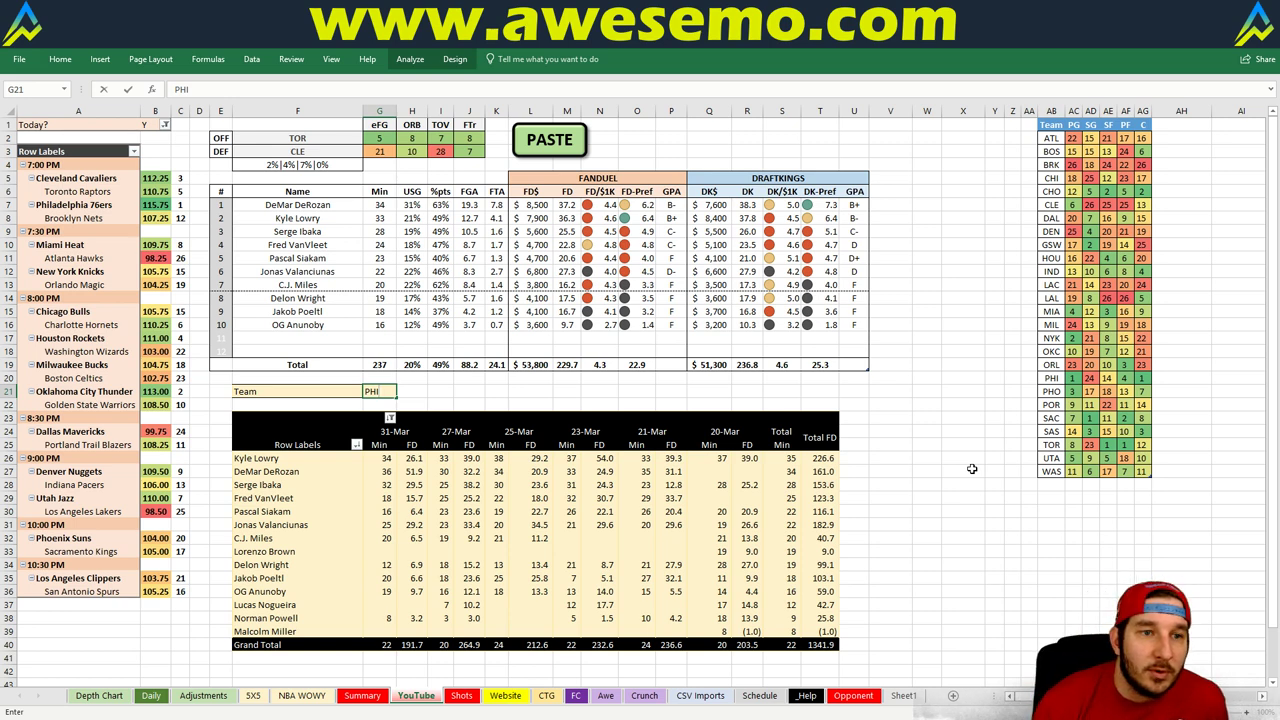
key(Return)
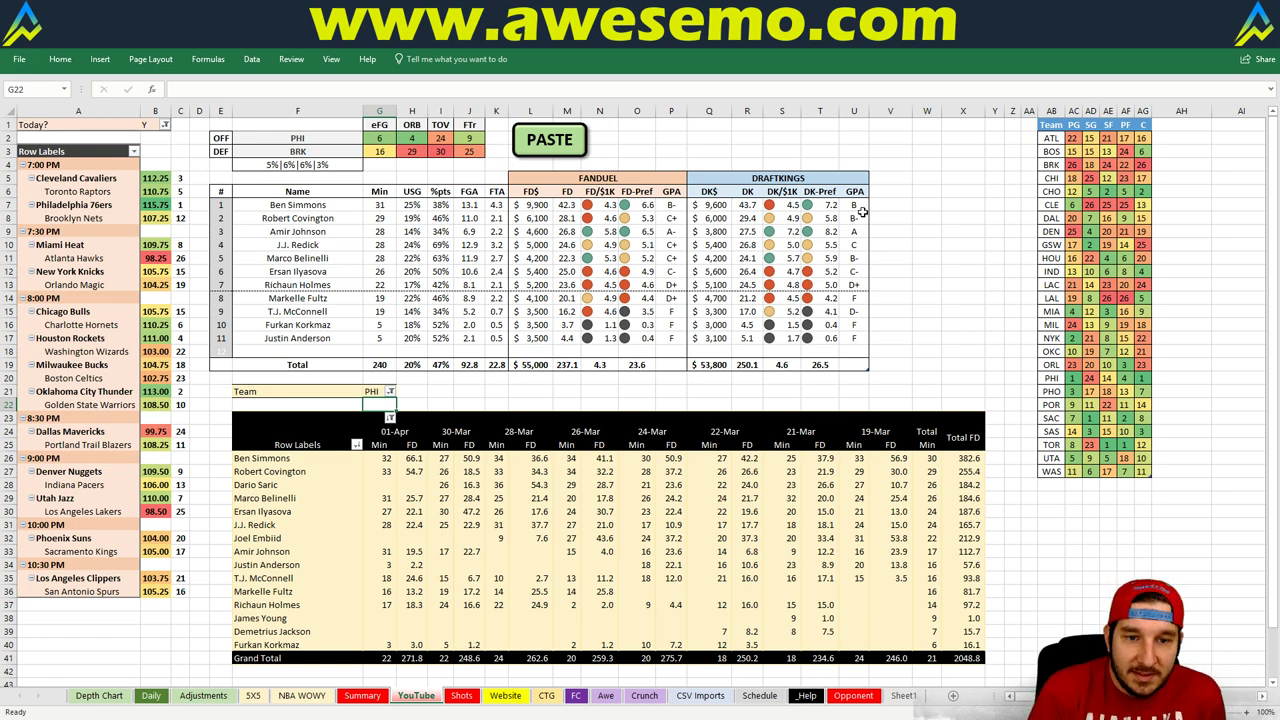
right_click(466, 500)
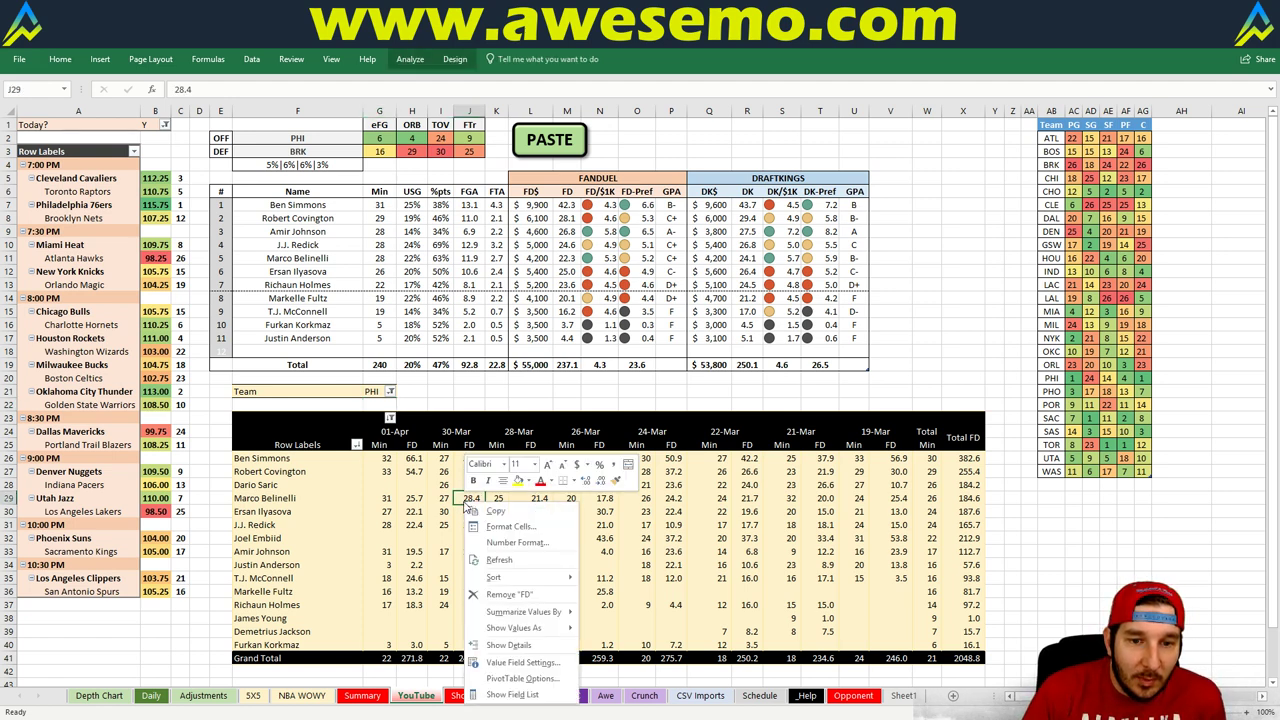
click(495, 564)
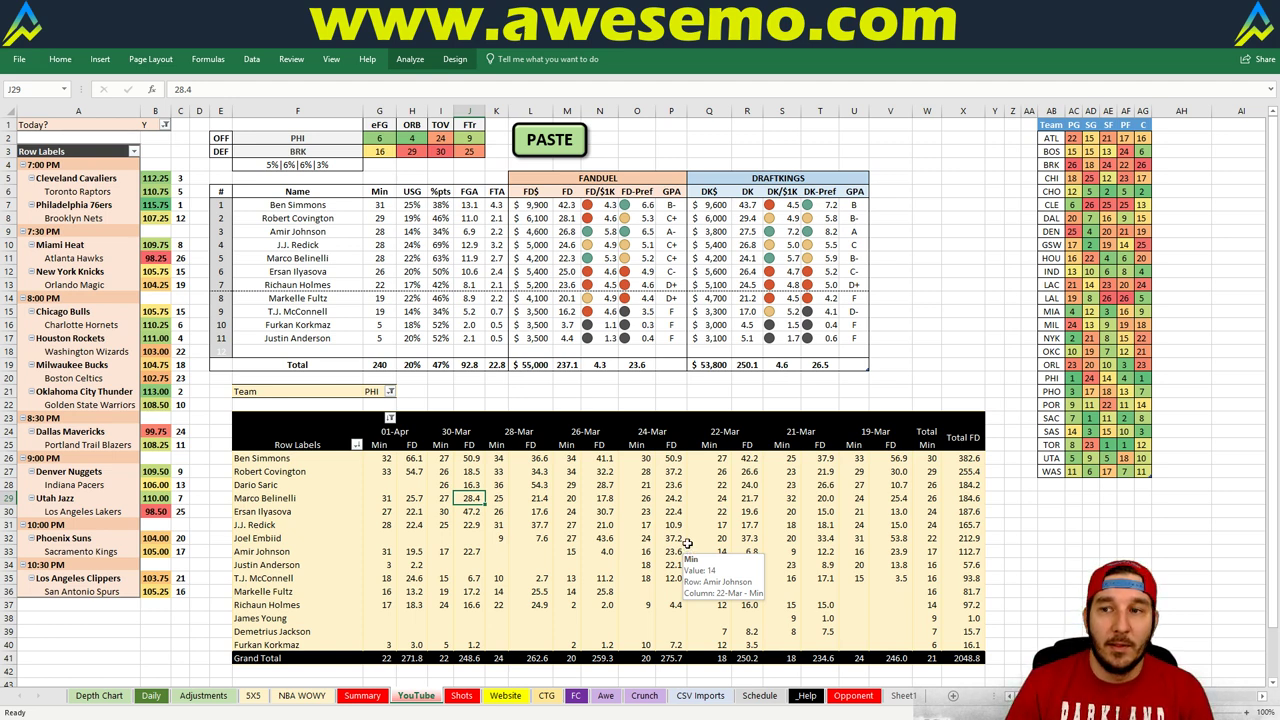
Change the Team filter to BRK to show Brooklyn's projections and recent games.
click(372, 391)
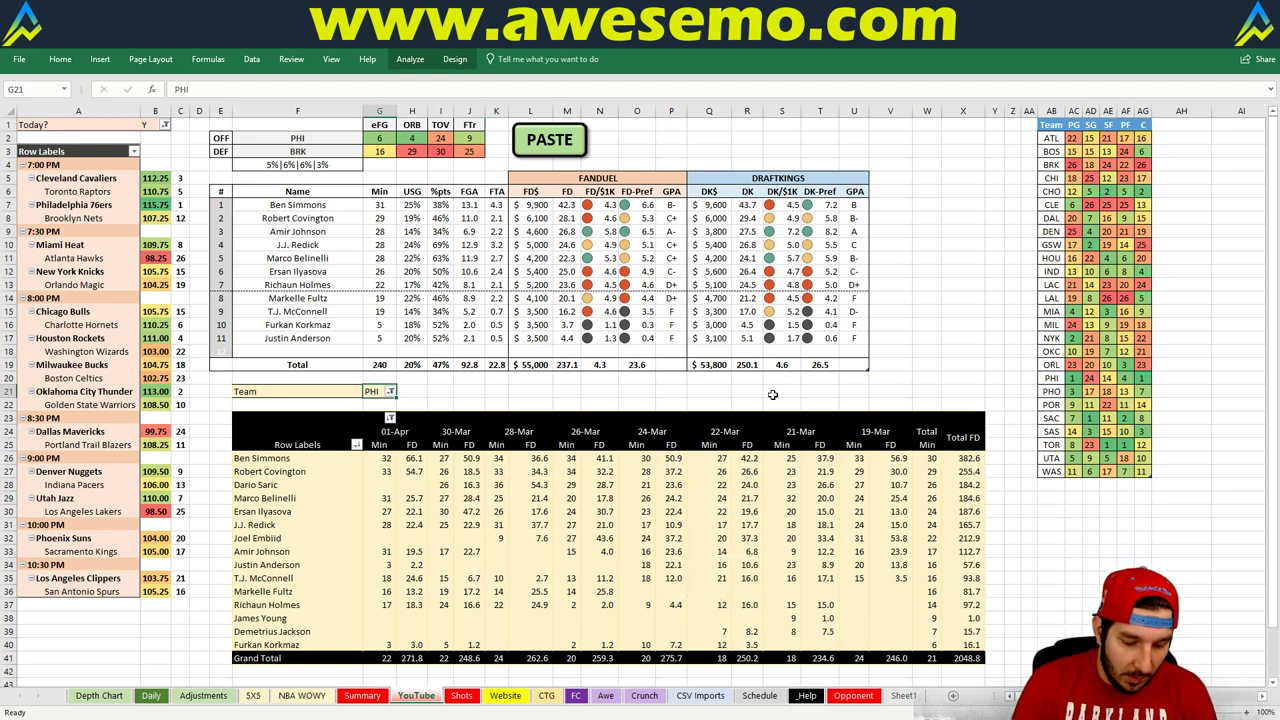
text(BRK)
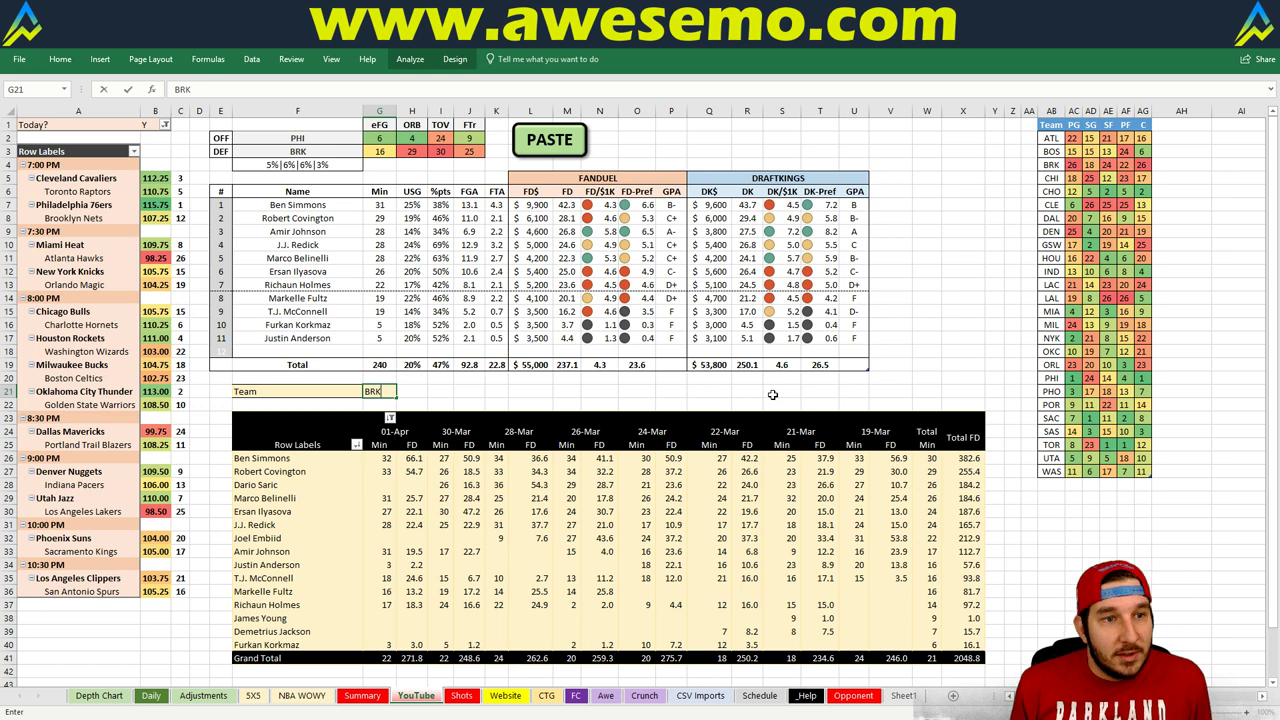
key(Return)
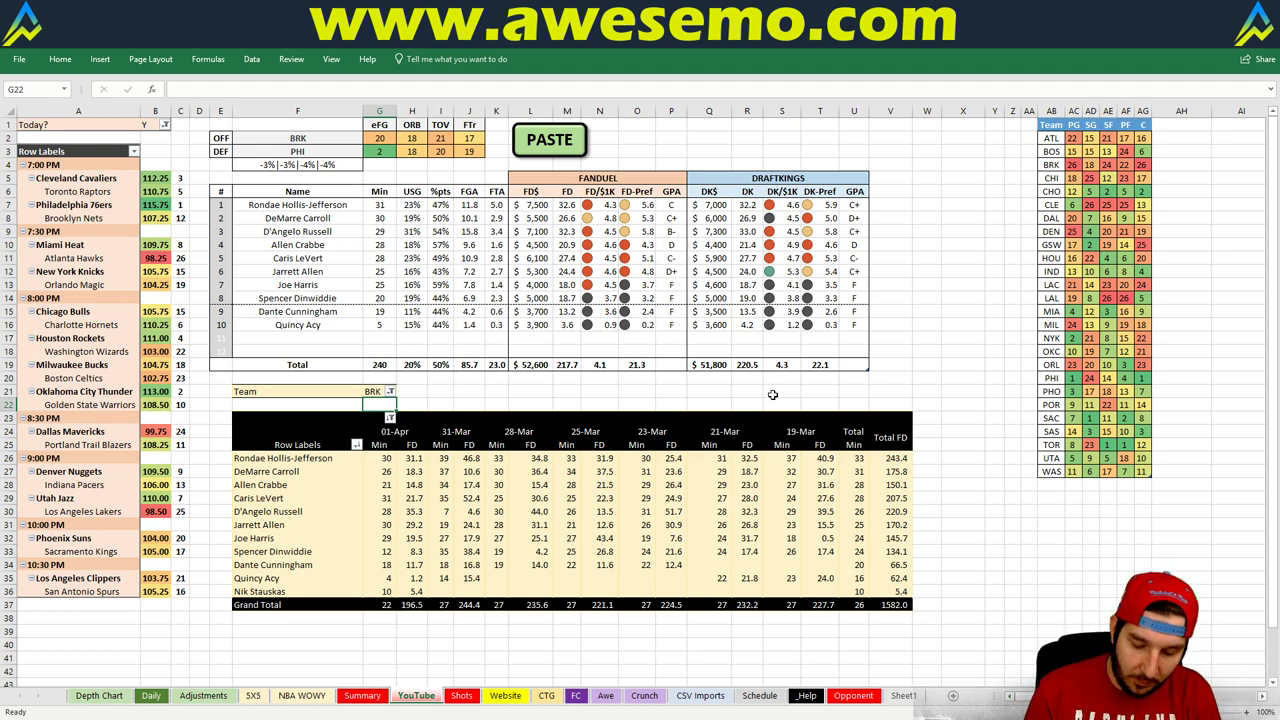
Bring up both sides of the Miami–Atlanta game by setting the Team filter to MIA, followed by ATL.
key(Up)
text(MIA)
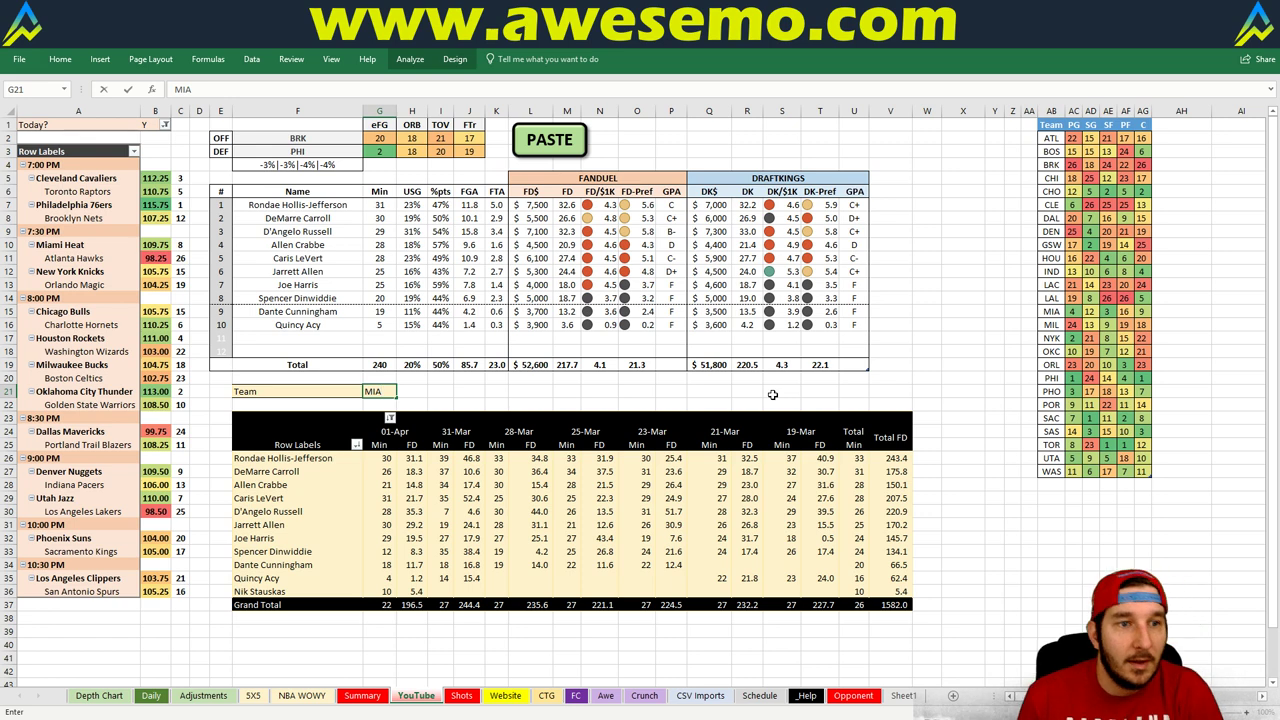
key(Return)
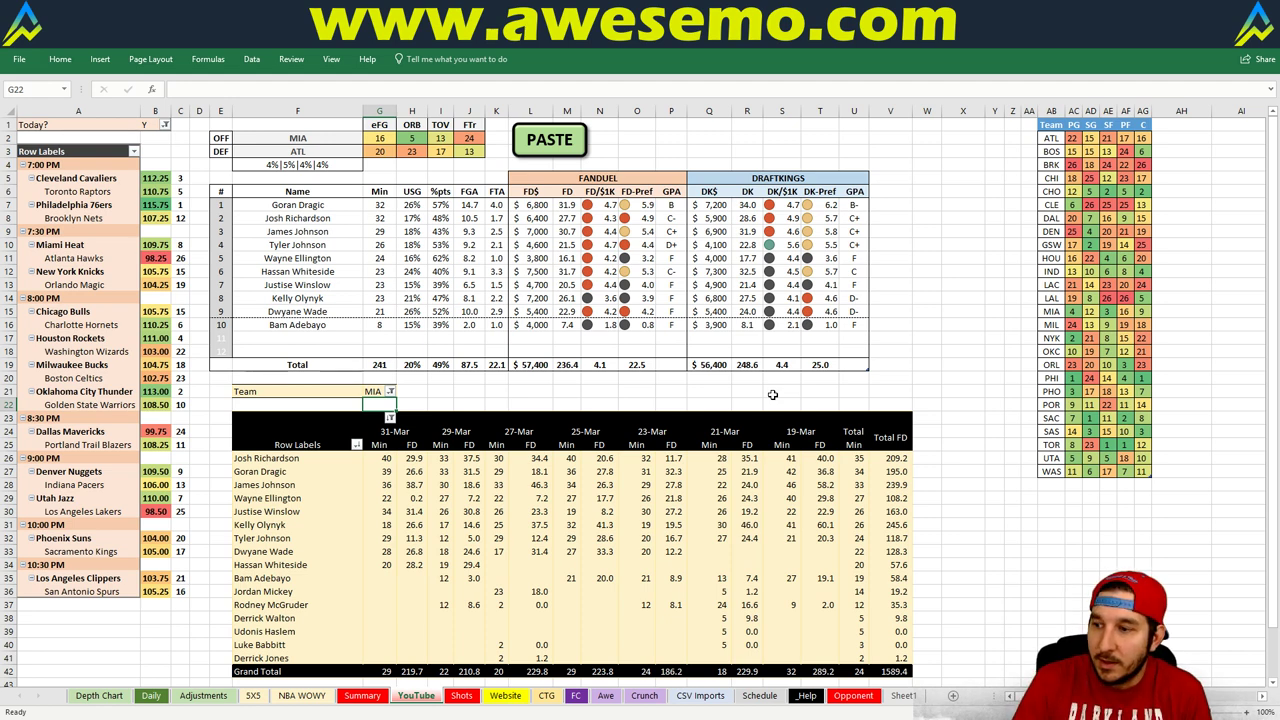
click(372, 392)
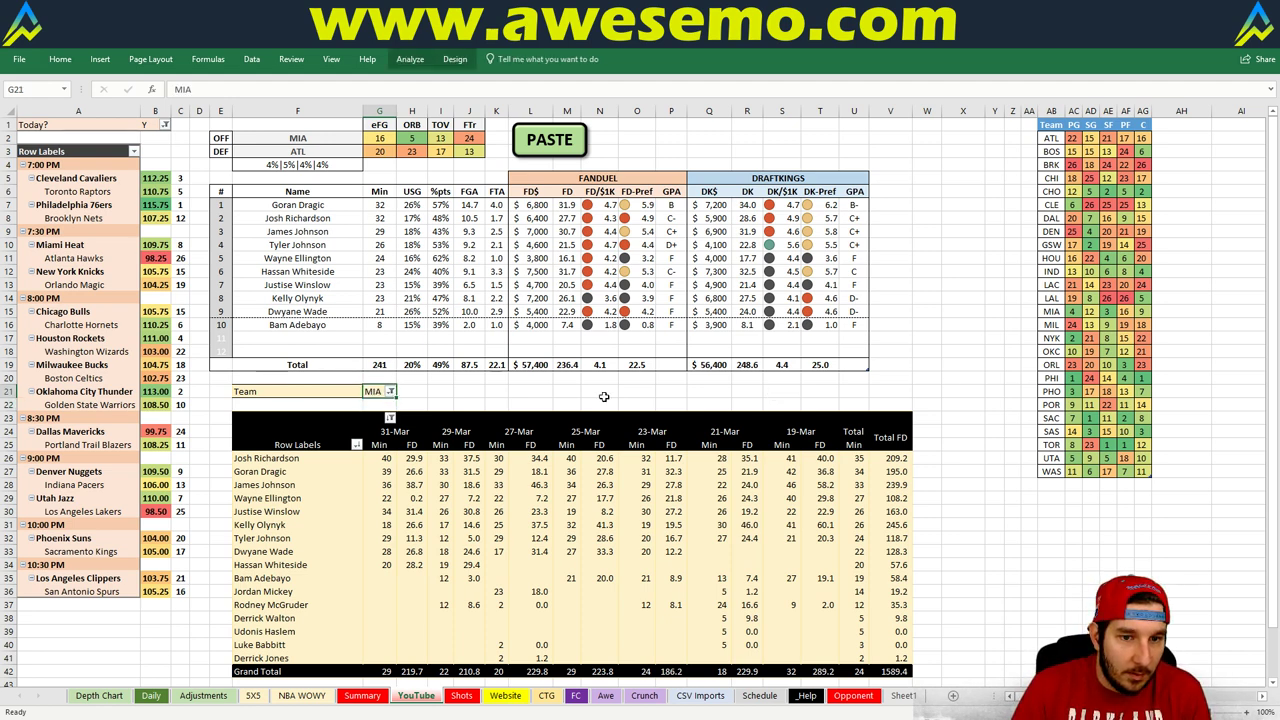
text(ATL)
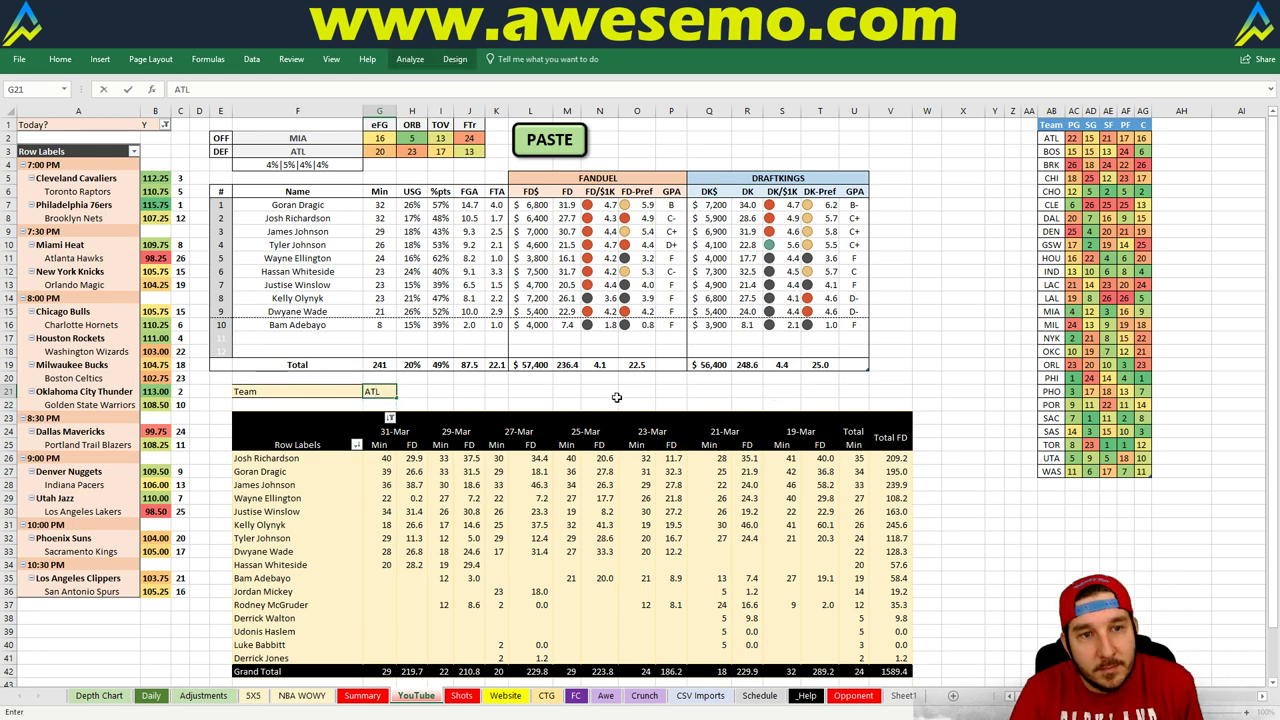
key(Return)
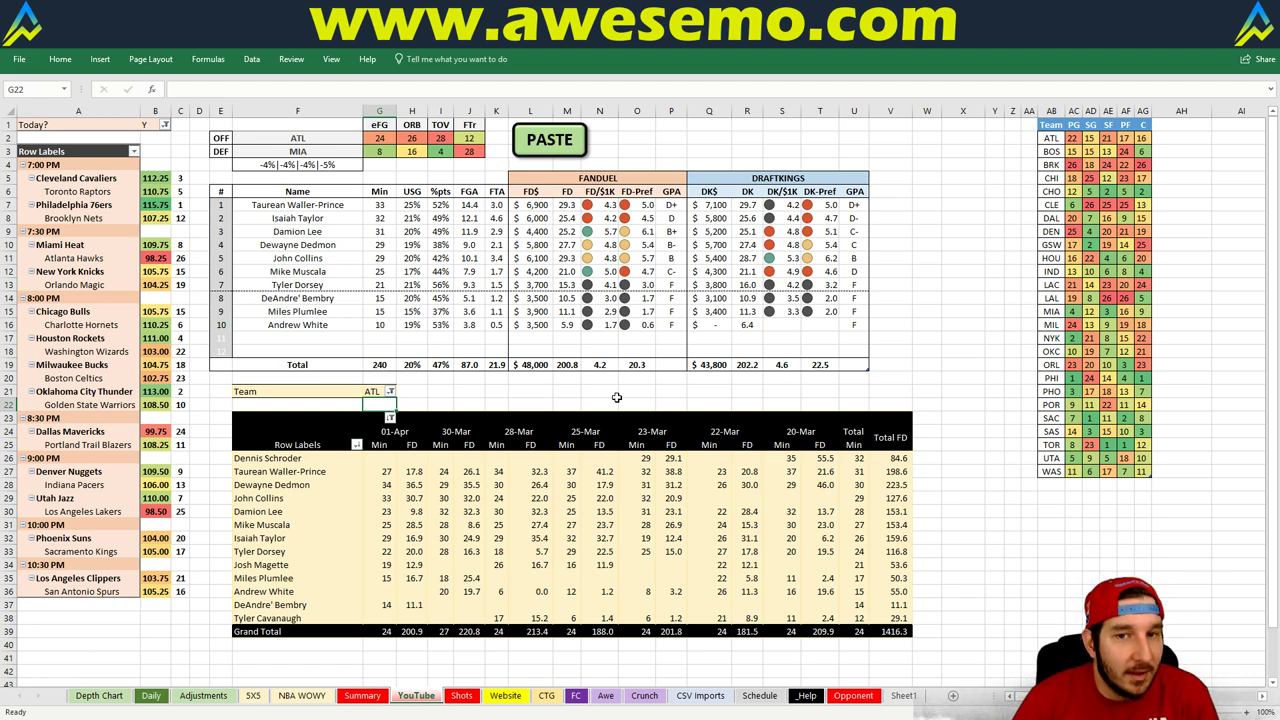
Show the New York–Orlando matchup by setting the Team filter to NYK, followed by ORL.
key(Up)
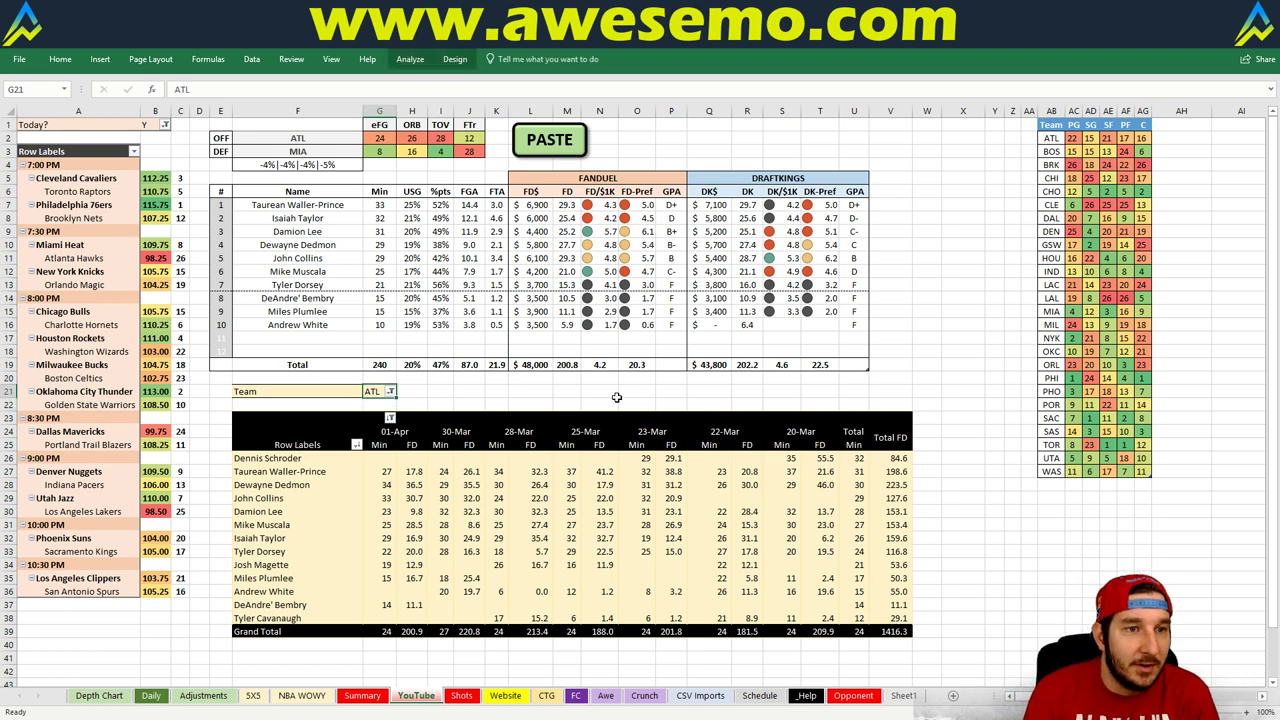
text(NYK)
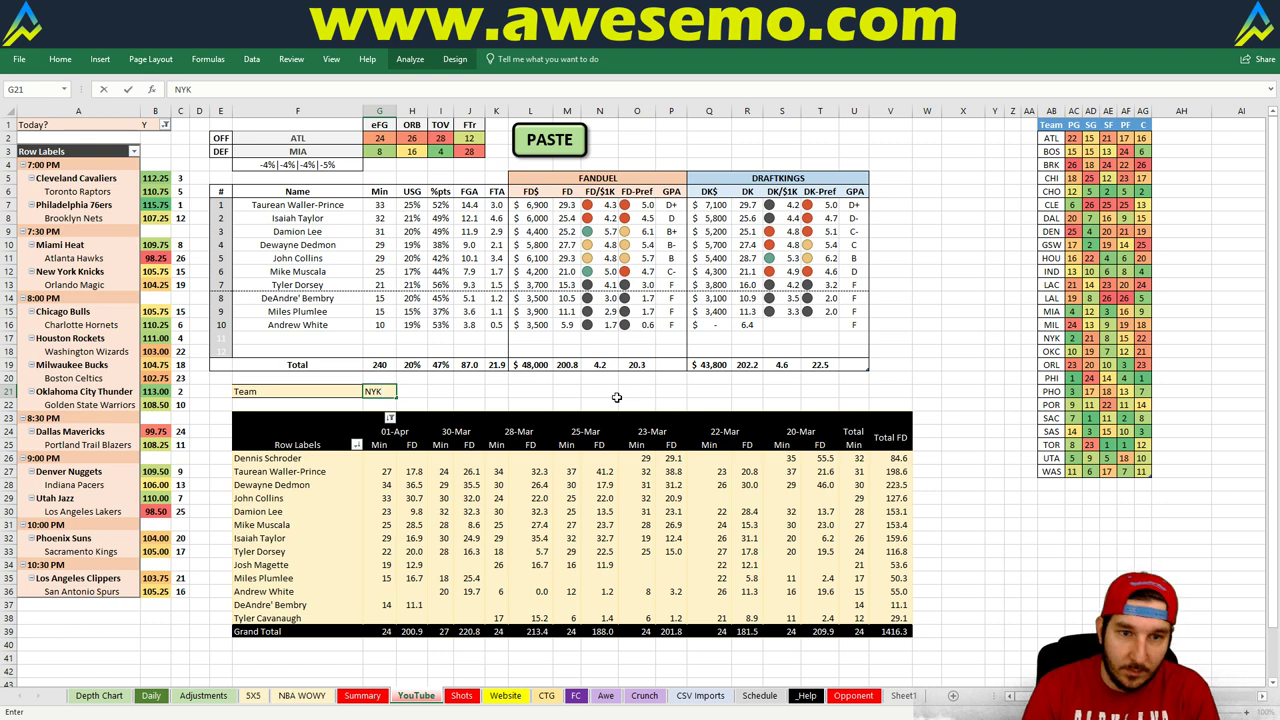
key(Return)
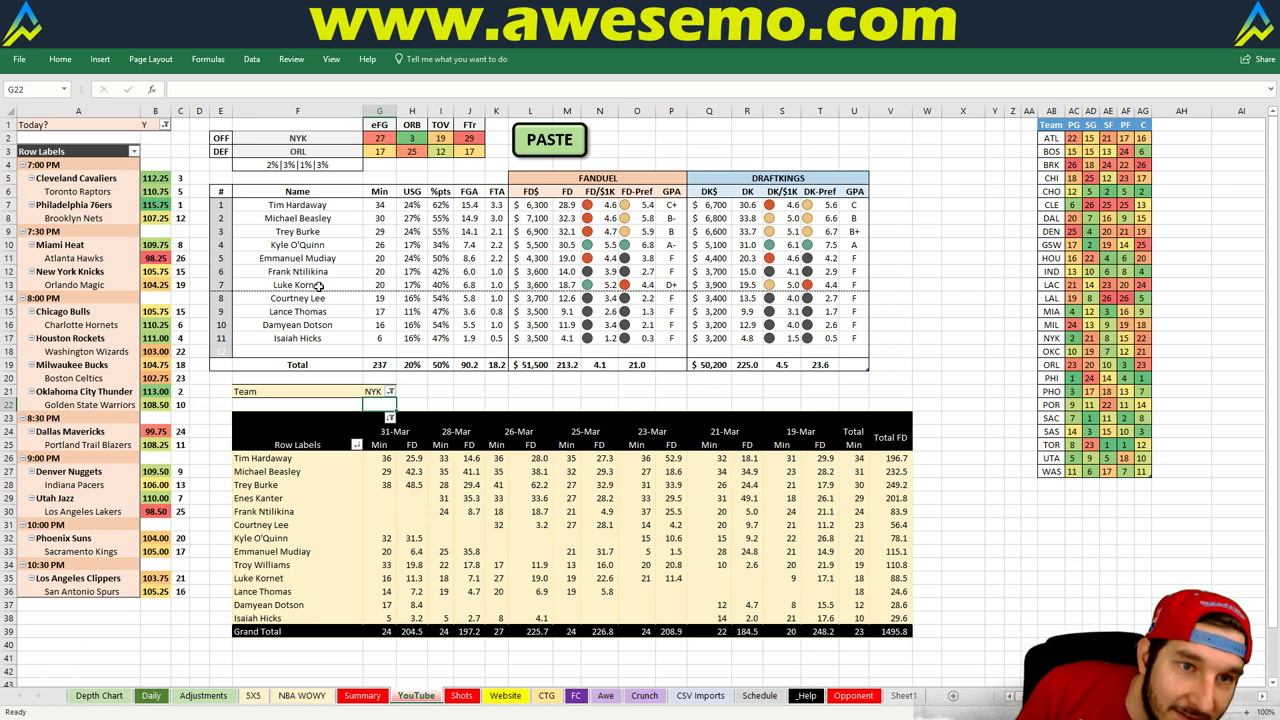
click(372, 392)
text(ORL)
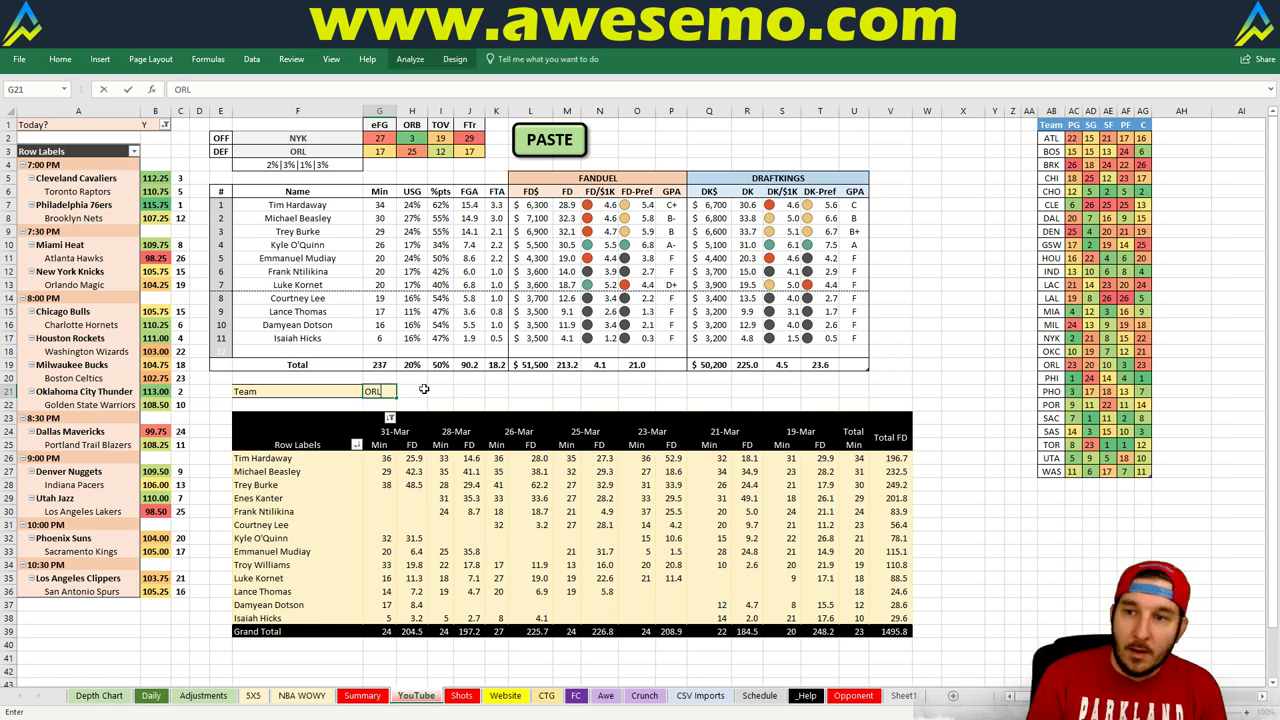
key(Return)
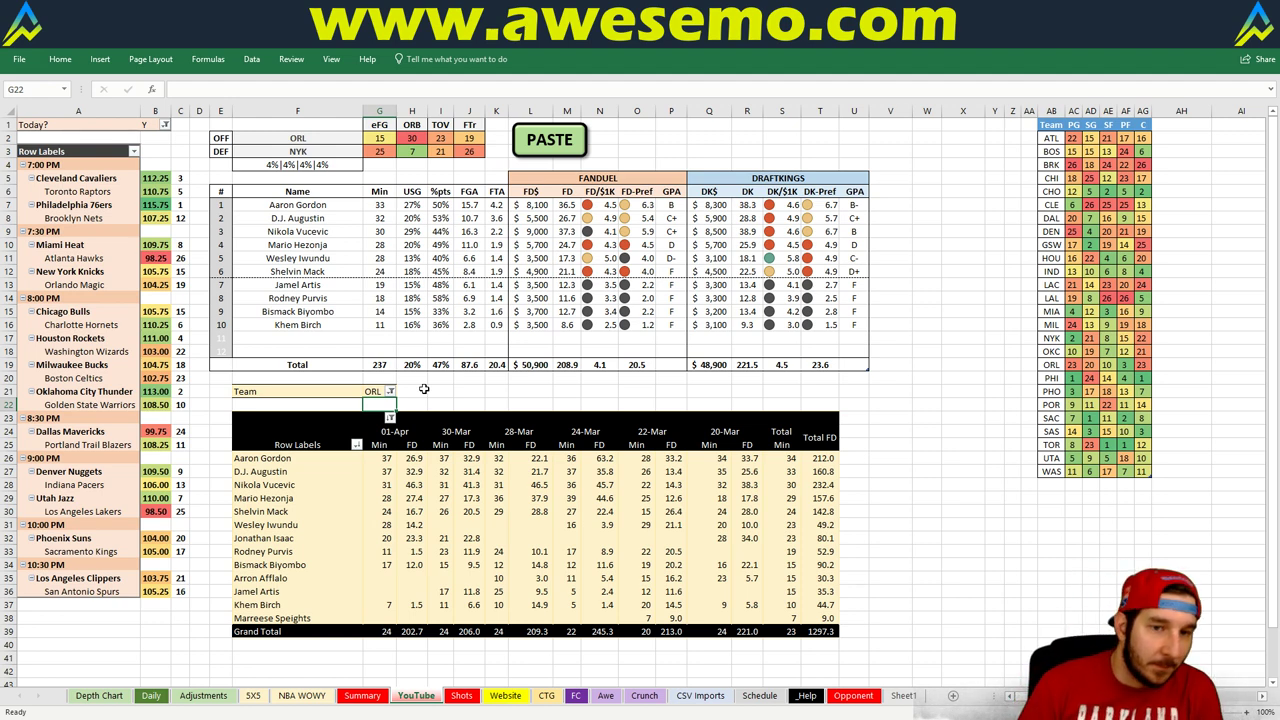
Show the Chicago–Charlotte matchup by setting the Team filter to CHI, followed by CHO.
key(Up)
text(CHI)
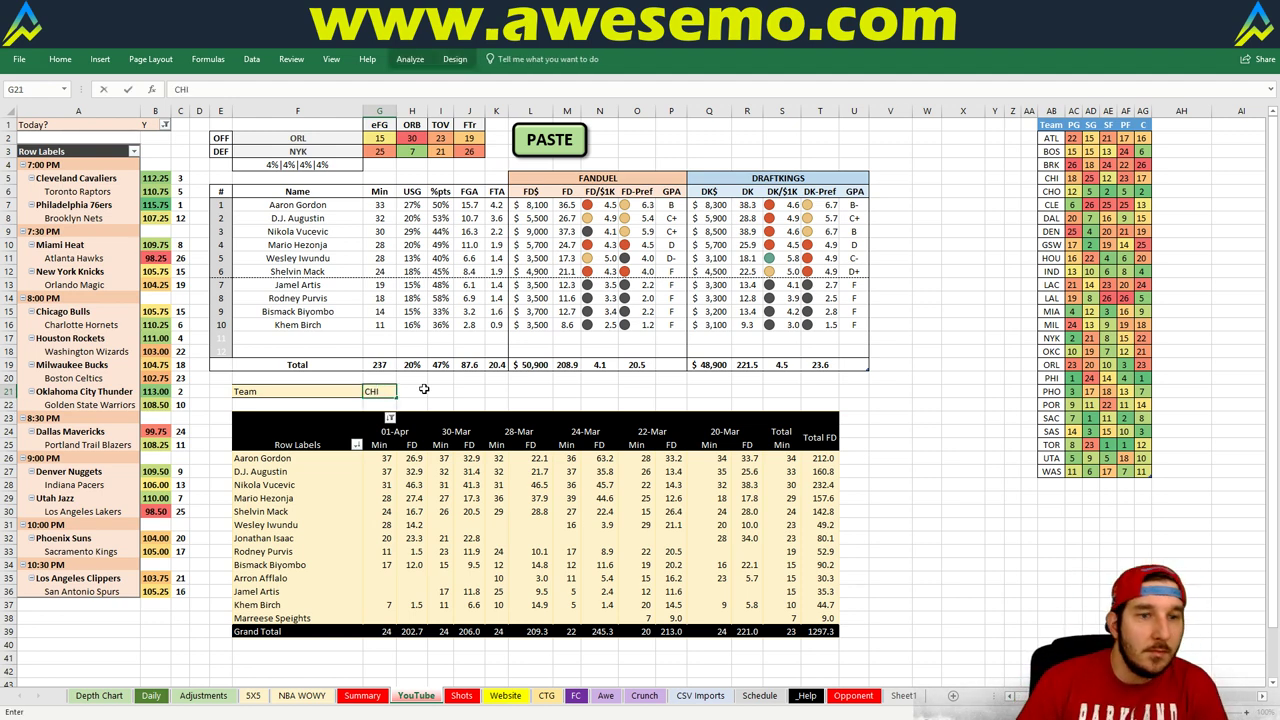
key(Return)
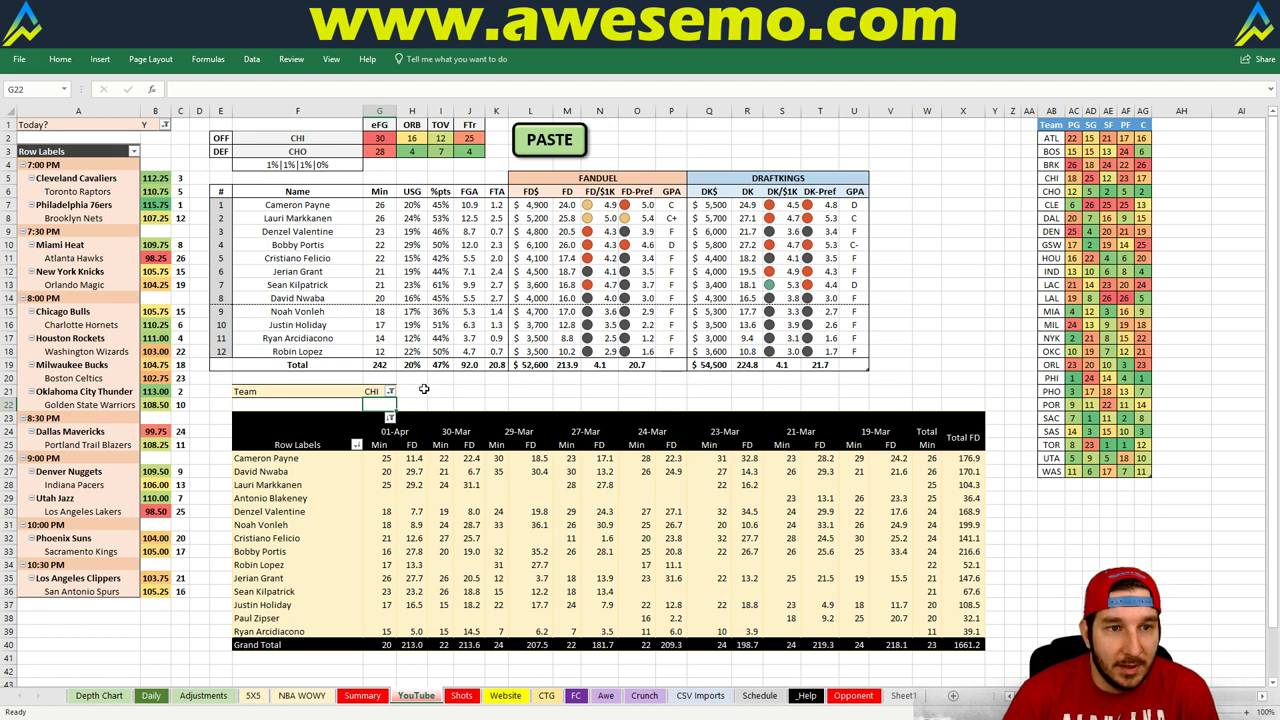
key(Up)
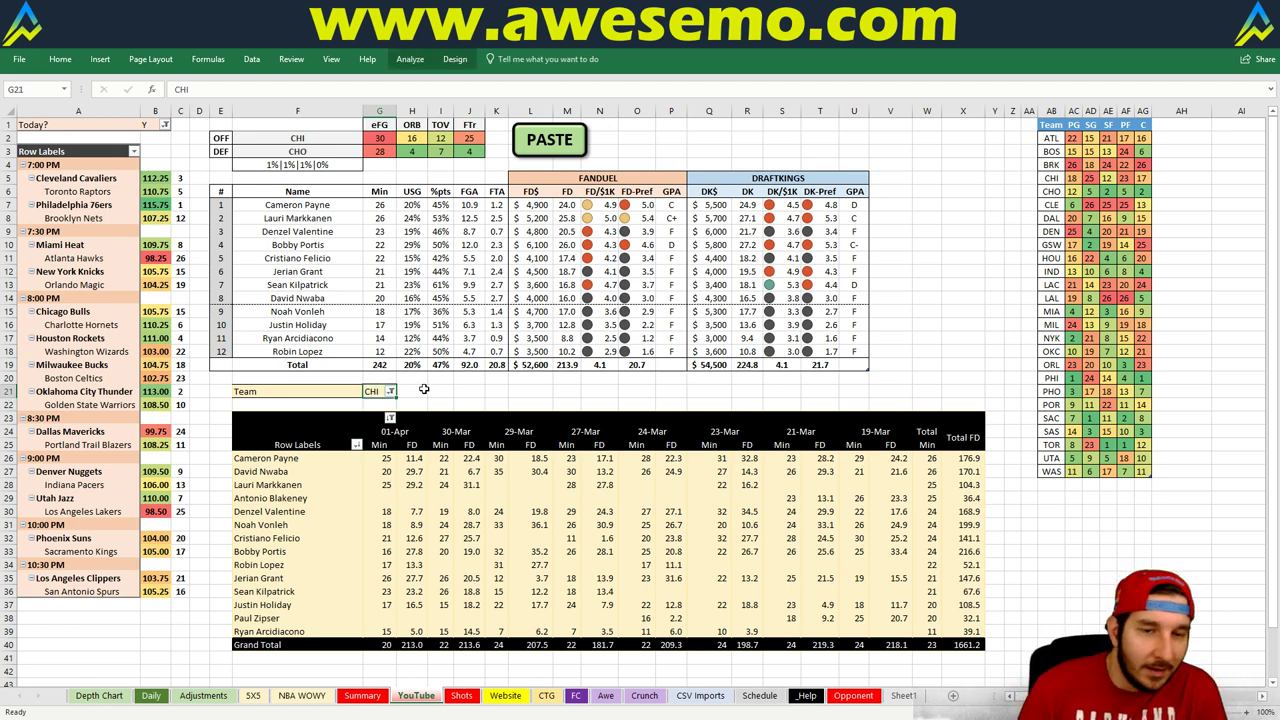
text(CHO)
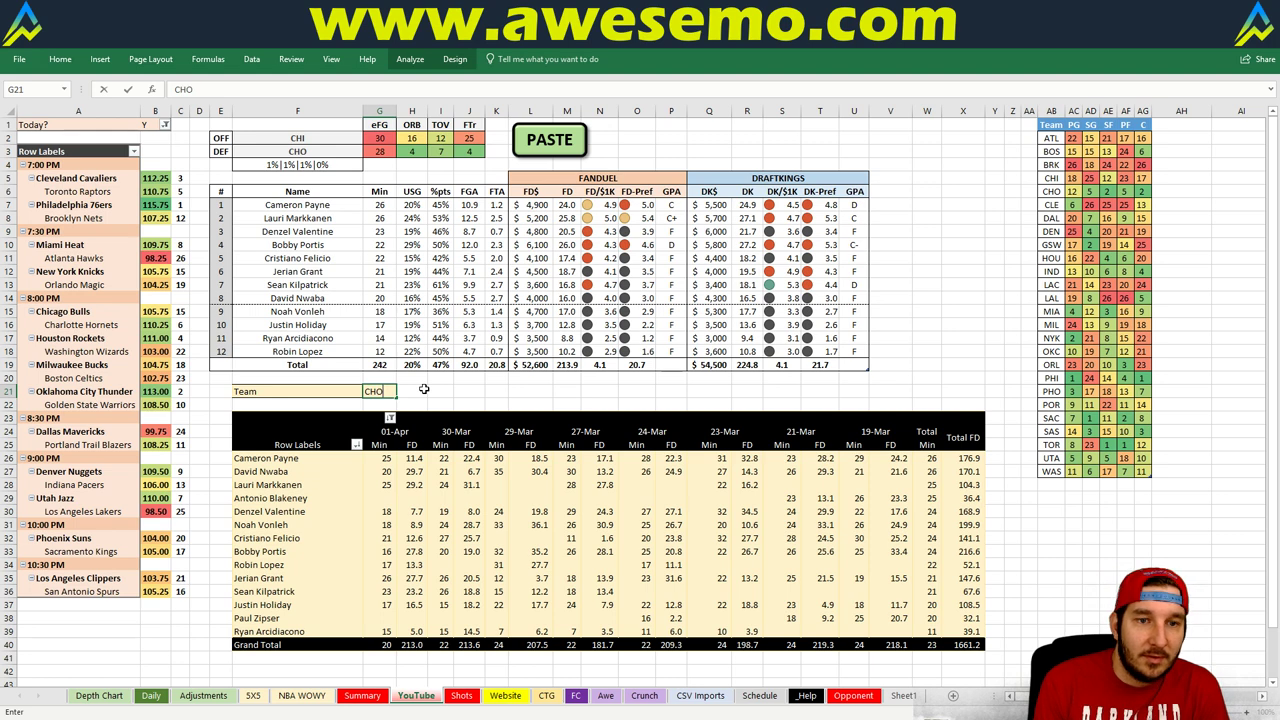
key(Return)
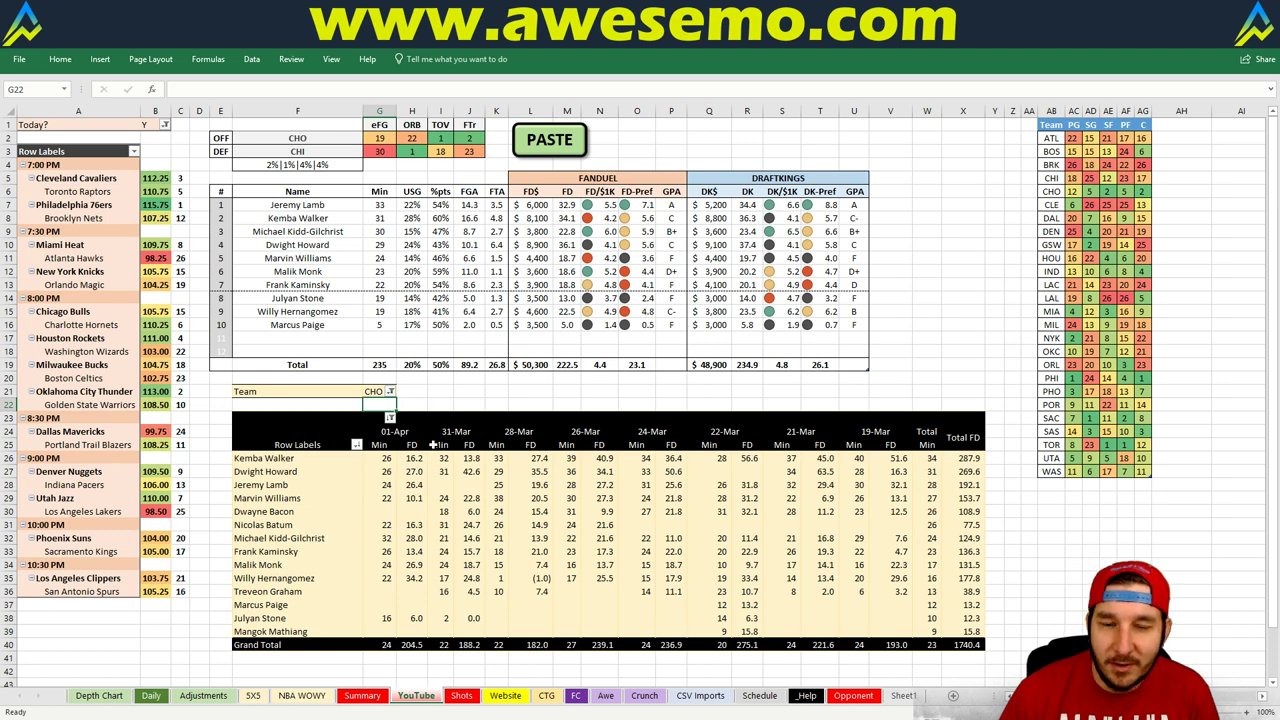
Show the Houston–Washington matchup by setting the Team filter to HOU, followed by WAS.
click(378, 391)
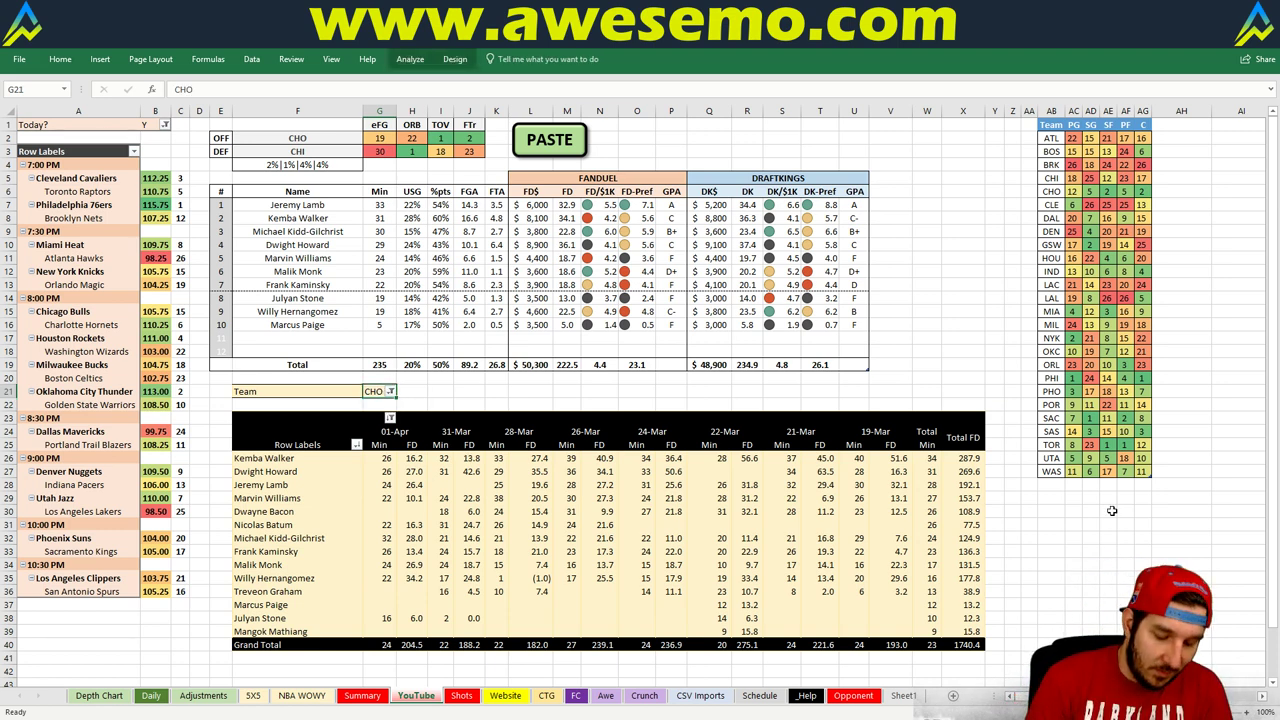
text(HOU)
key(Return)
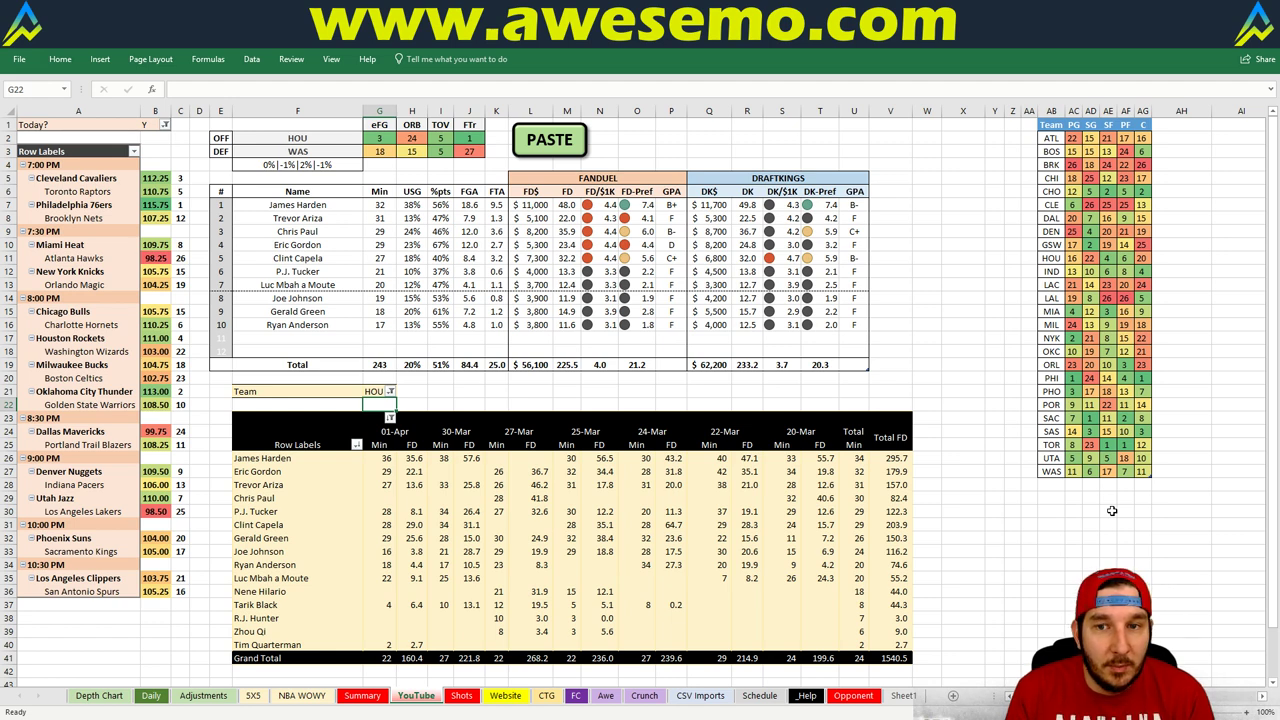
key(Up)
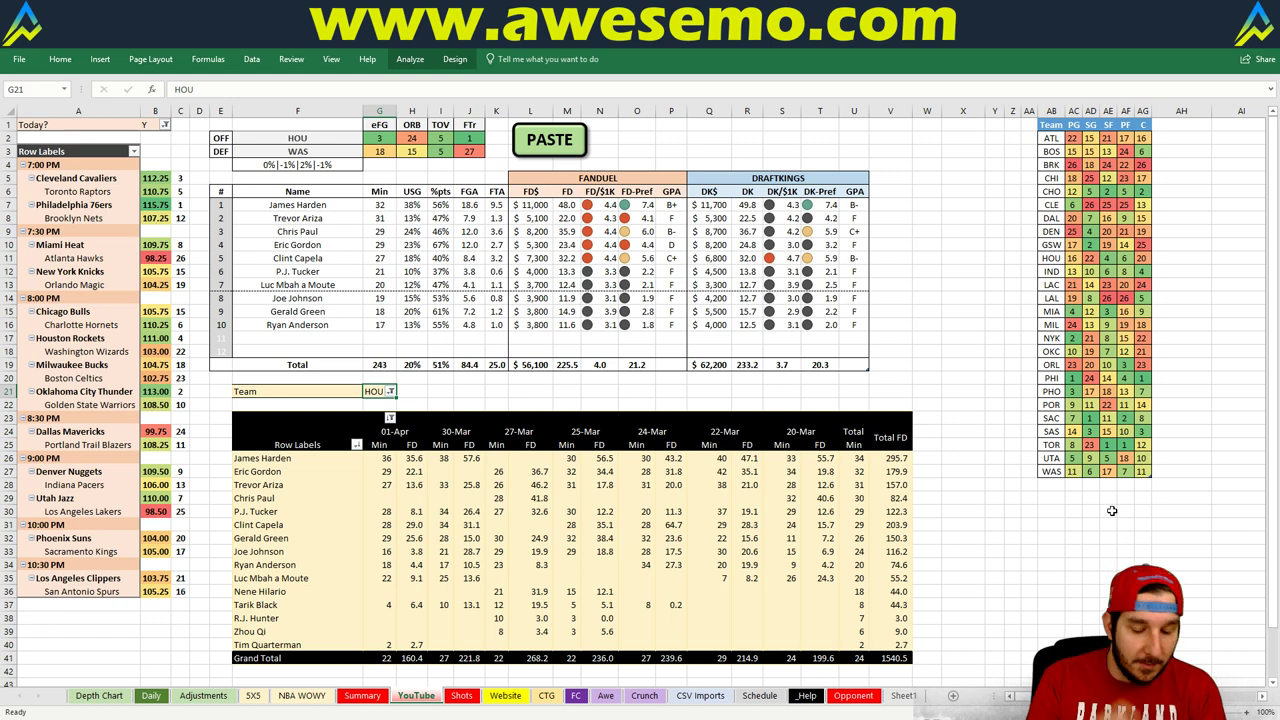
text(WAS)
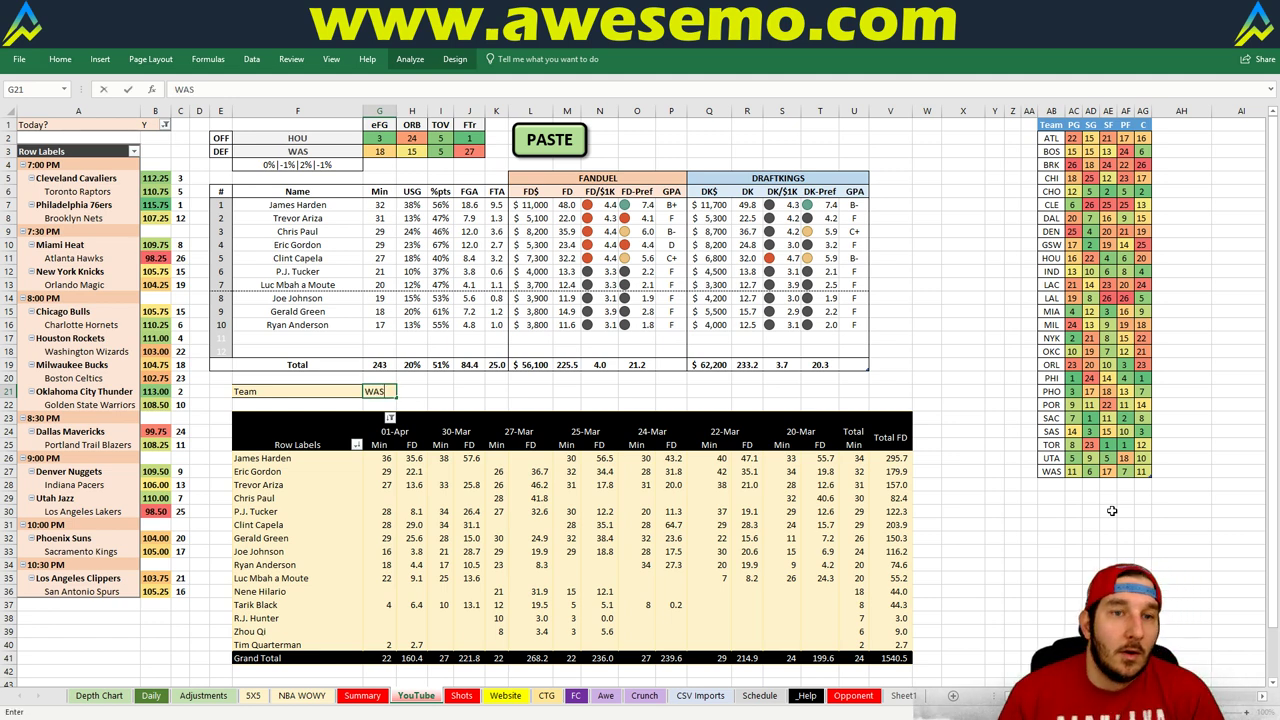
key(Return)
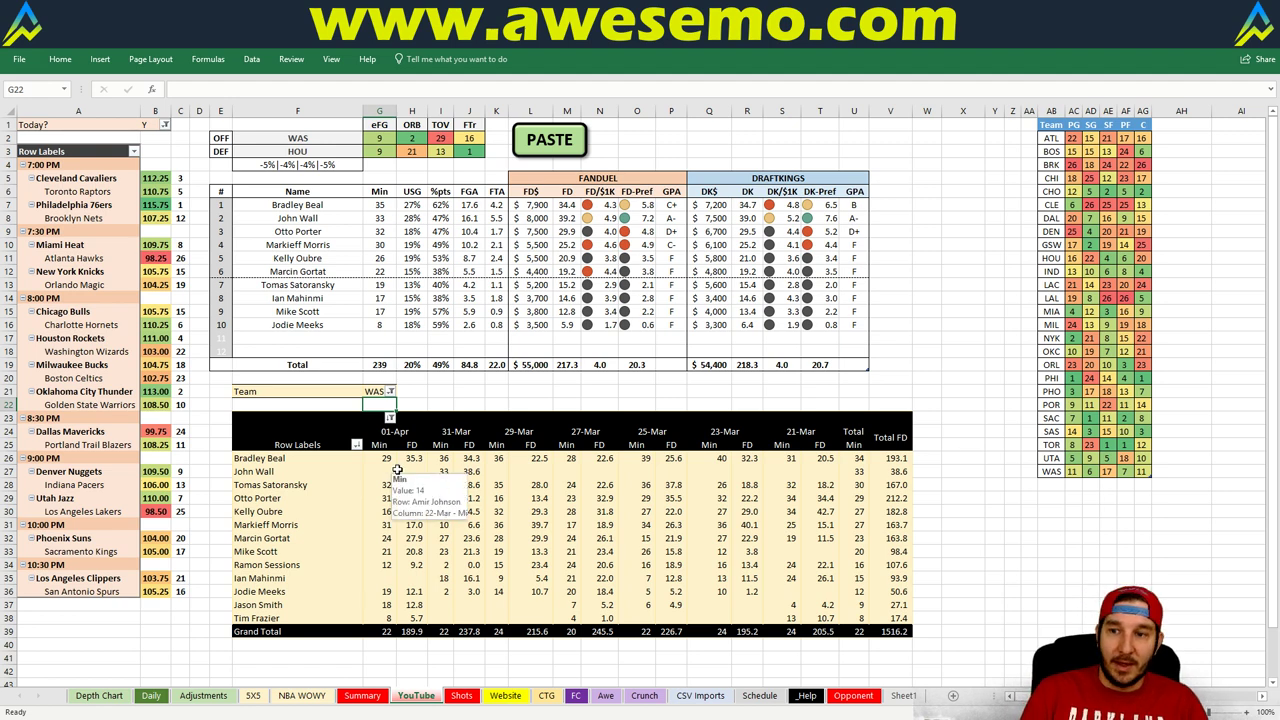
Show the Milwaukee–Boston matchup by setting the Team filter to MIL, followed by BOS.
key(Up)
text(MI)
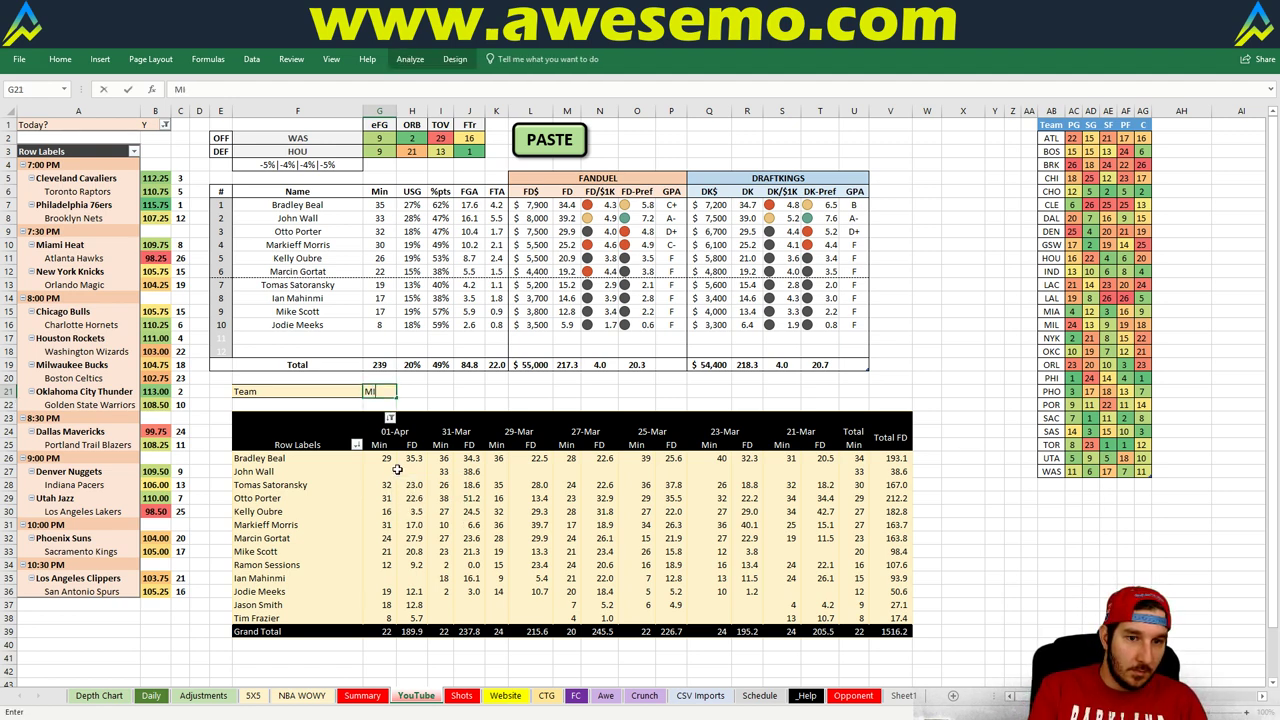
text(L)
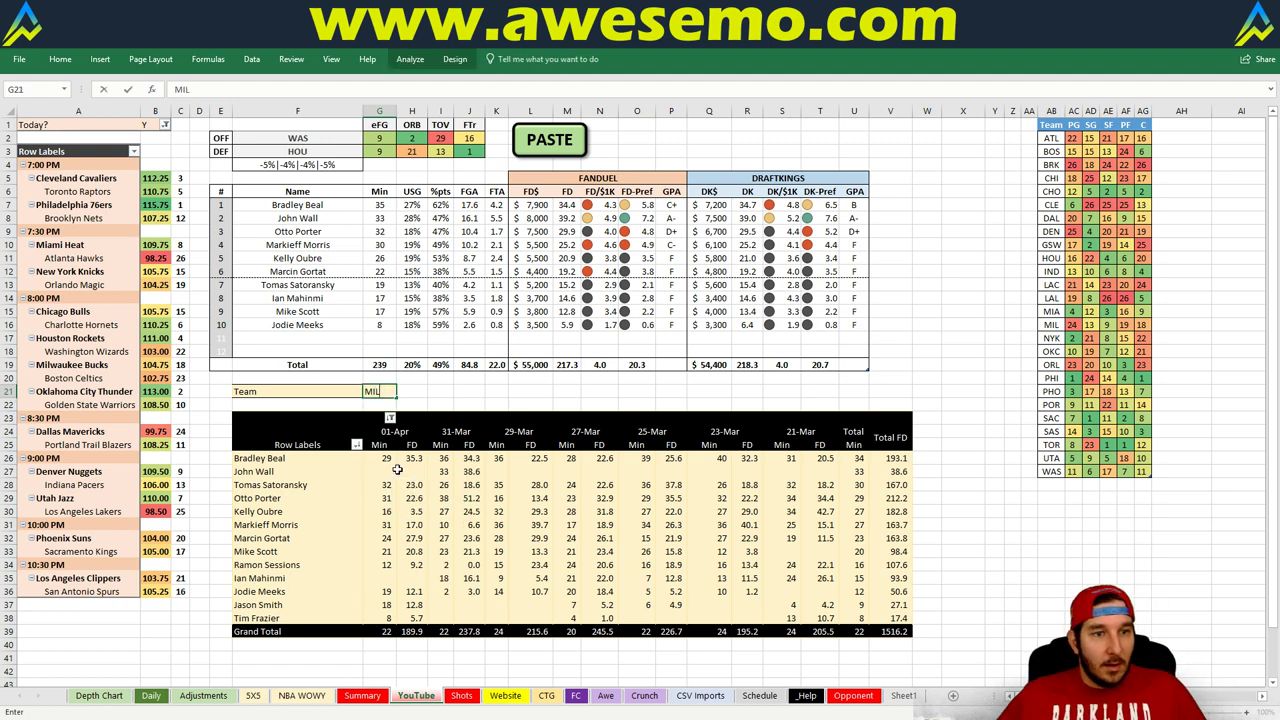
key(Return)
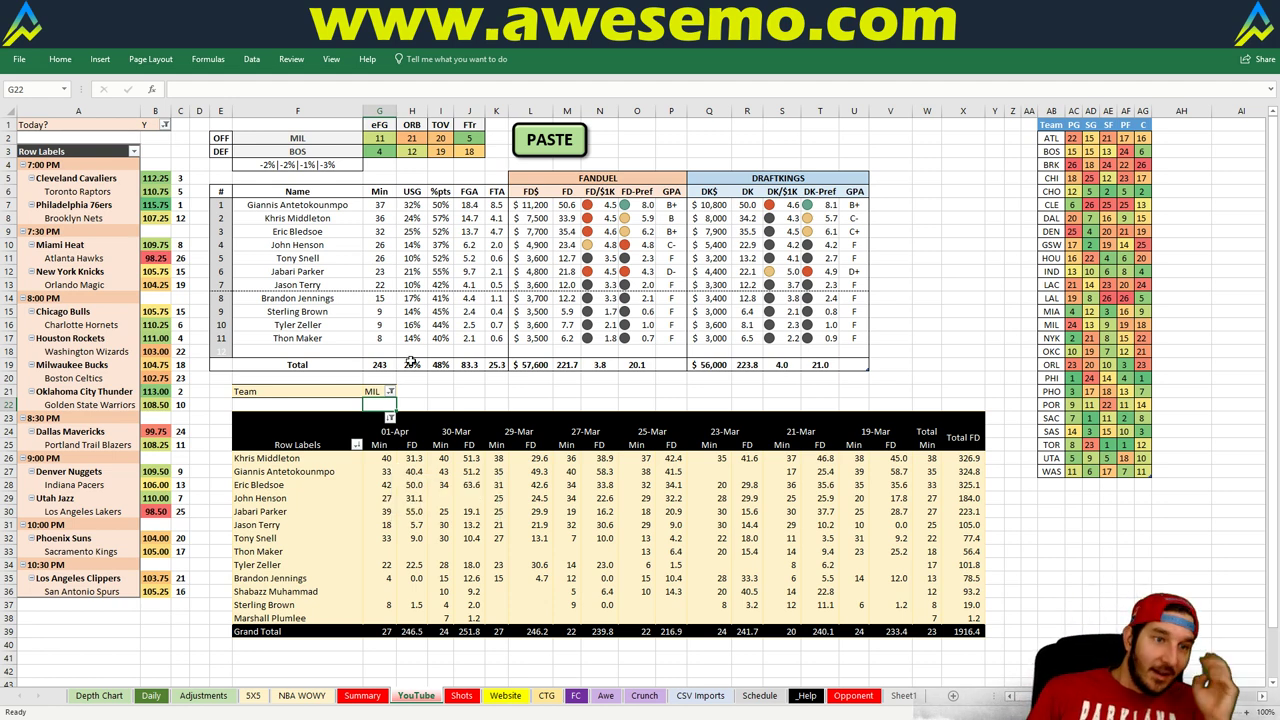
click(440, 392)
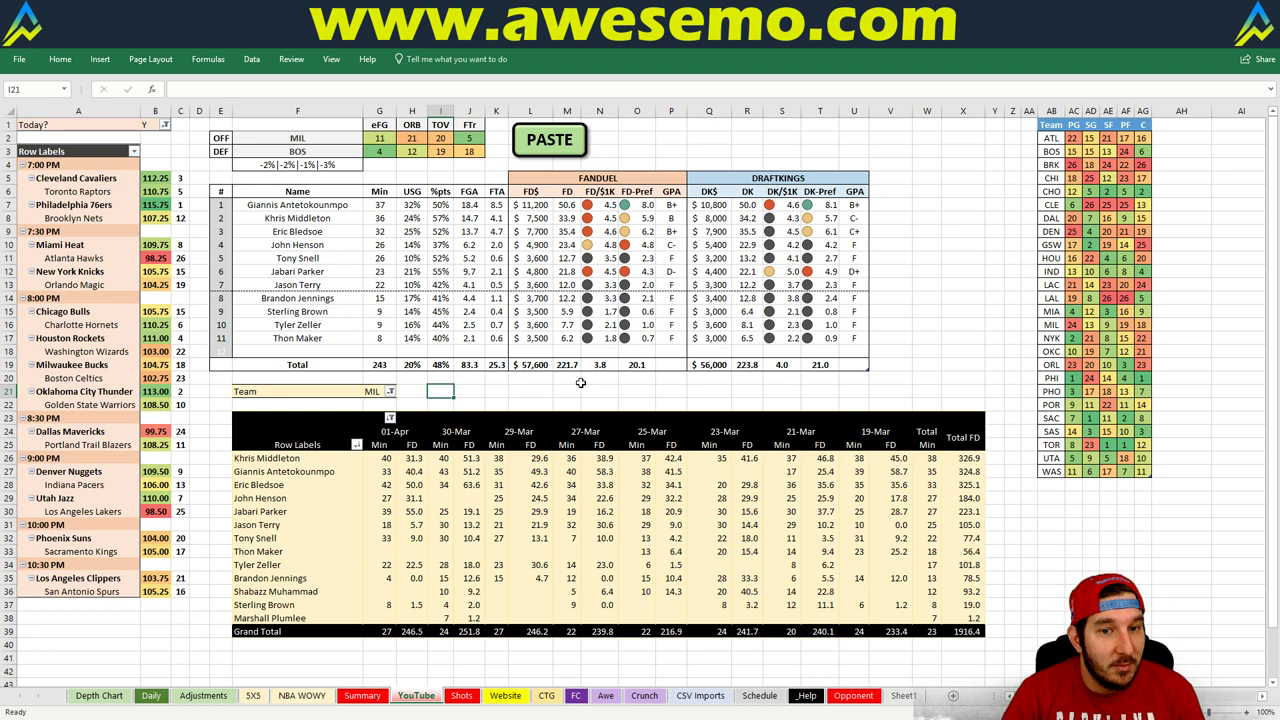
click(371, 390)
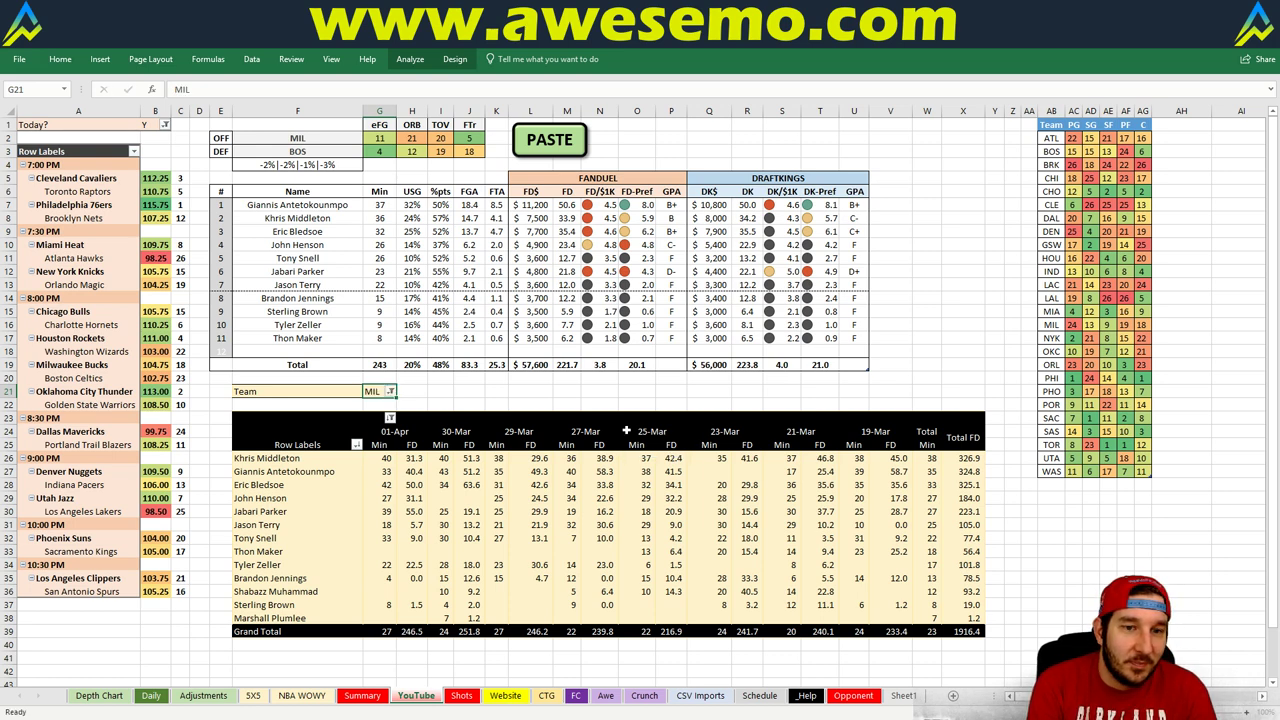
text(BOS)
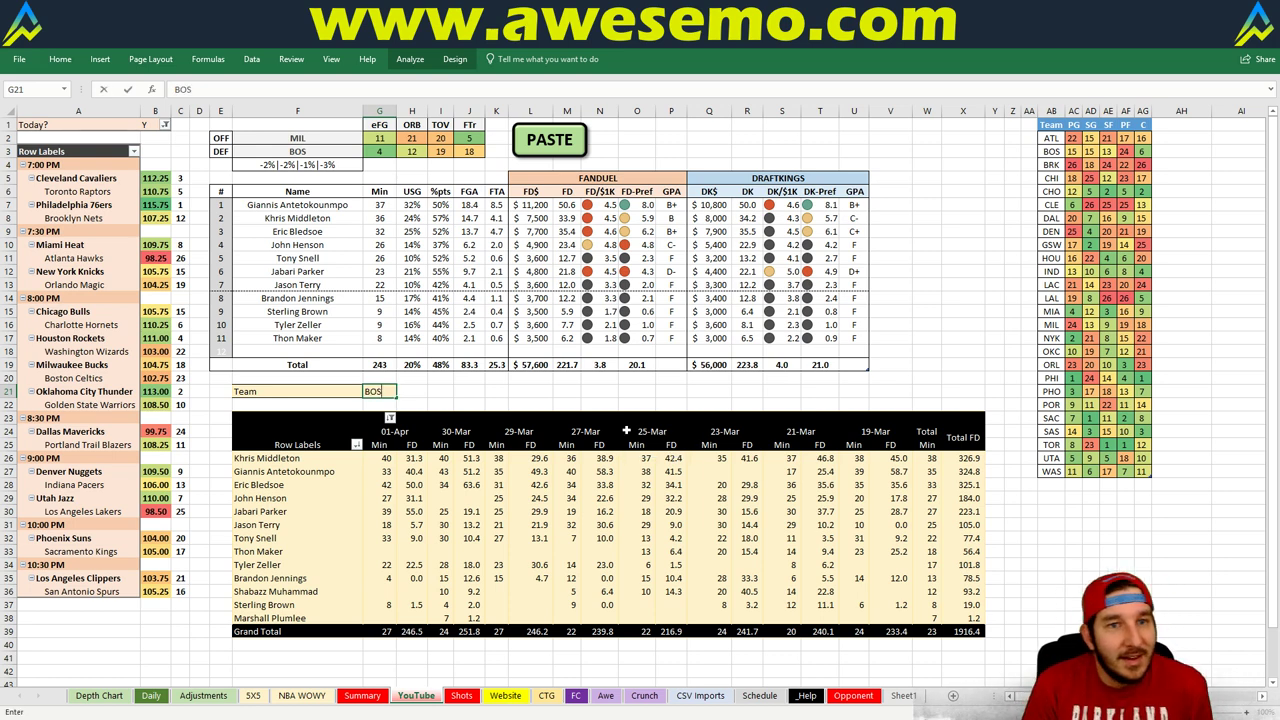
key(Return)
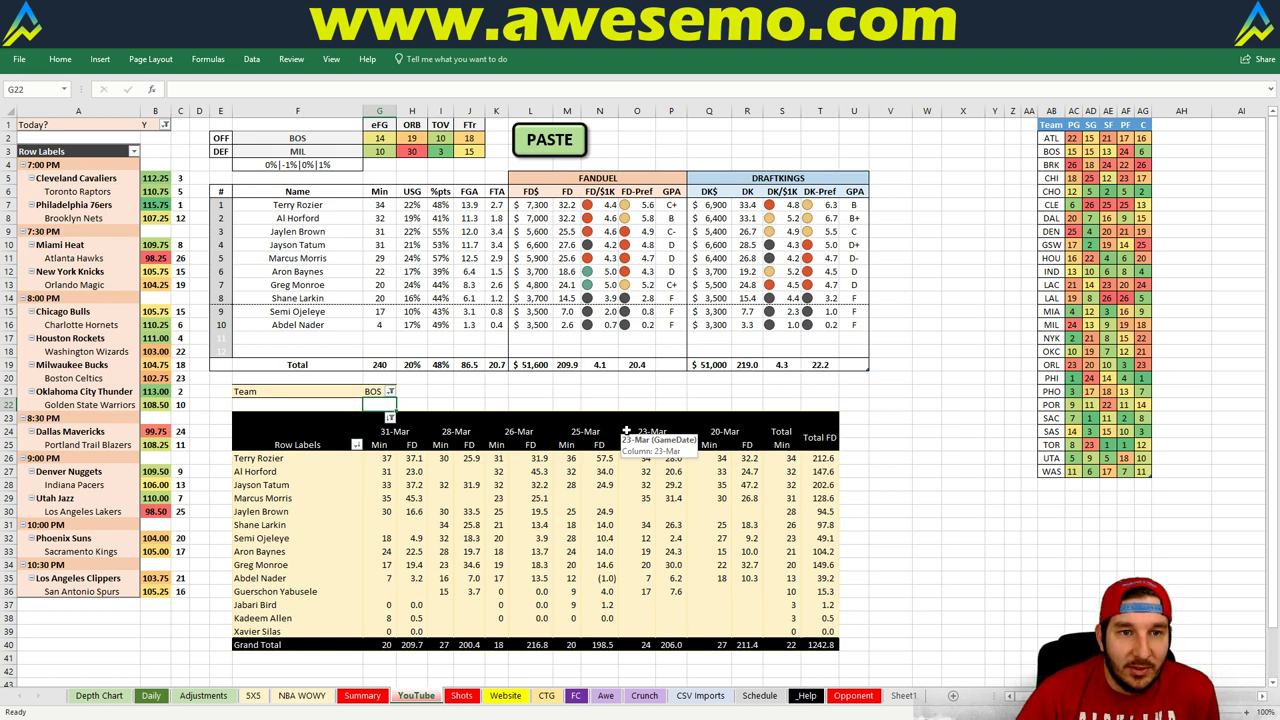
Show the Oklahoma City–Golden State matchup by setting the Team filter to OKC, followed by GSW.
click(457, 400)
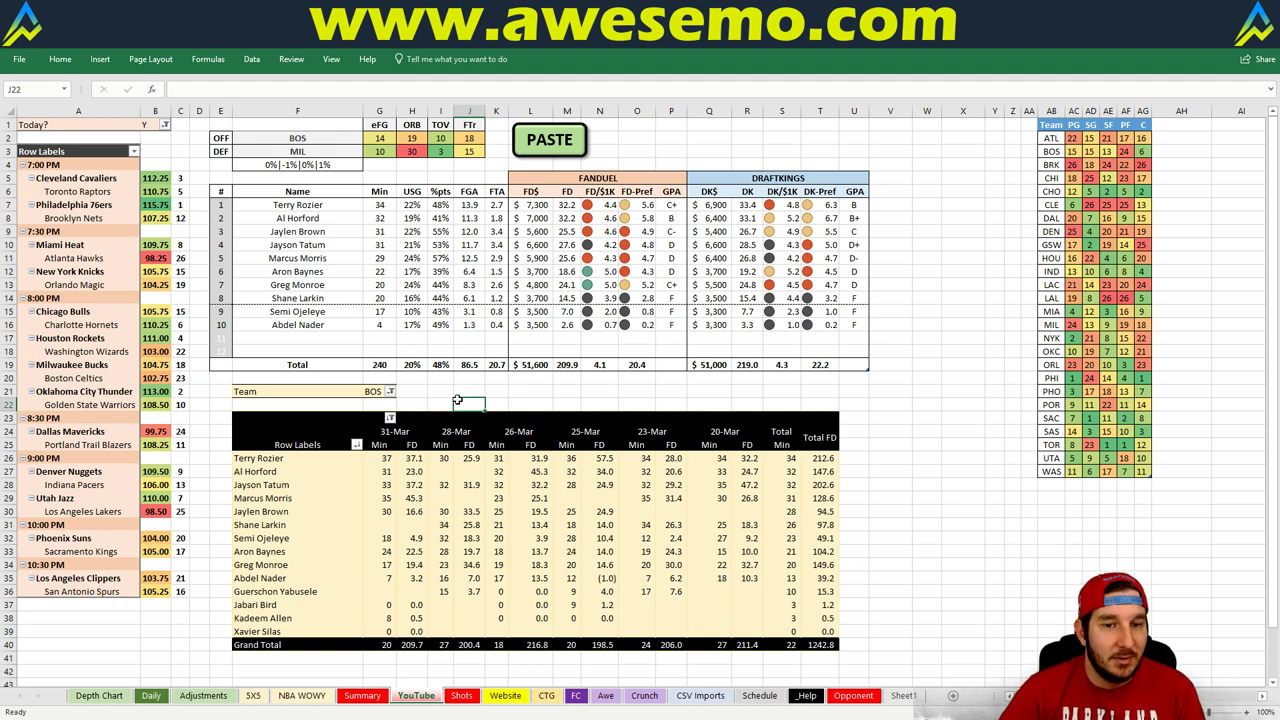
key(Left)
key(Left)
key(Left)
key(Up)
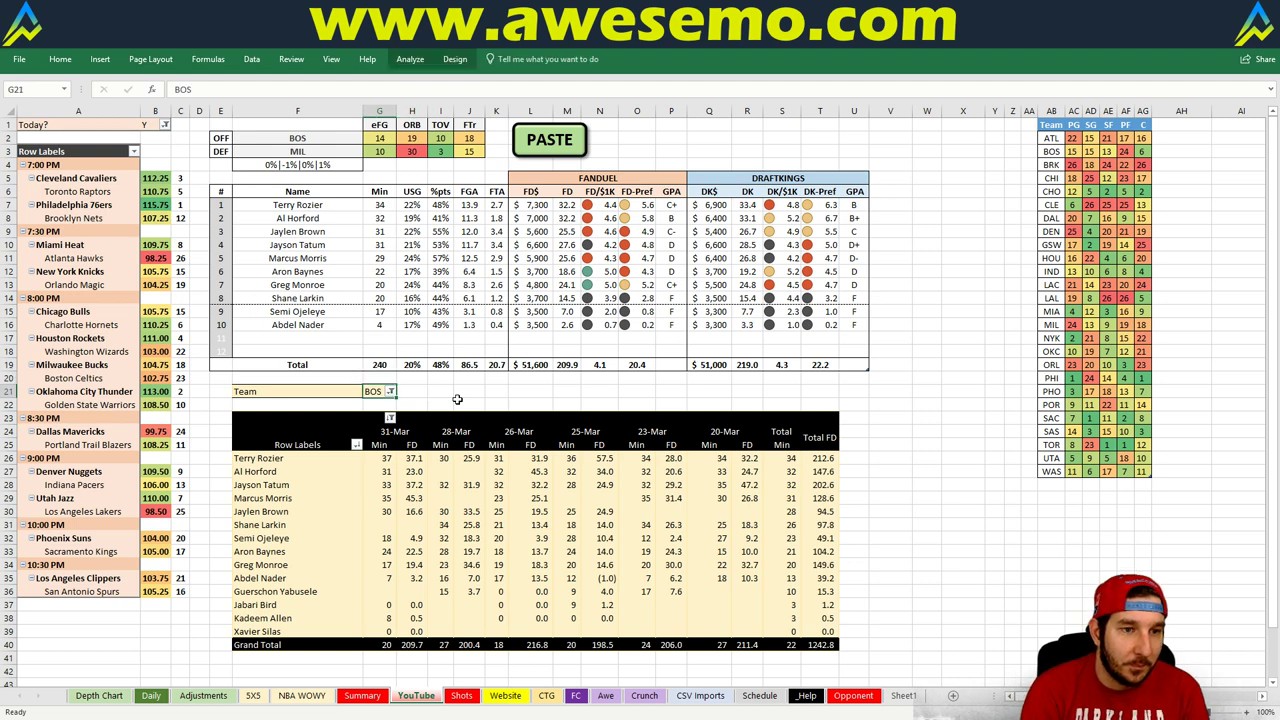
text(OKC)
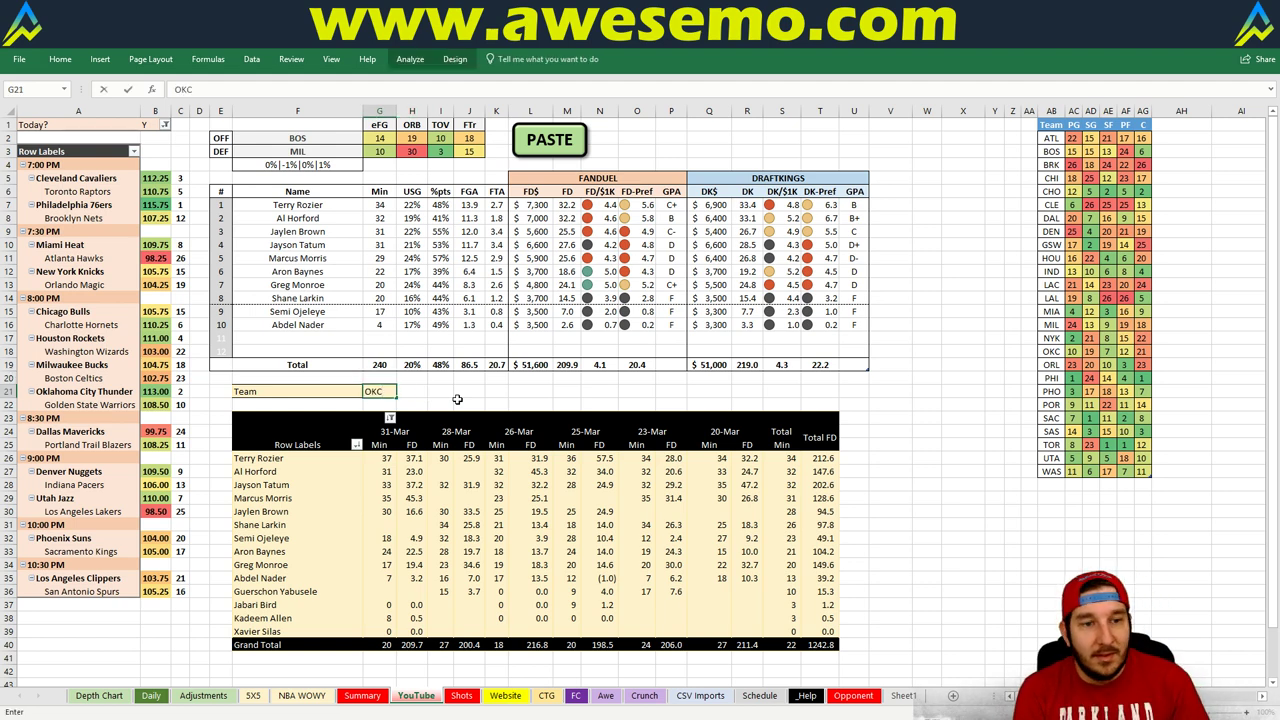
key(Return)
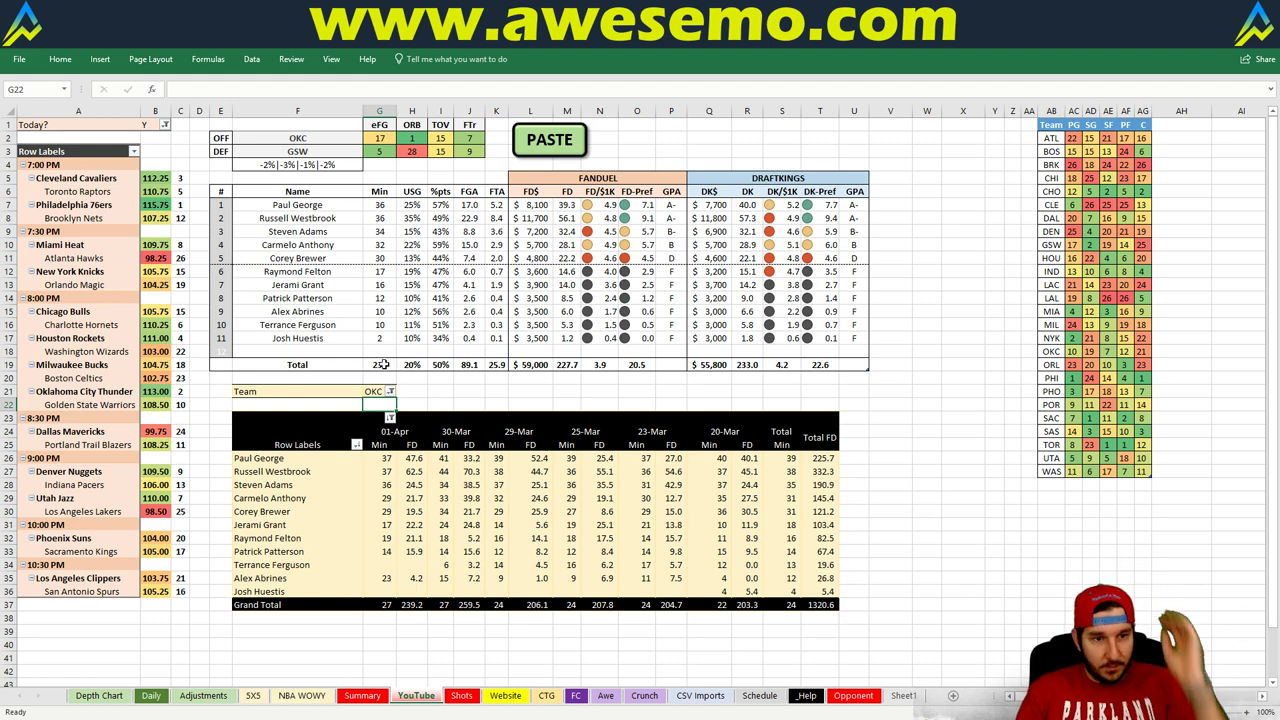
key(Up)
text(GSW)
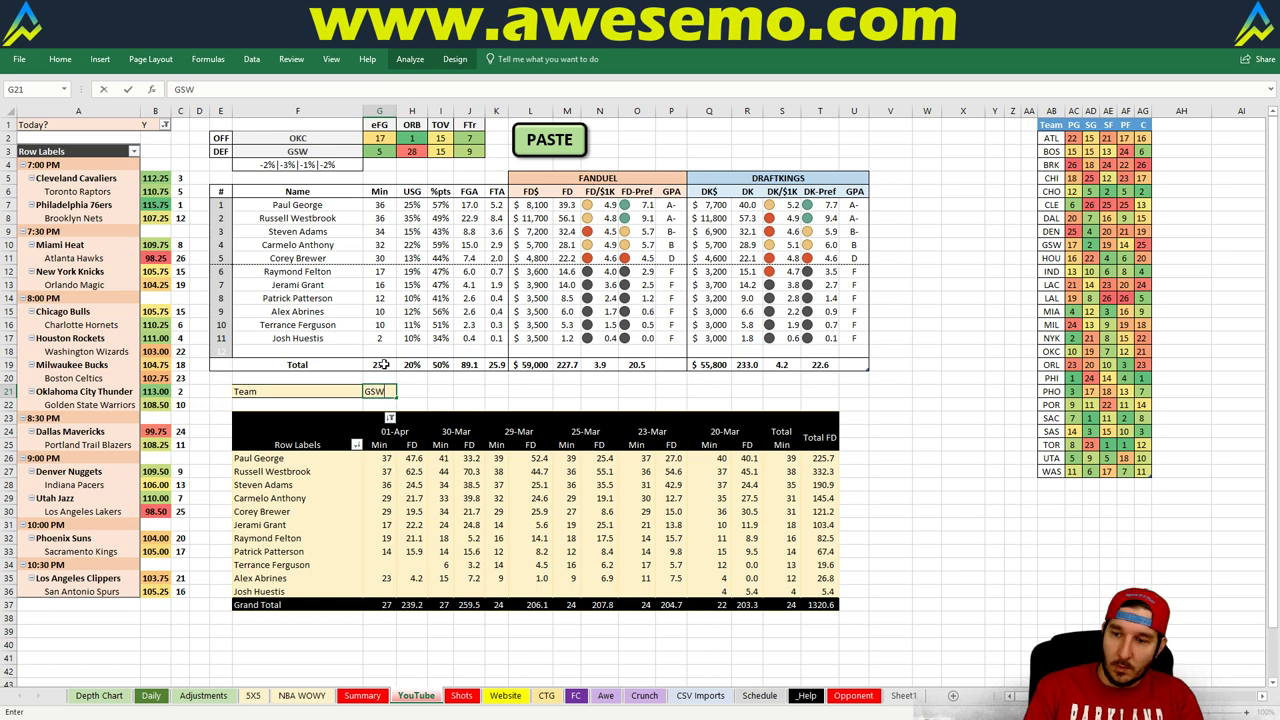
key(Return)
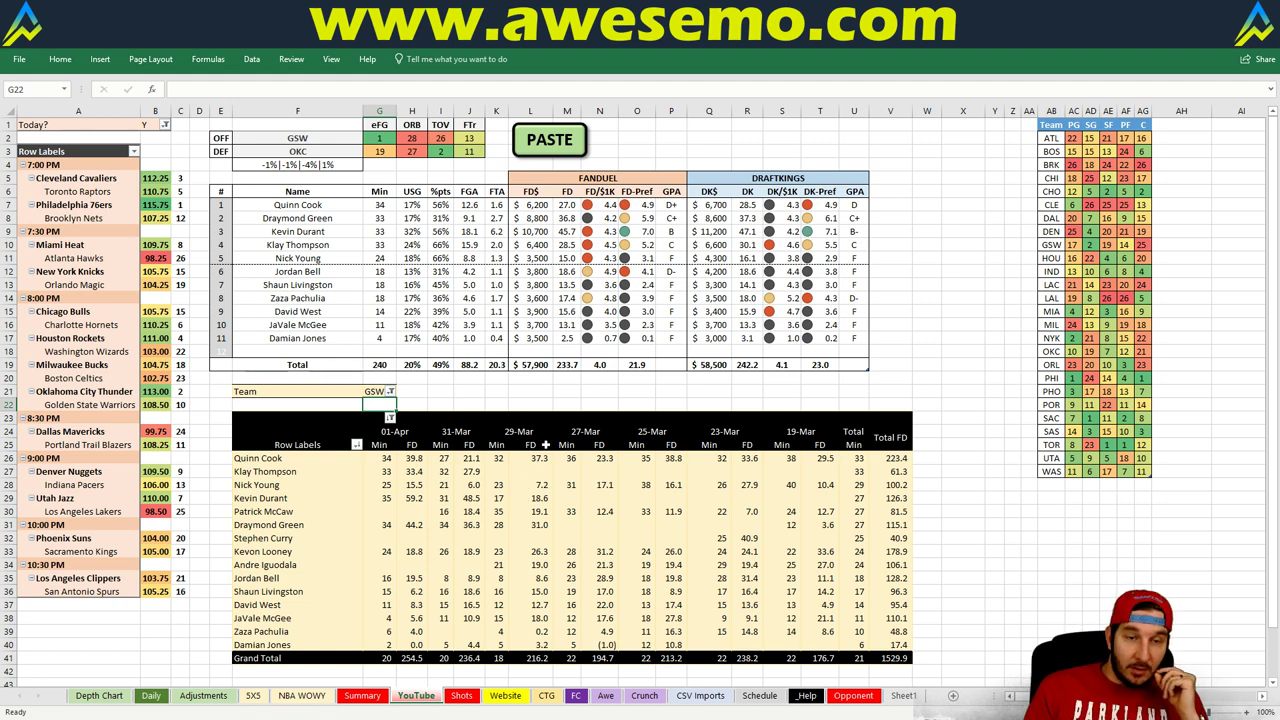
Show the Dallas–Portland matchup by setting the Team filter to DAL, followed by POR.
click(450, 394)
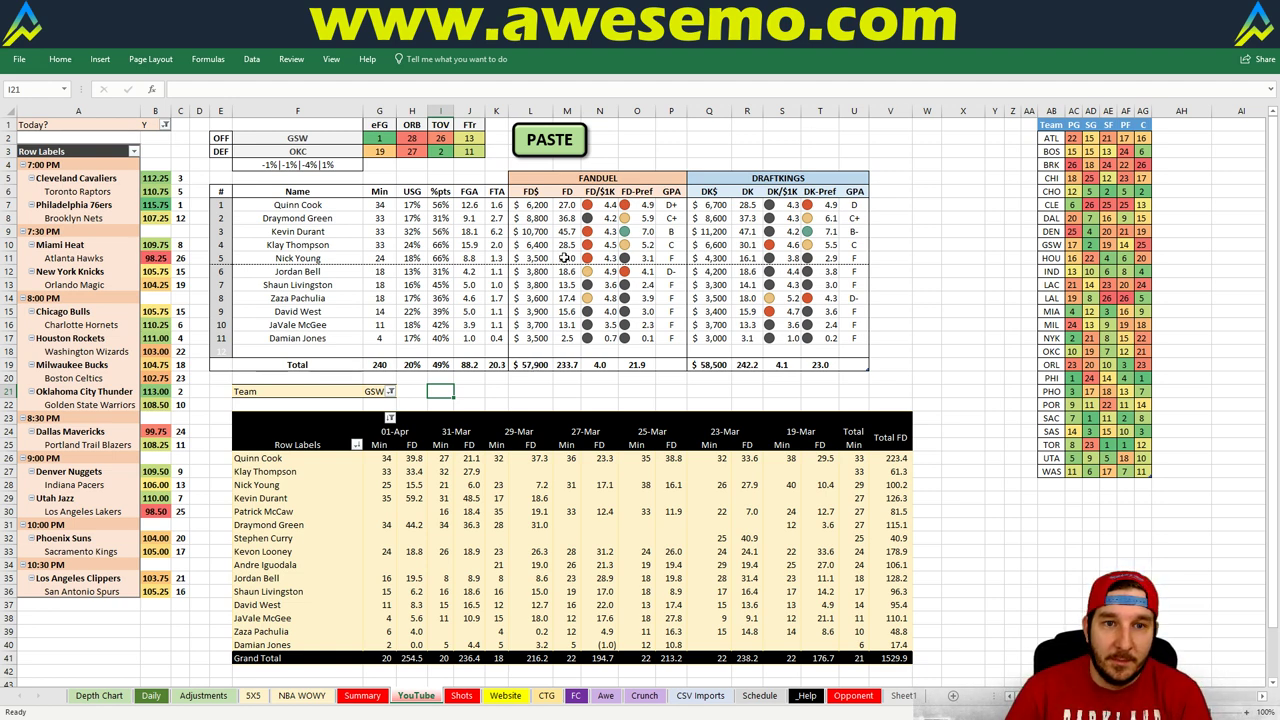
click(366, 391)
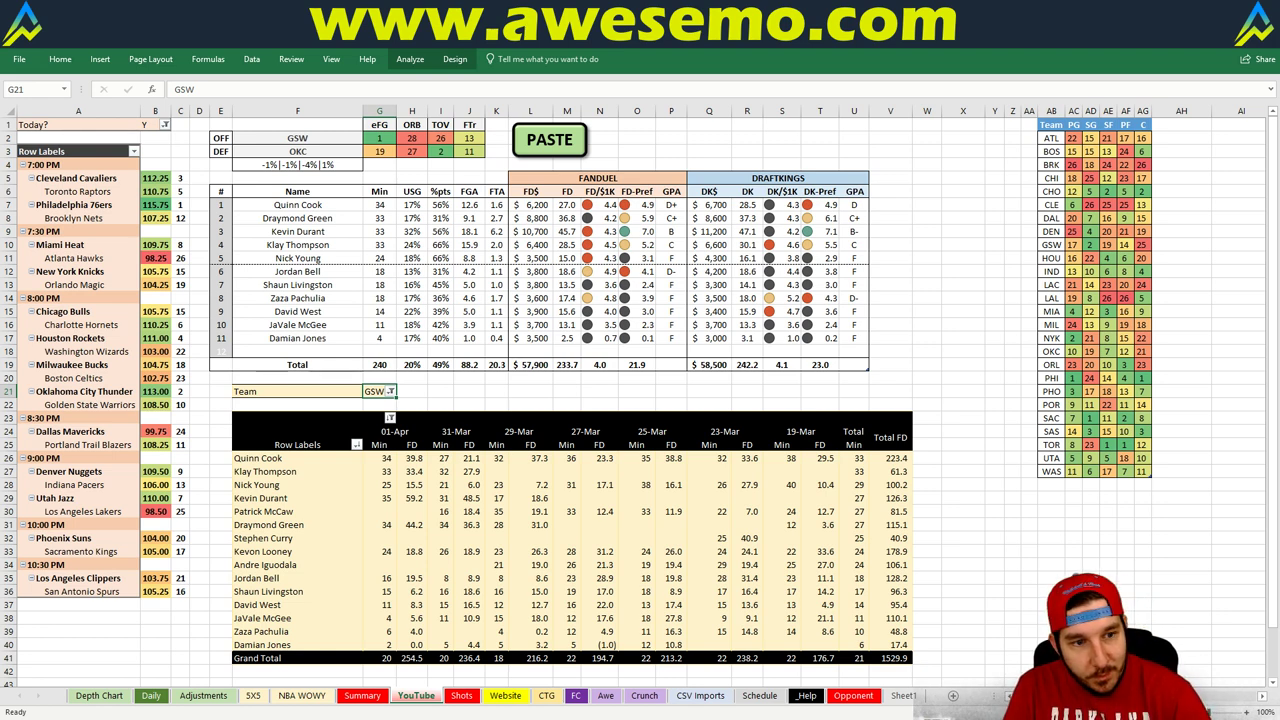
text(DA)
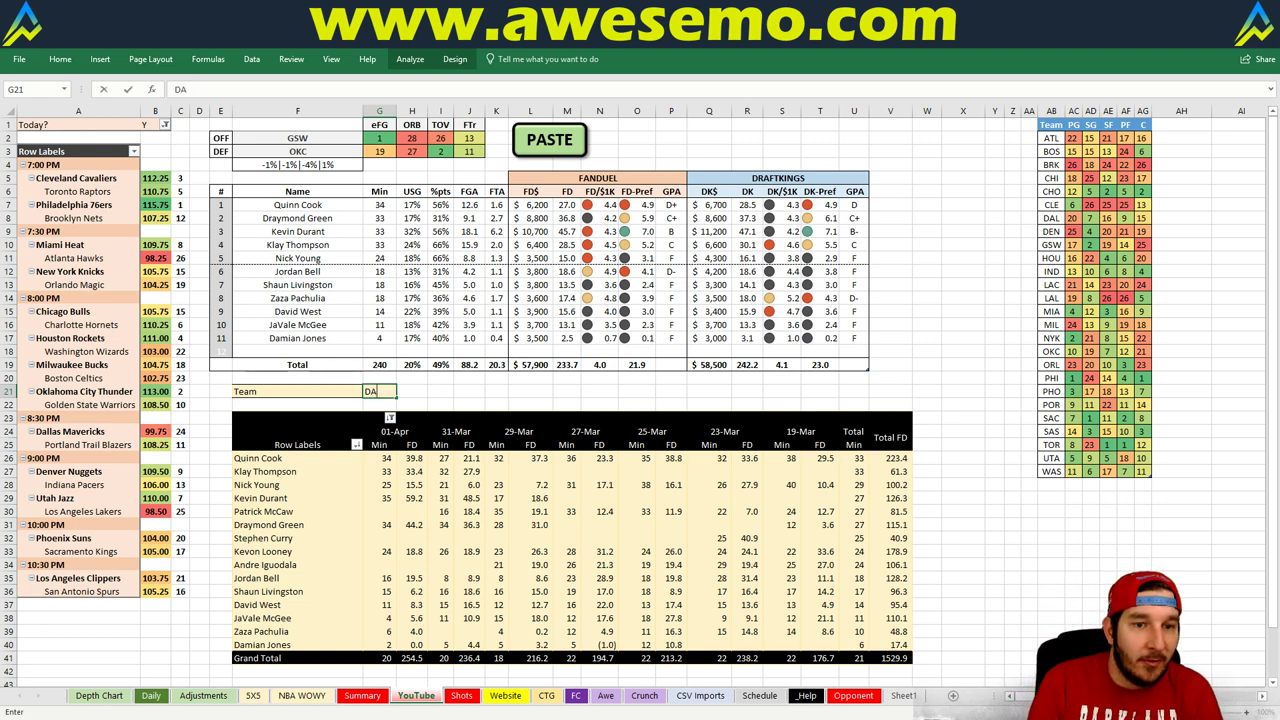
text(L)
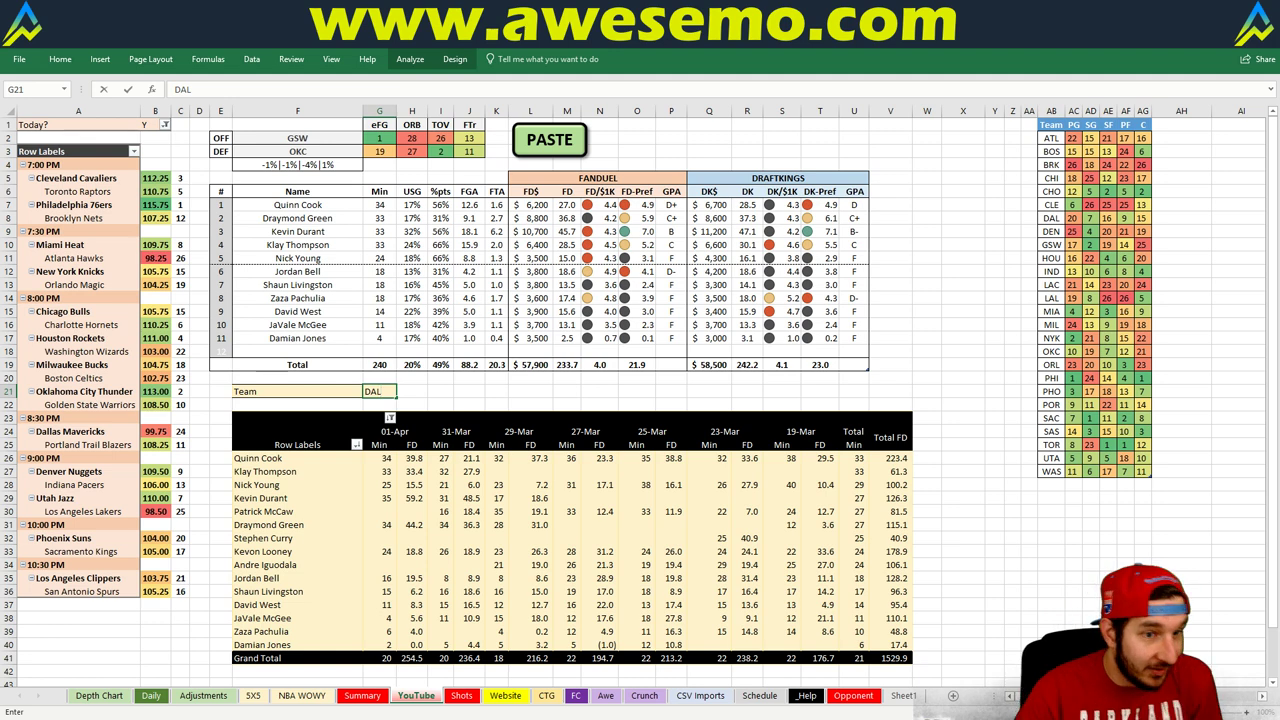
key(Return)
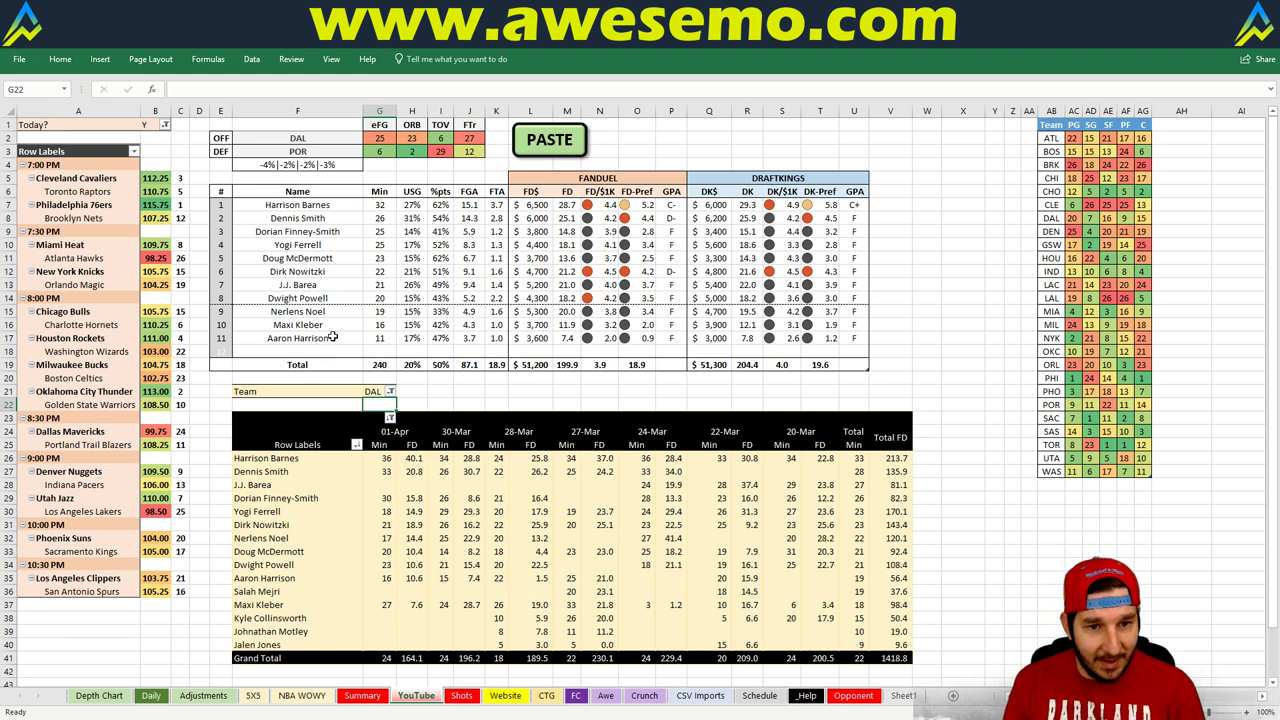
click(367, 389)
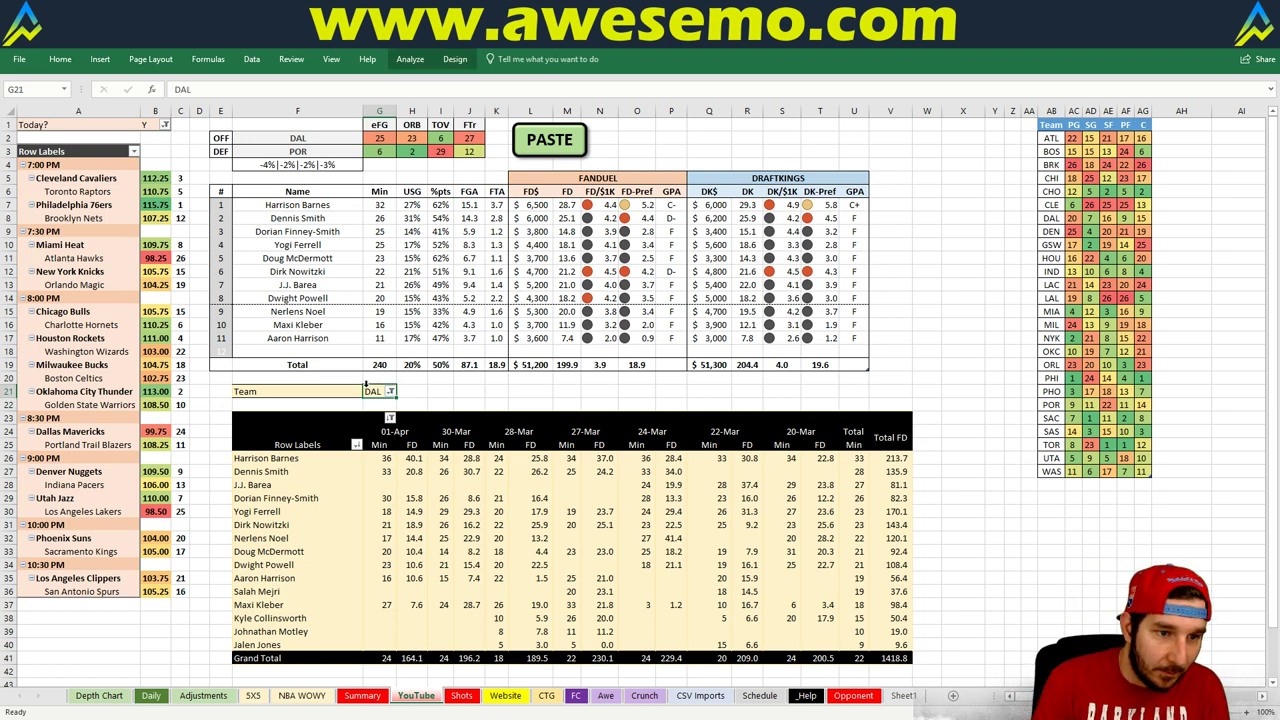
text(POR)
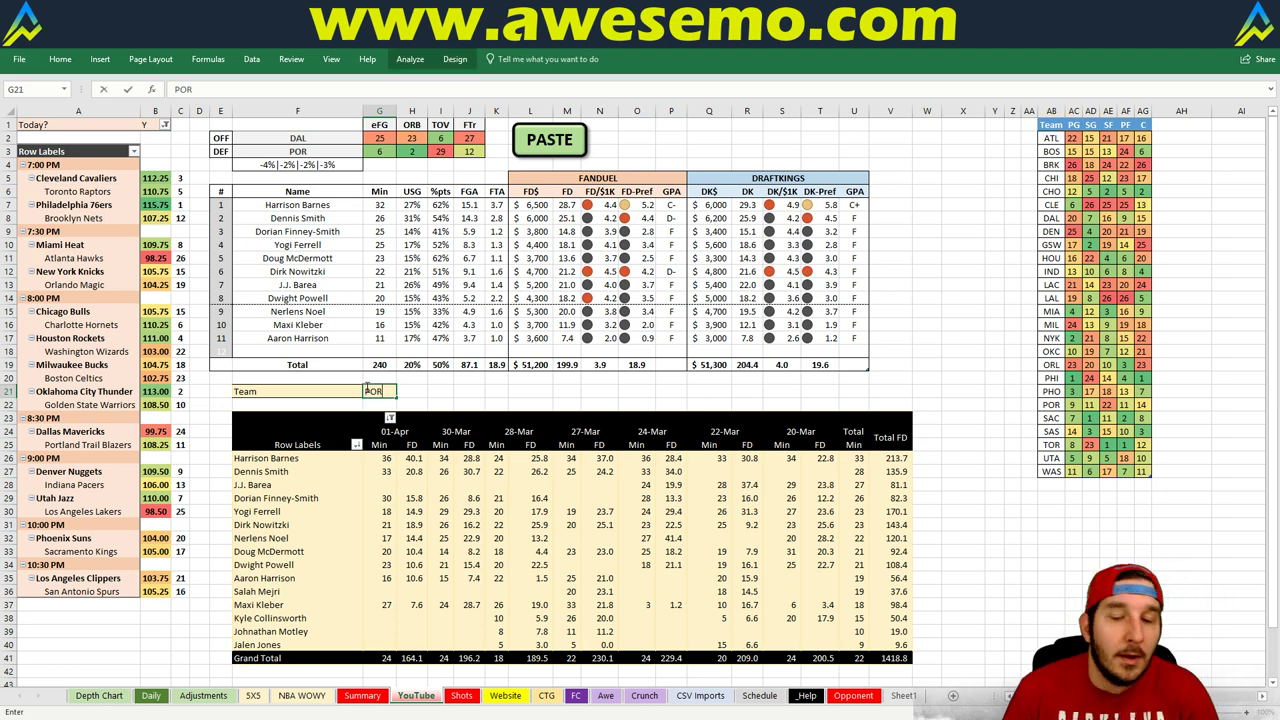
key(Return)
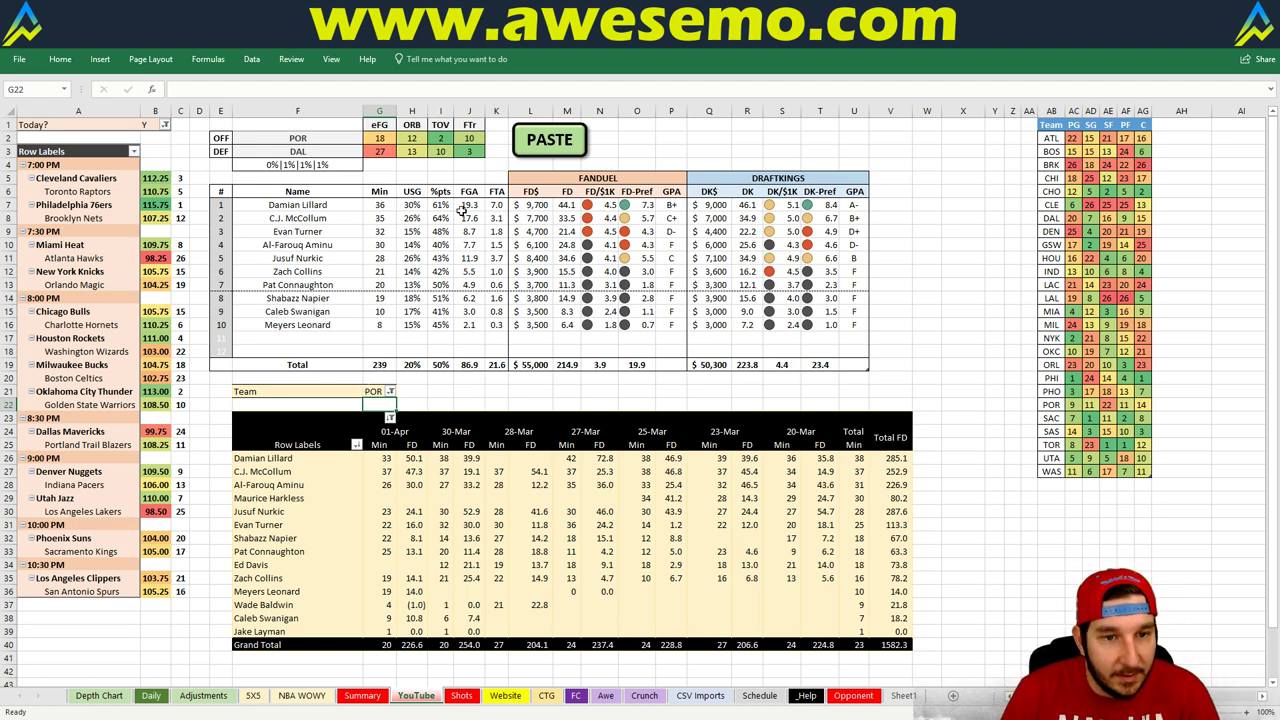
Show Denver's projections and recent games by setting the Team filter to DEN.
click(374, 393)
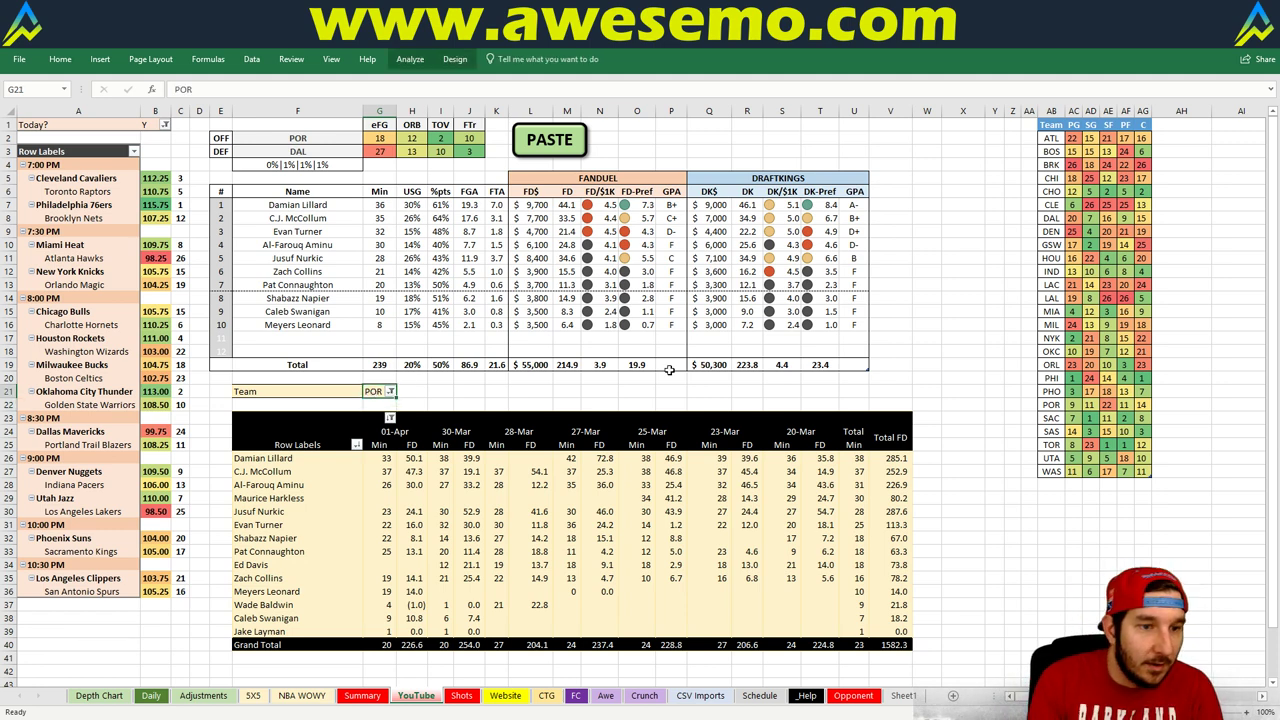
text(DEN)
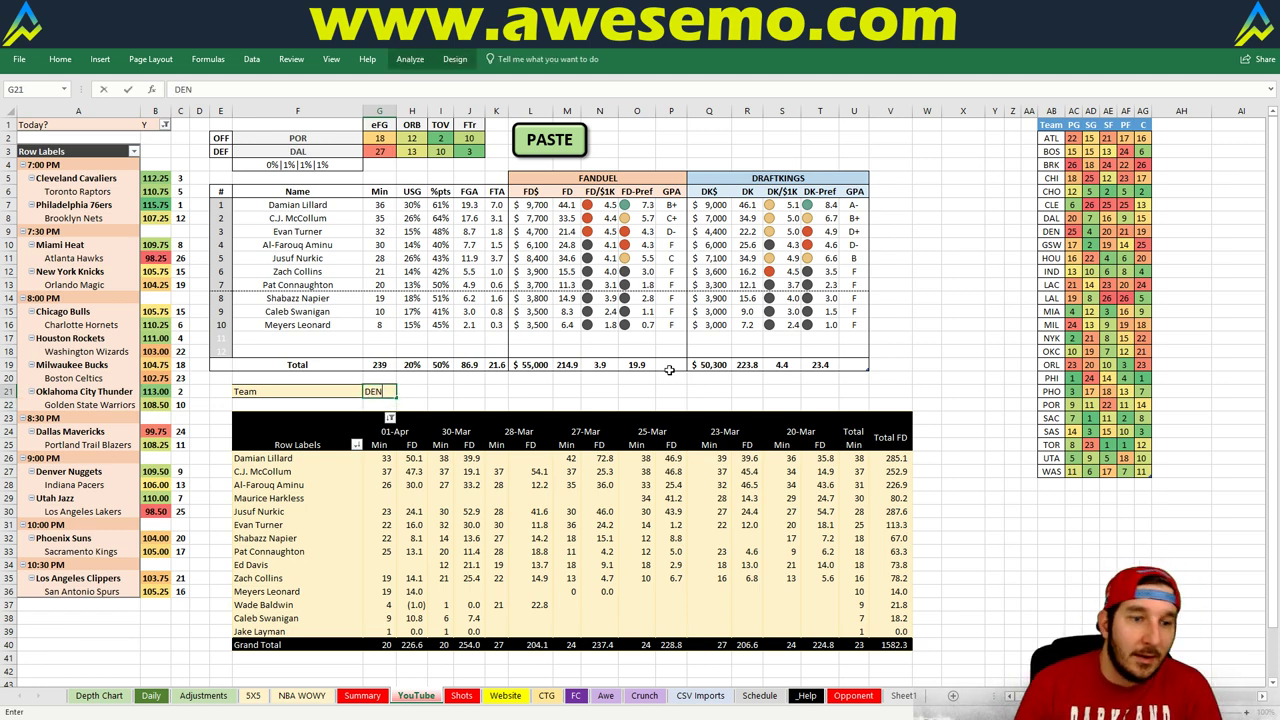
key(Return)
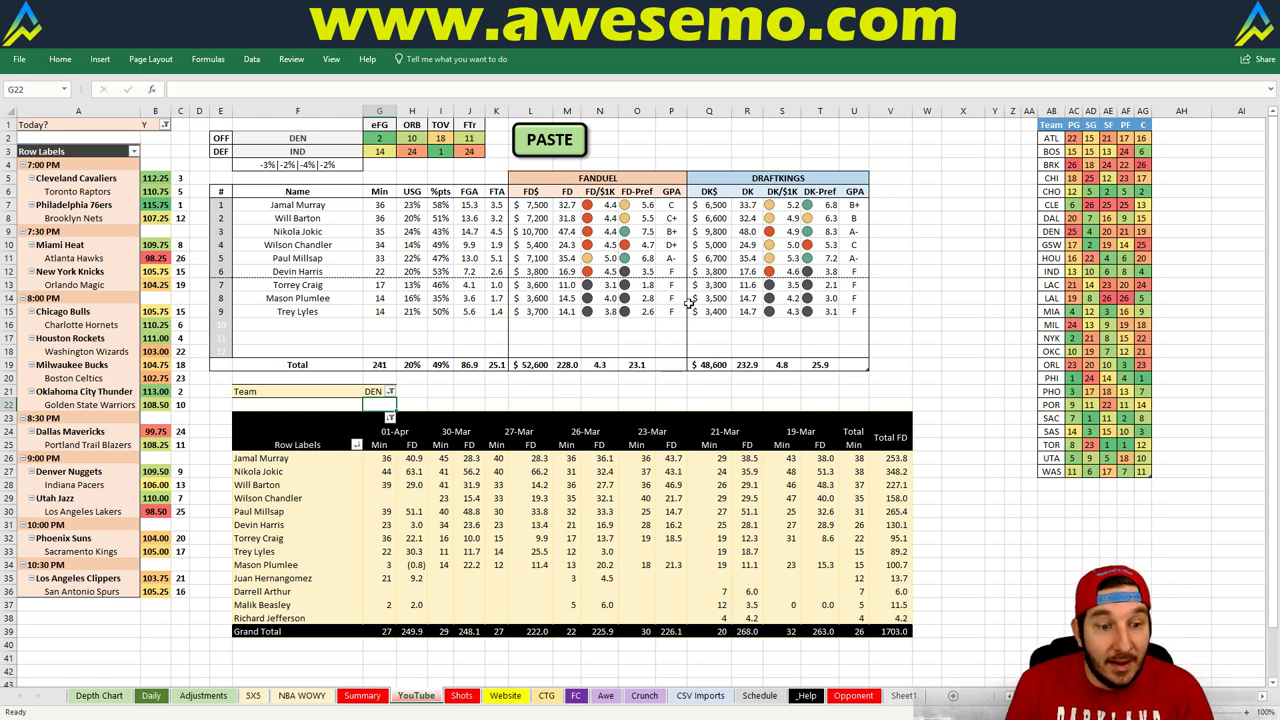
Switch to Chrome, search for "538 nba", examine the standings on FiveThirtyEight's NBA predictions page, and return to the Excel workbook.
right_click(119, 714)
click(55, 661)
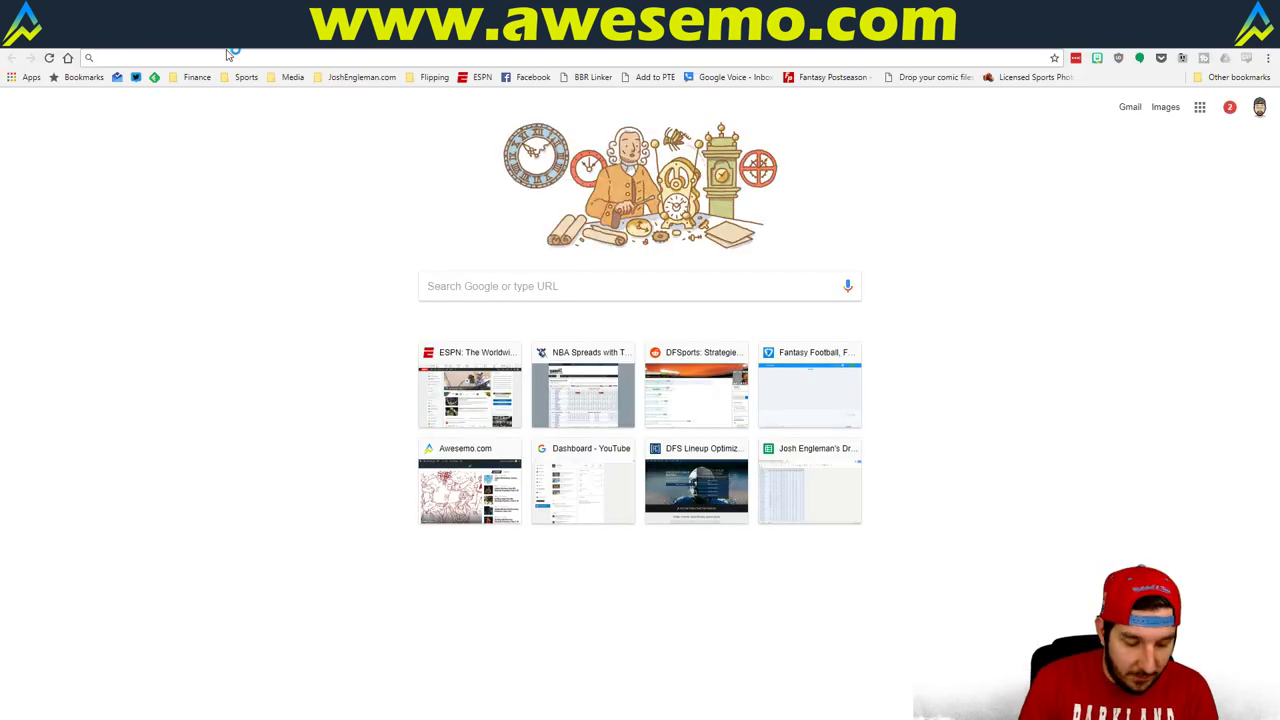
text(538 nba)
key(Return)
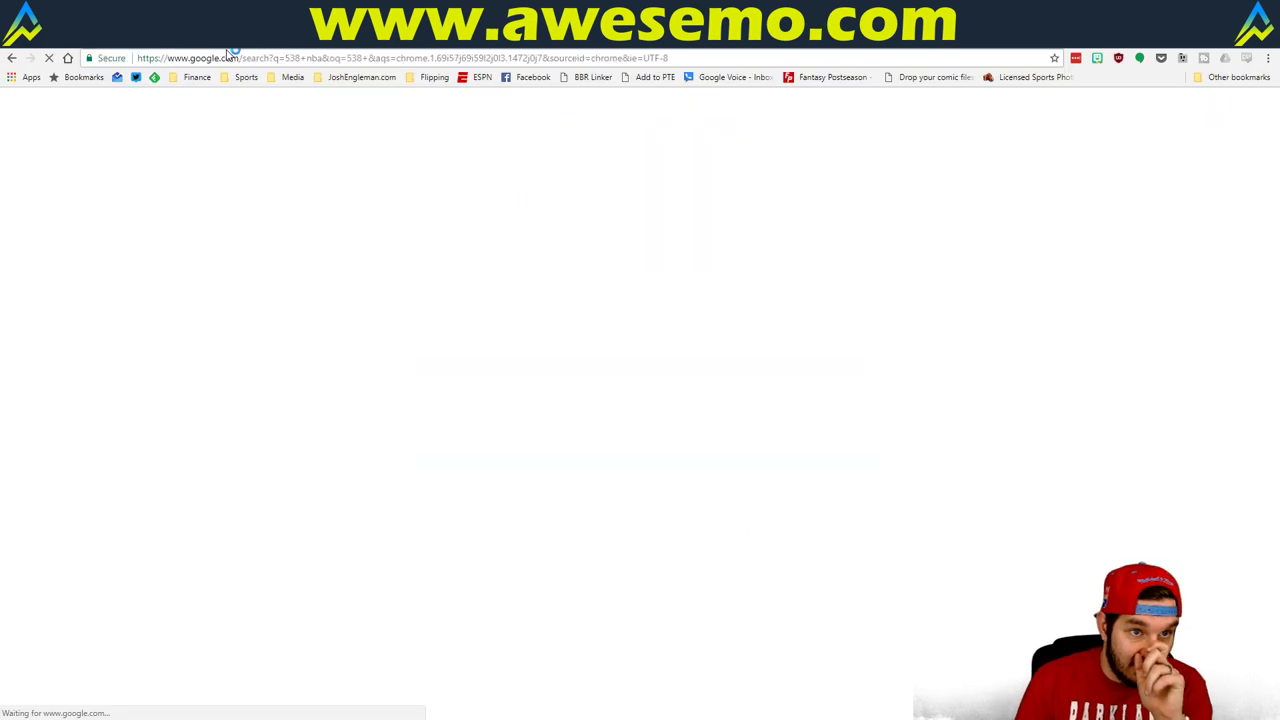
click(152, 211)
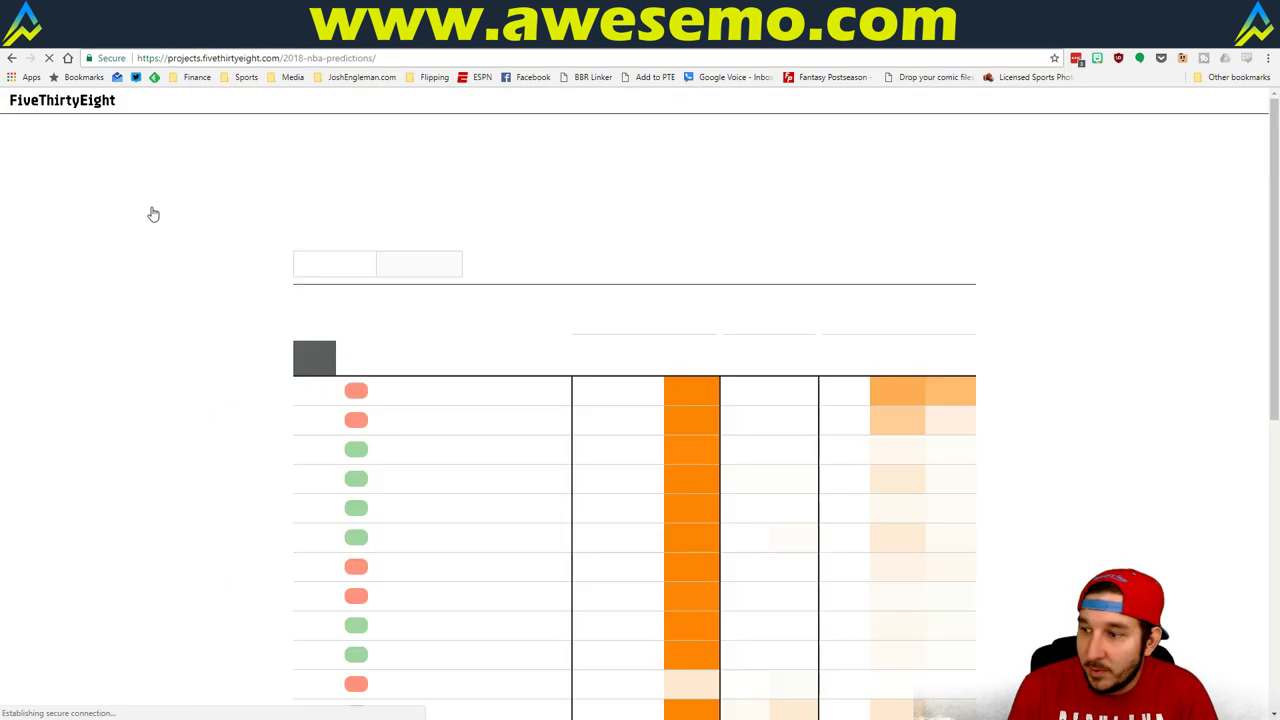
scroll(729, 358, down, 7)
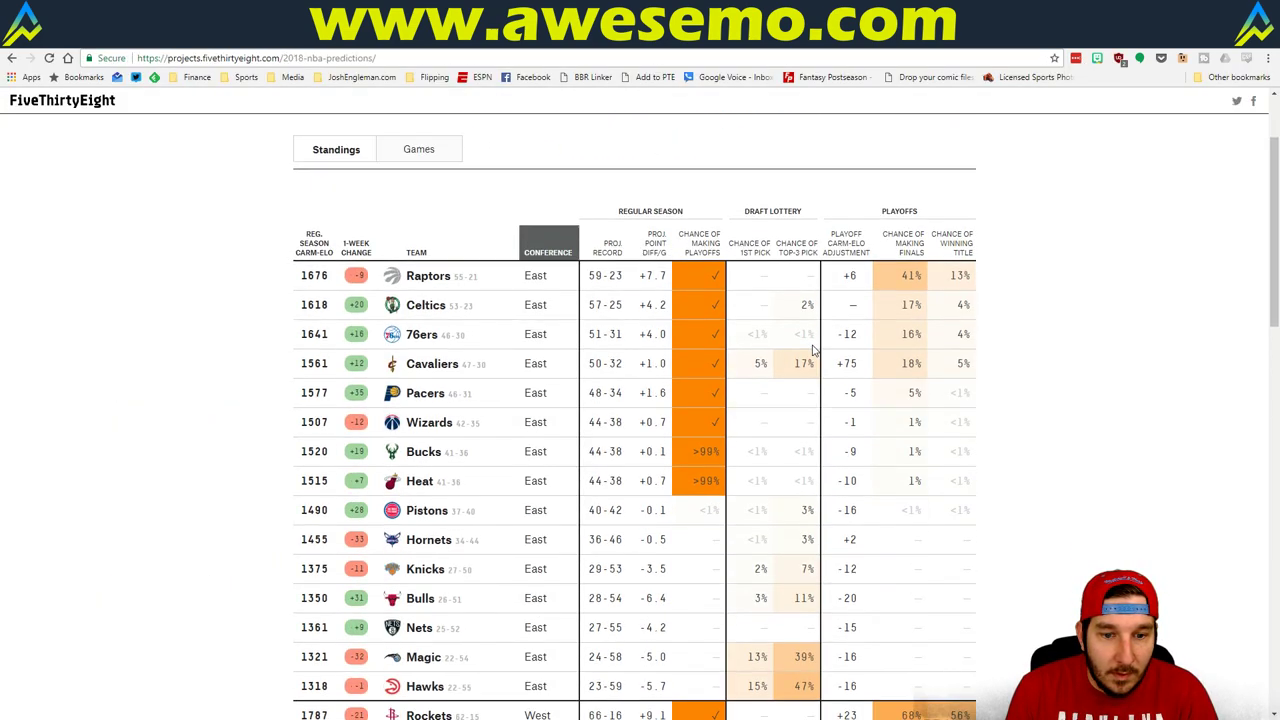
scroll(609, 511, up, 2)
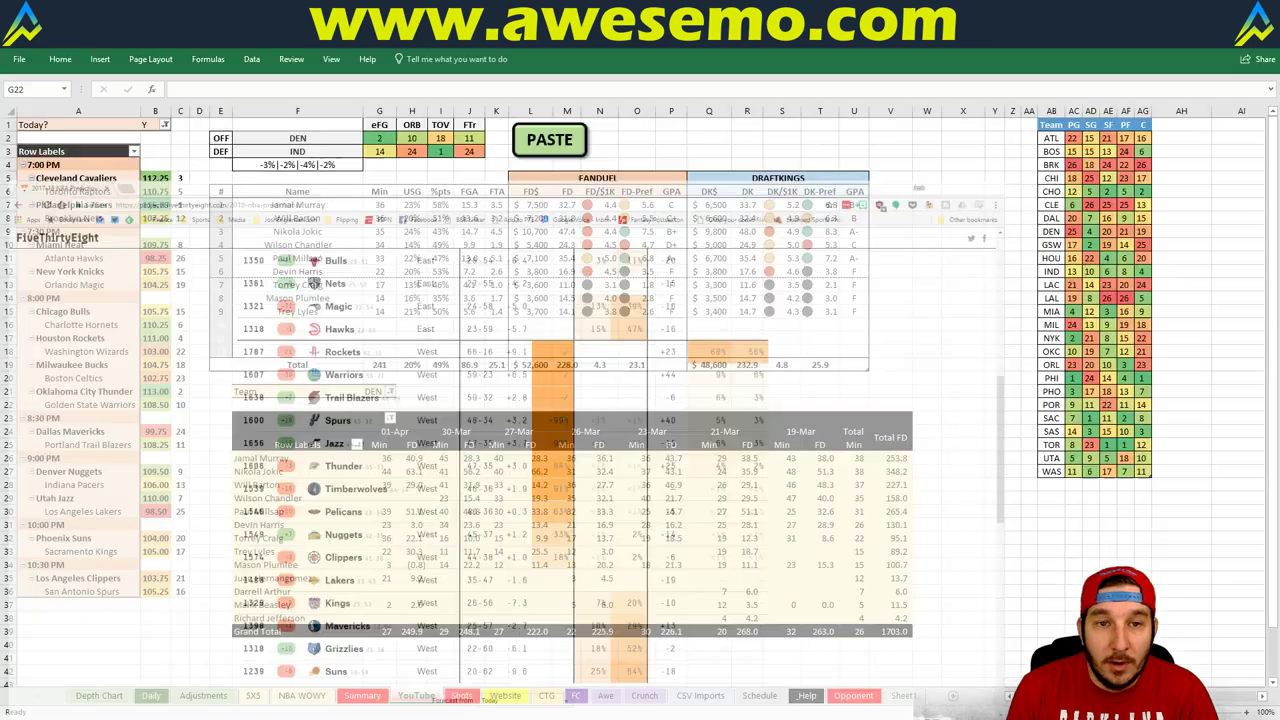
click(915, 337)
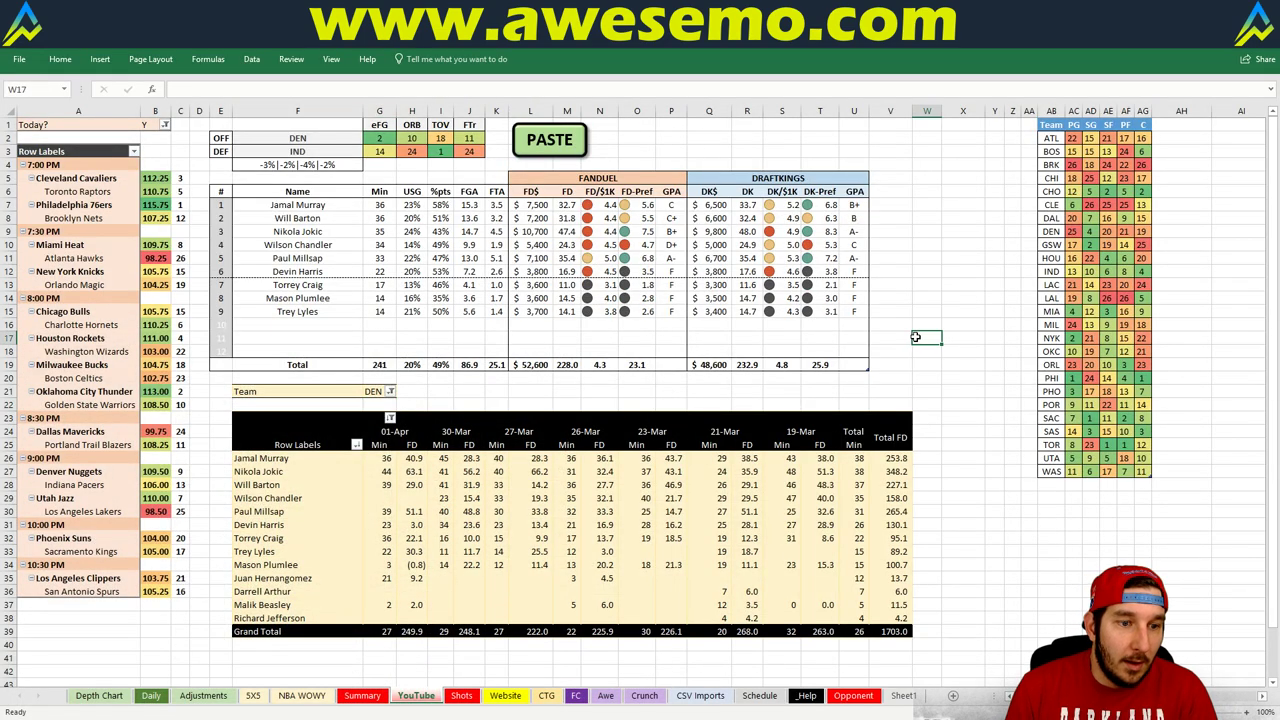
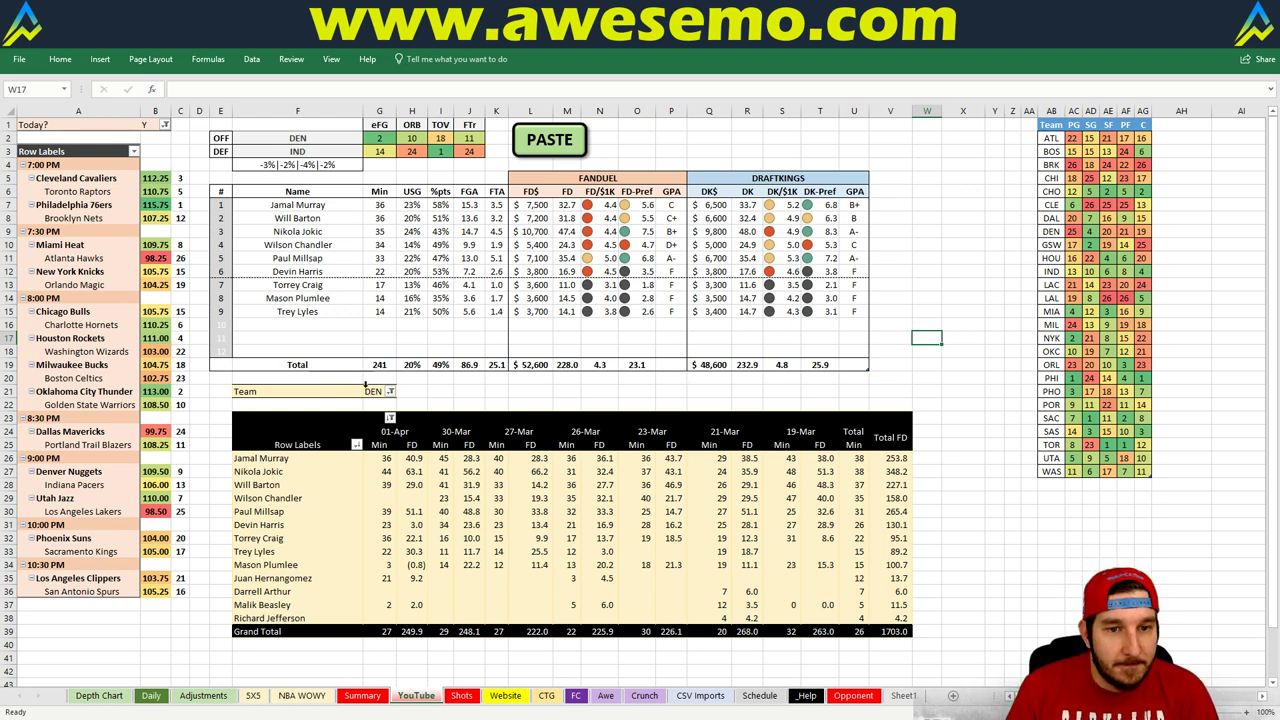
Show Indiana's side of the Denver game by setting the Team filter to IND.
click(378, 392)
text(IND)
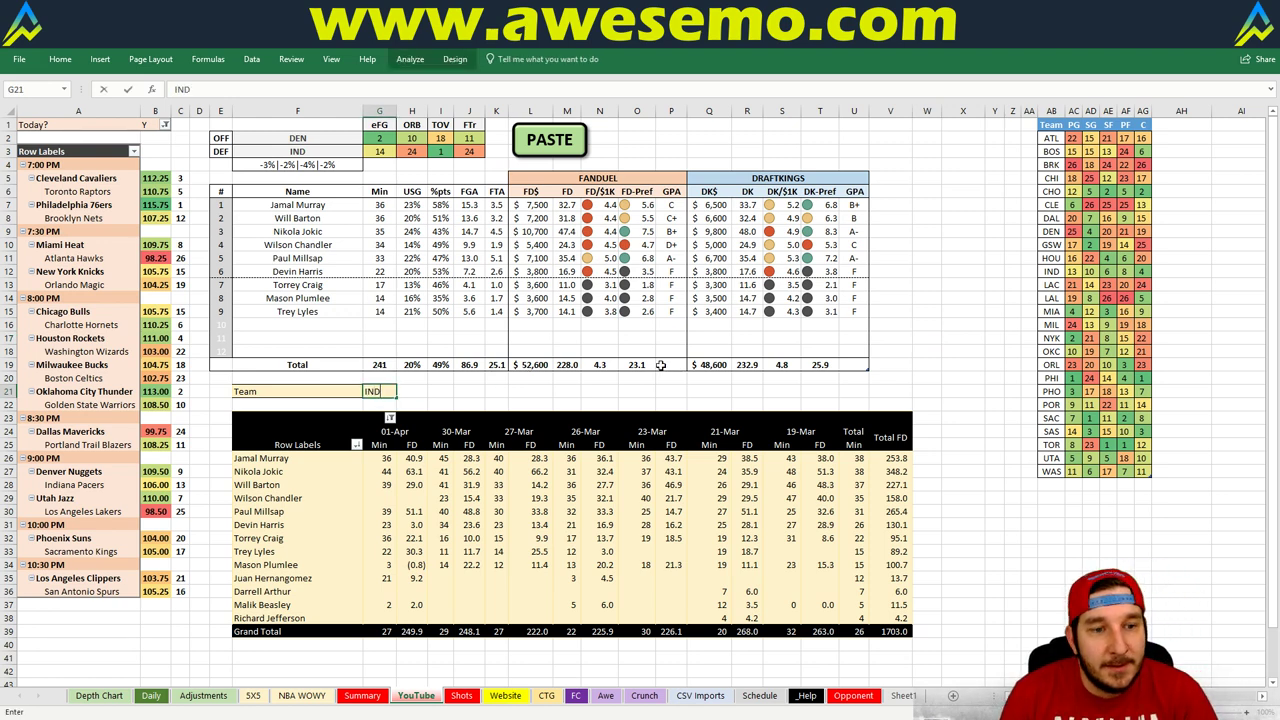
key(Return)
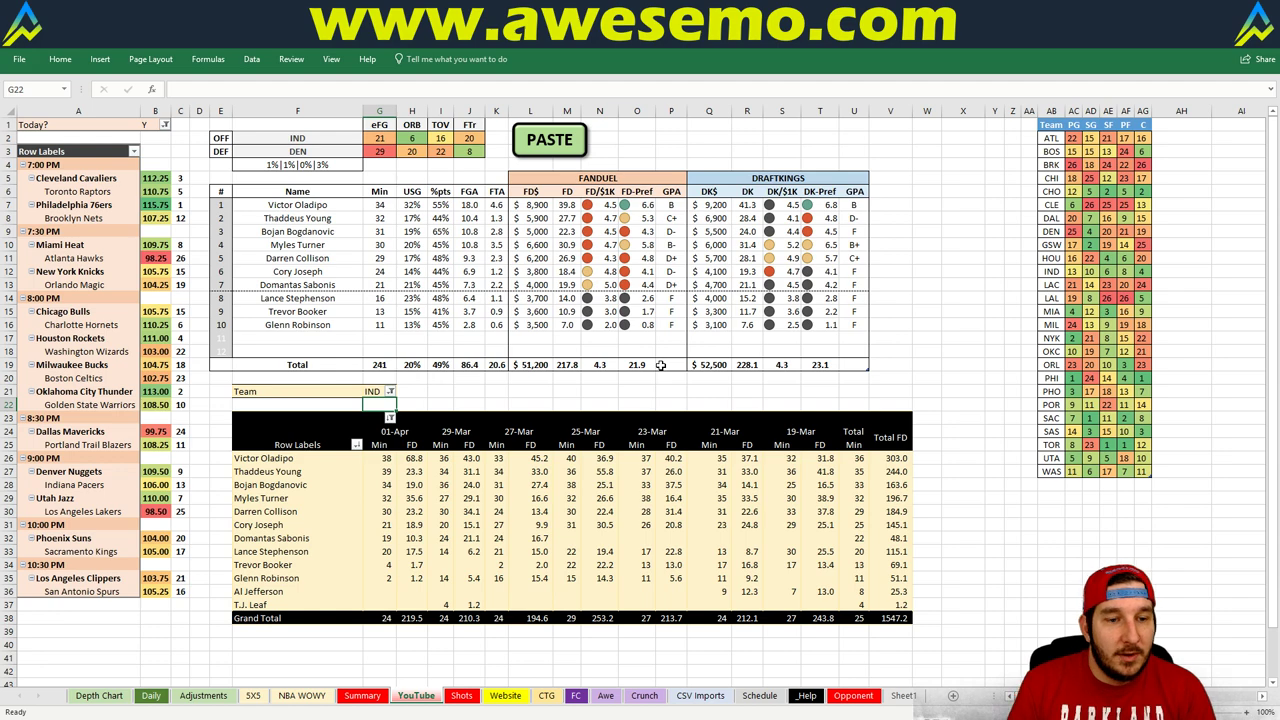
Switch to Chrome to check the Eastern Conference standings in FiveThirtyEight's NBA predictions, and return to Excel.
key(alt+Tab)
scroll(551, 295, up, 4)
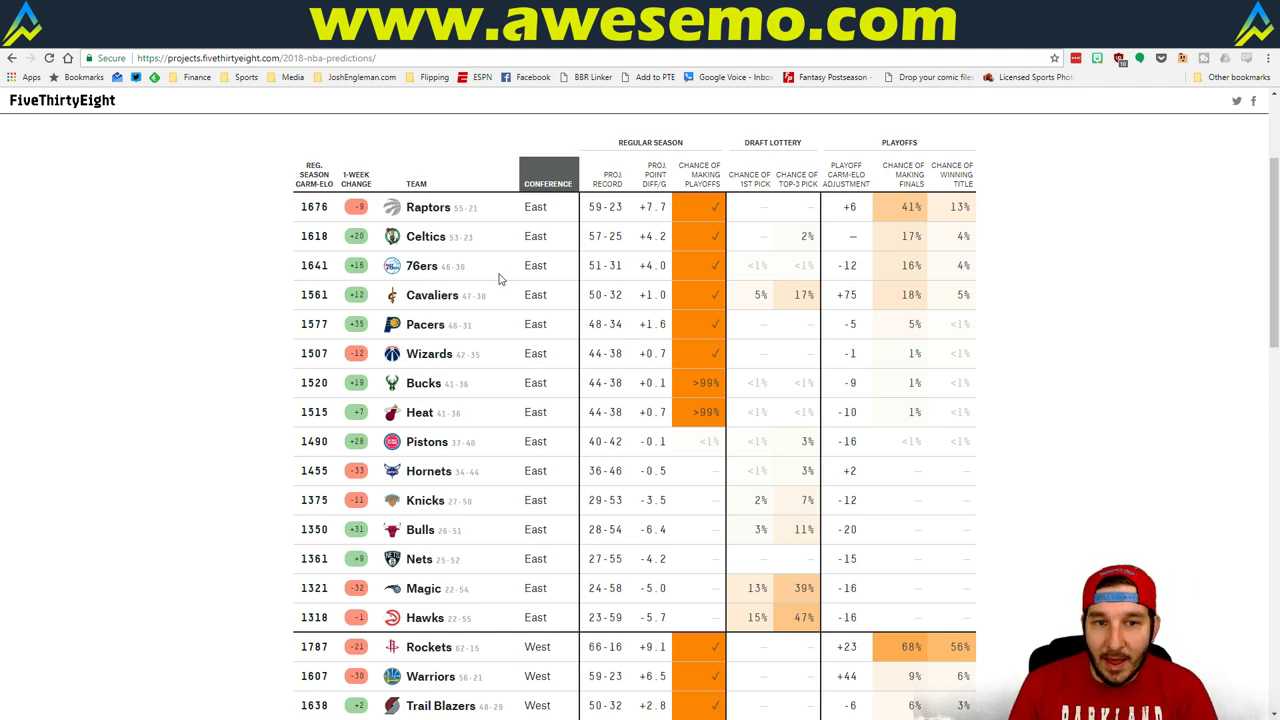
key(alt+Tab)
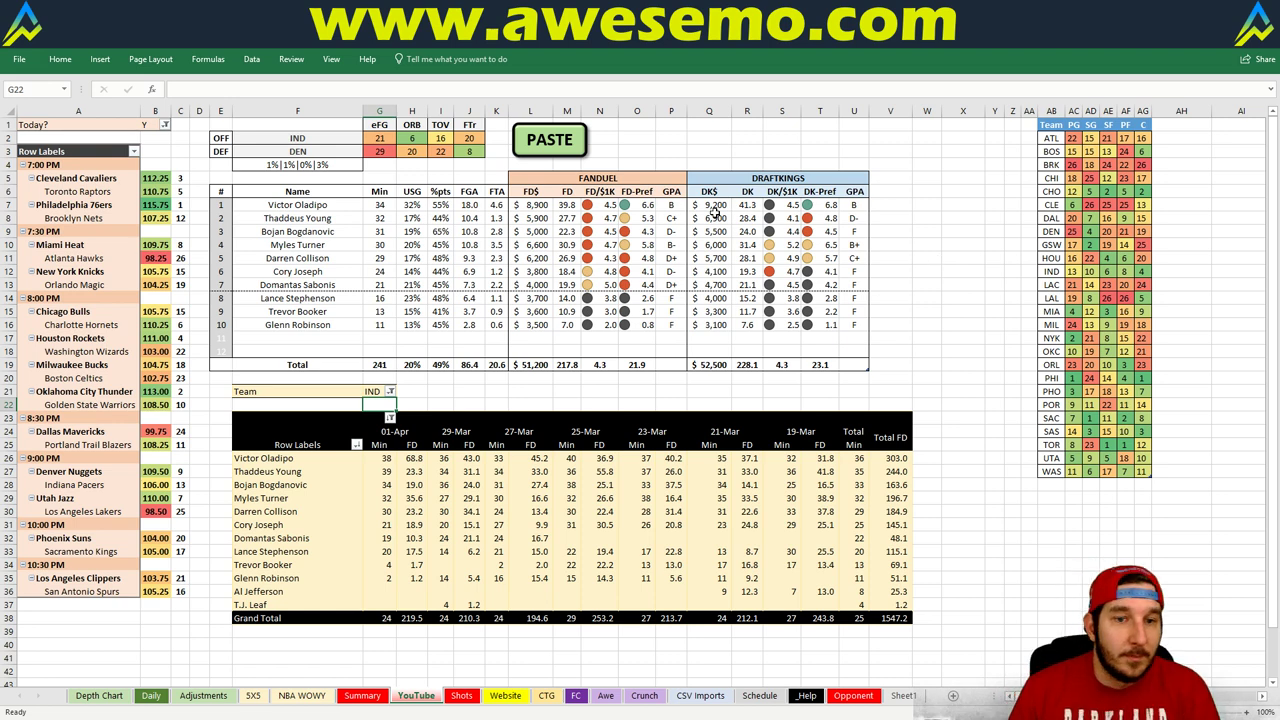
Show Utah's projections and recent games by setting the Team filter to UTA.
key(Up)
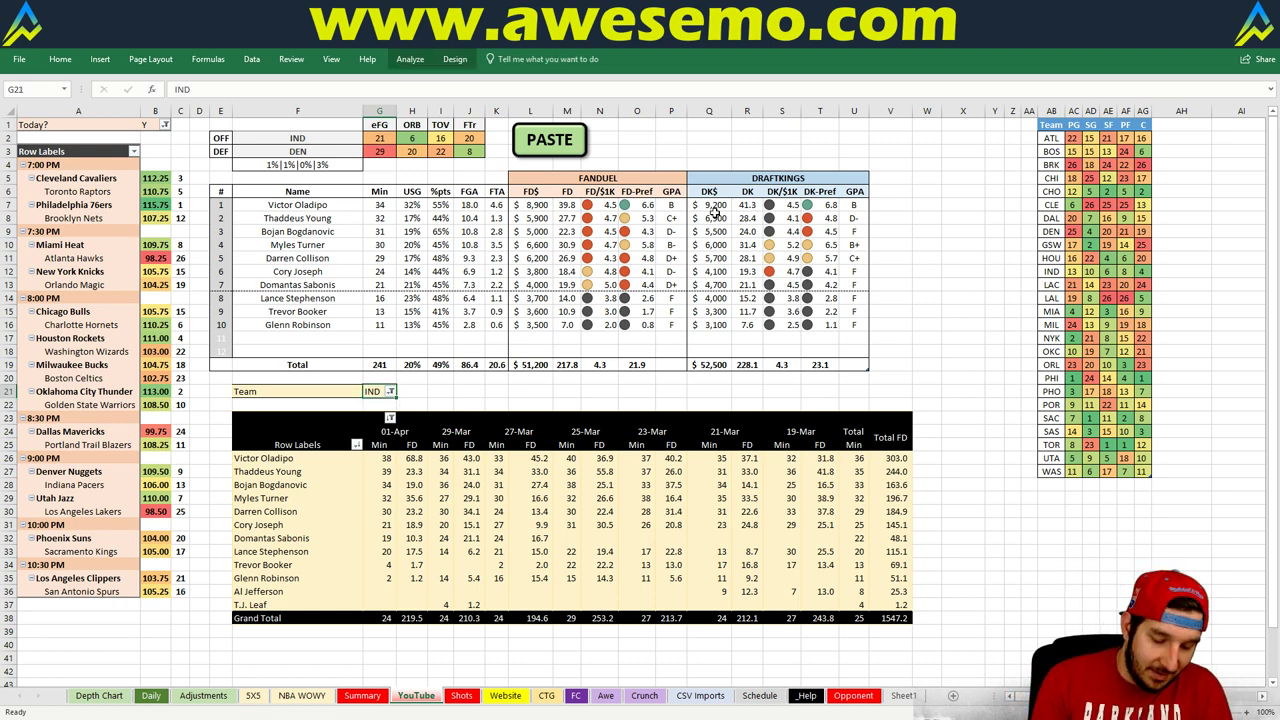
text(UTA)
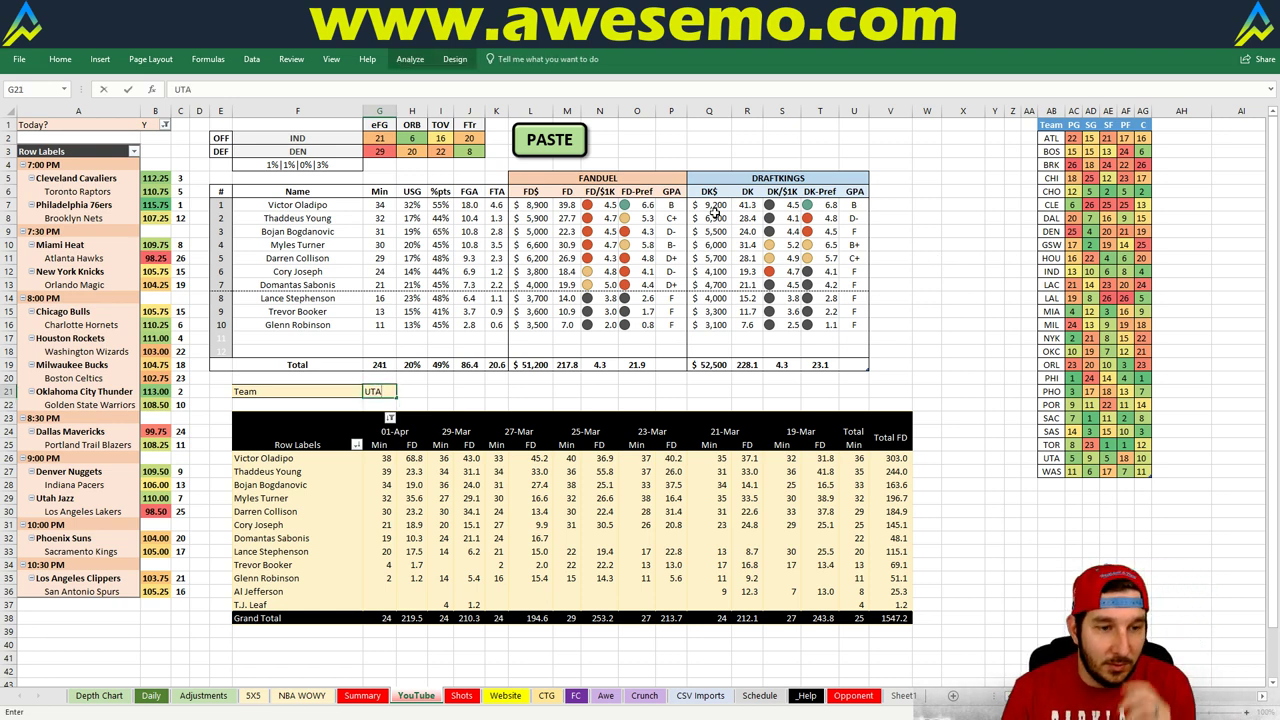
key(Return)
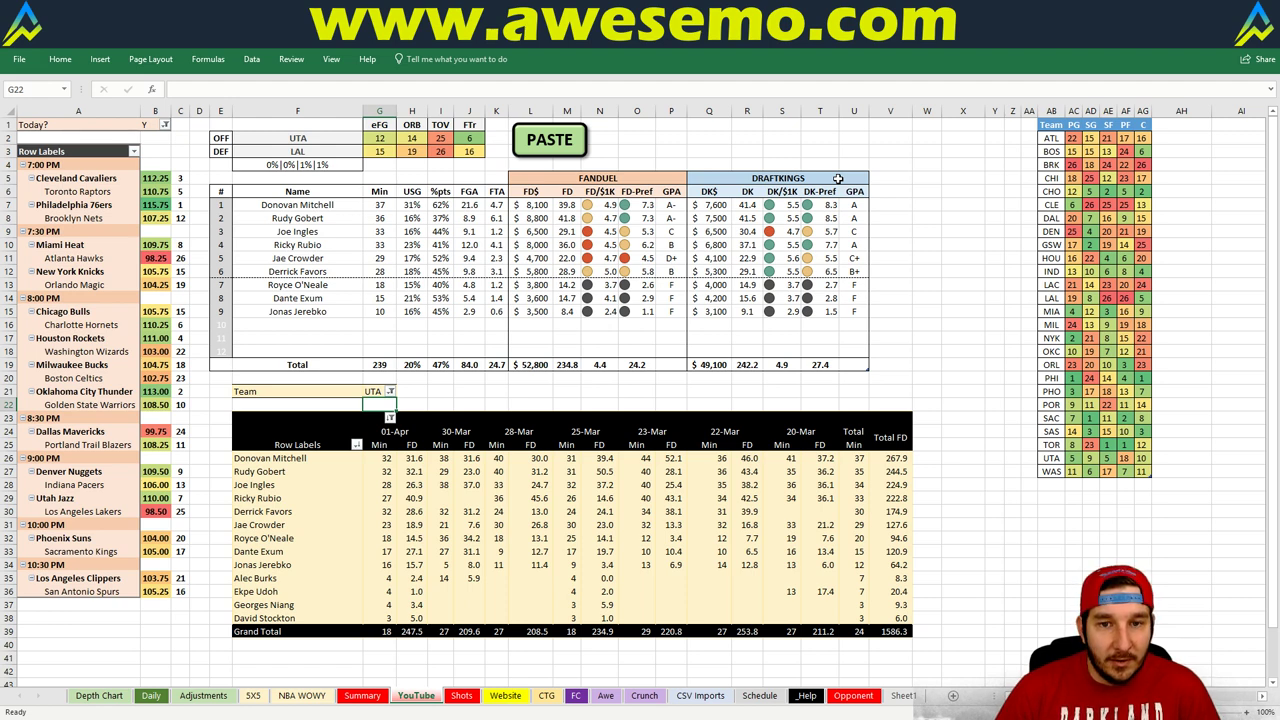
Show the Lakers' side of the Utah game by setting the Team filter to LAL.
click(375, 391)
text(LAL)
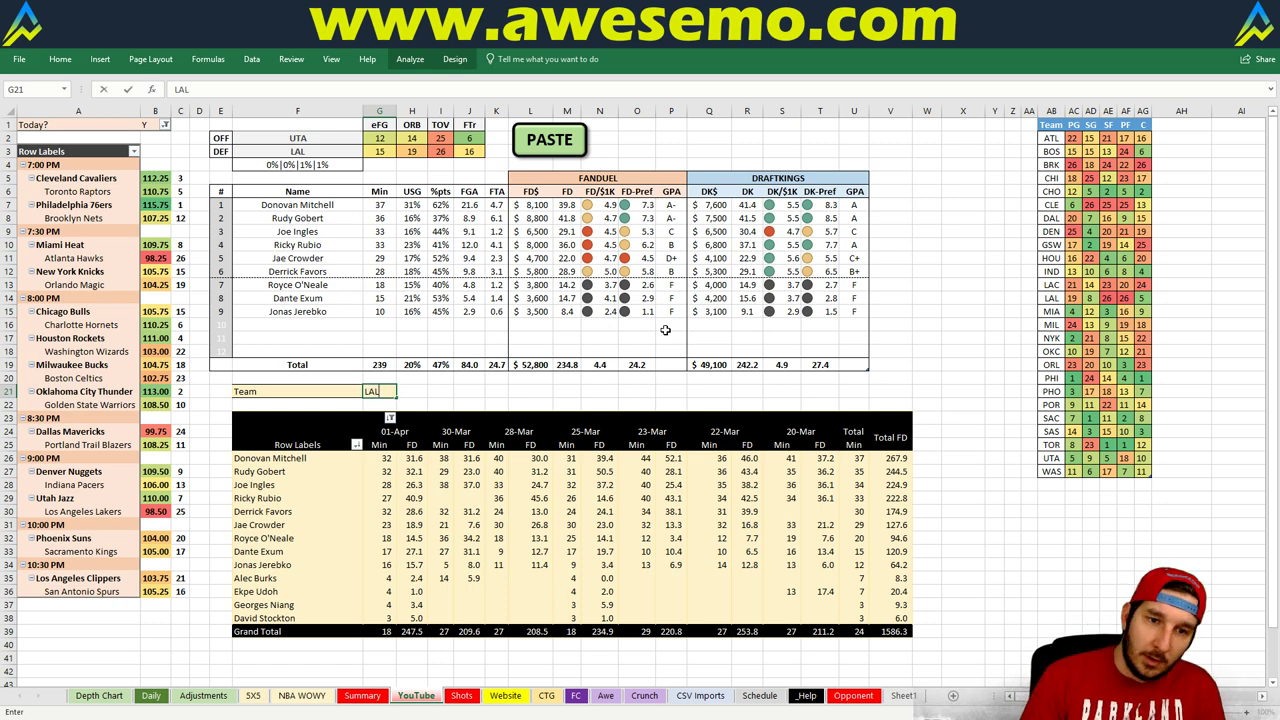
key(Return)
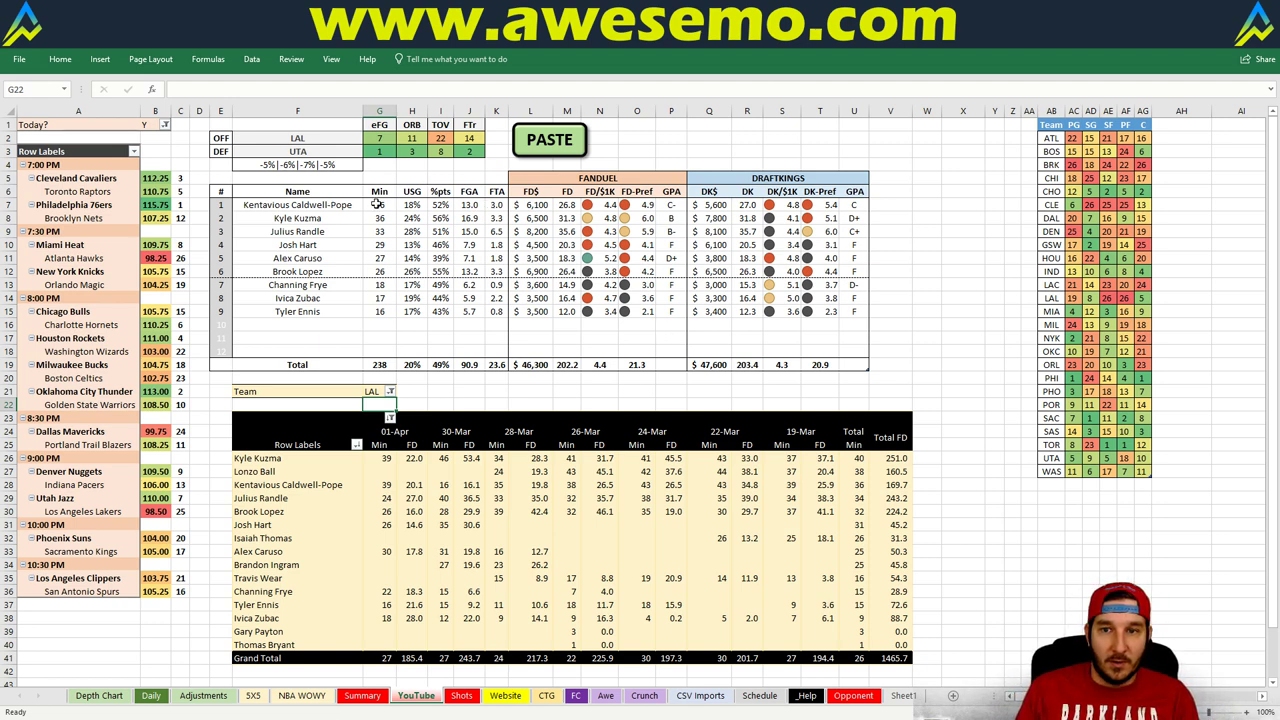
Show Phoenix's projections and recent games by setting the Team filter to PHO.
click(380, 391)
text(PHO)
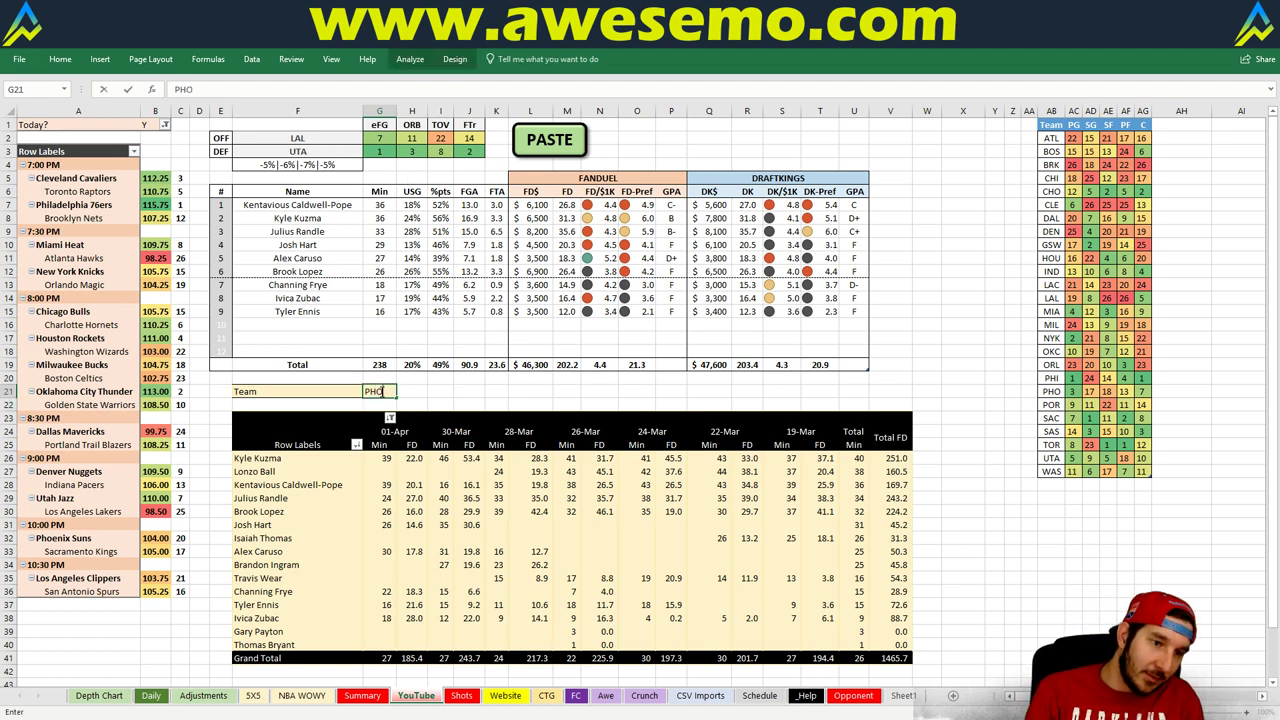
key(Return)
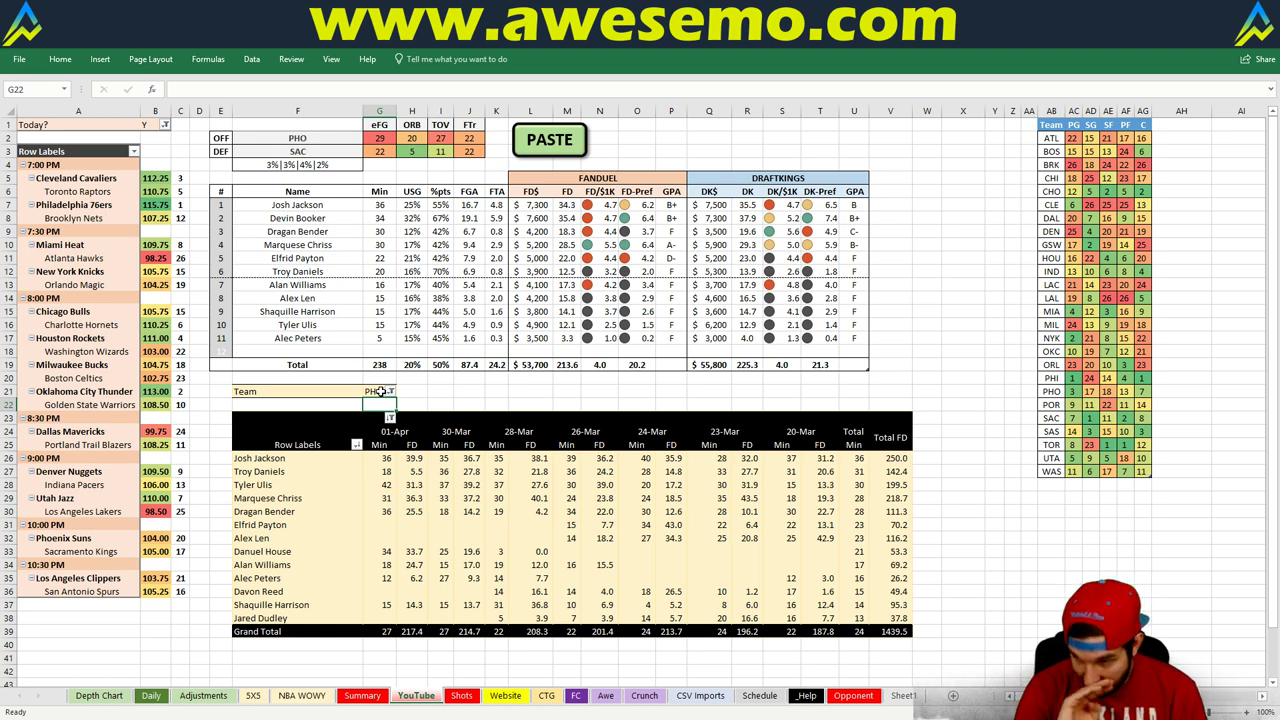
Show Sacramento's side of the Phoenix game by setting the Team filter to SAC.
click(380, 391)
text(SAC)
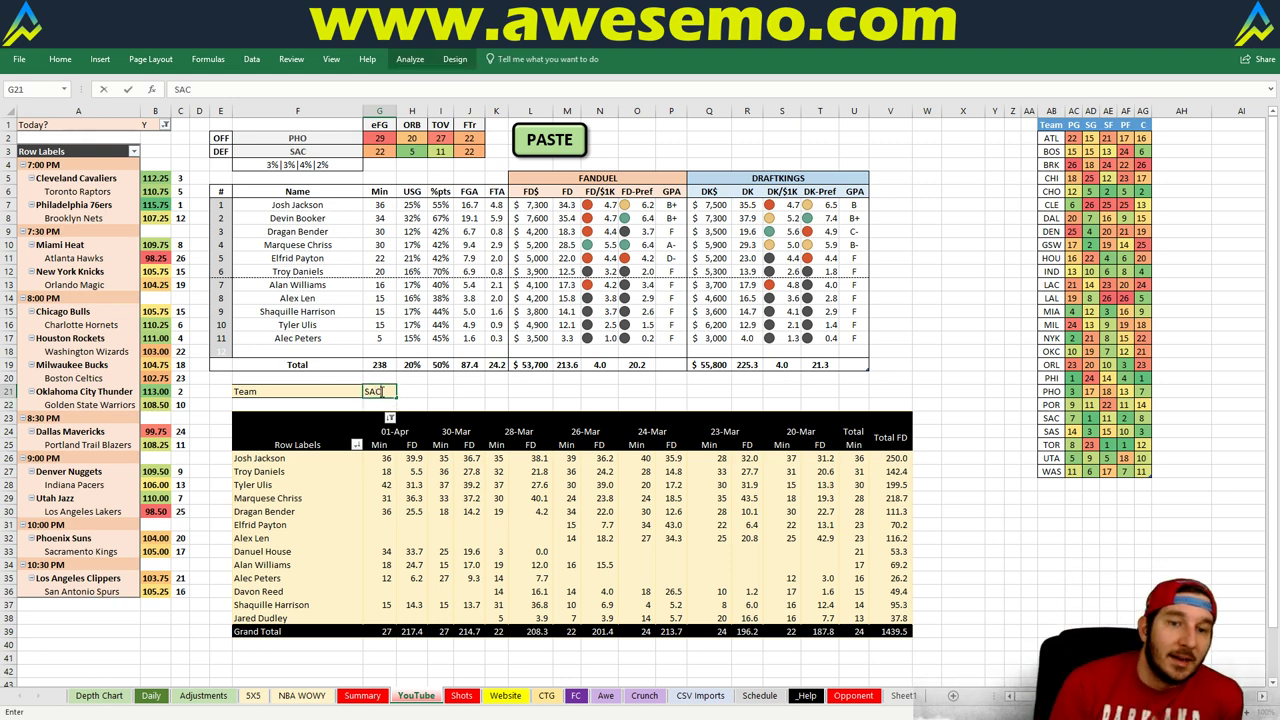
key(Tab)
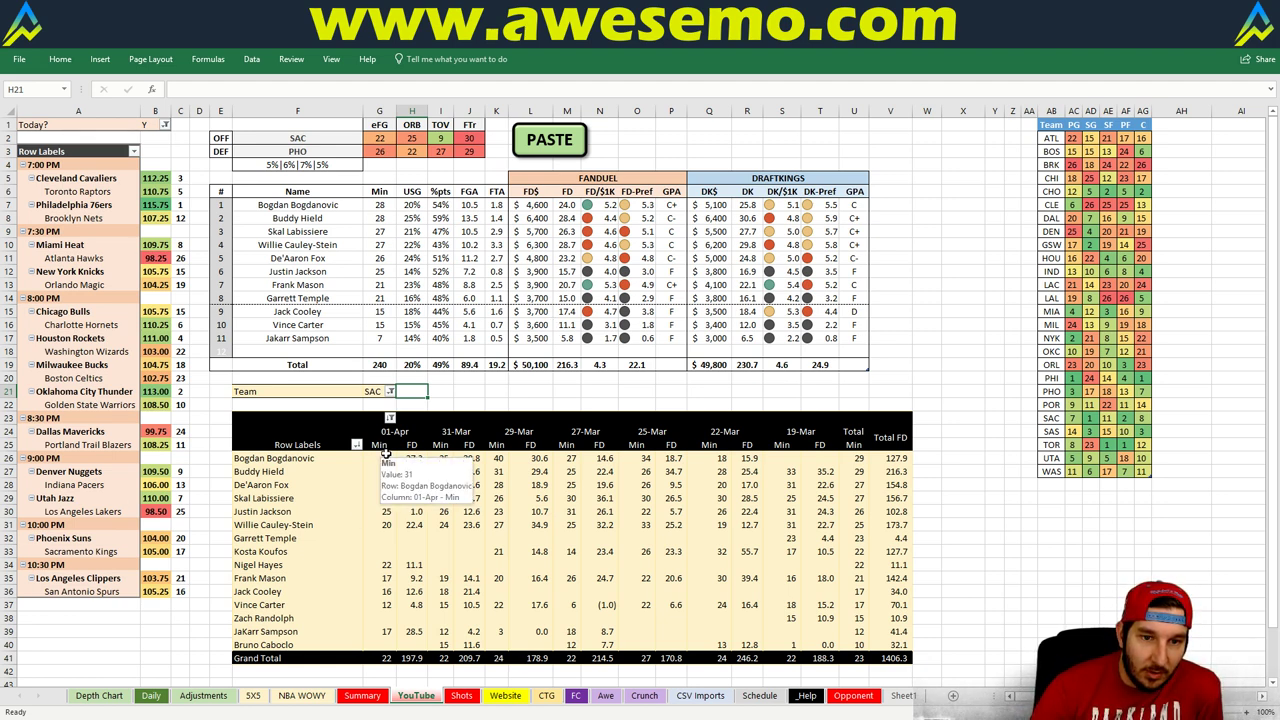
Examine how Sacramento's minutes were spread across players in the 01-Apr and 31-Mar games by selecting those Min columns.
drag(385, 457, 388, 645)
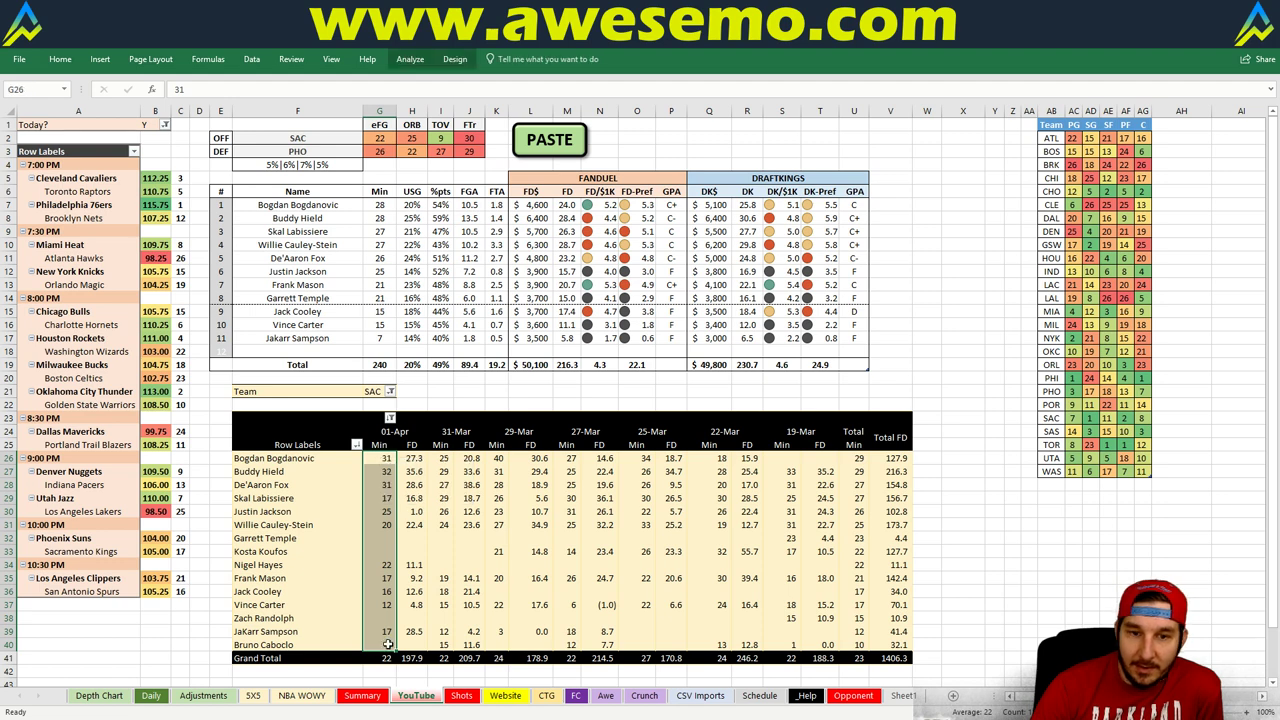
drag(443, 458, 431, 650)
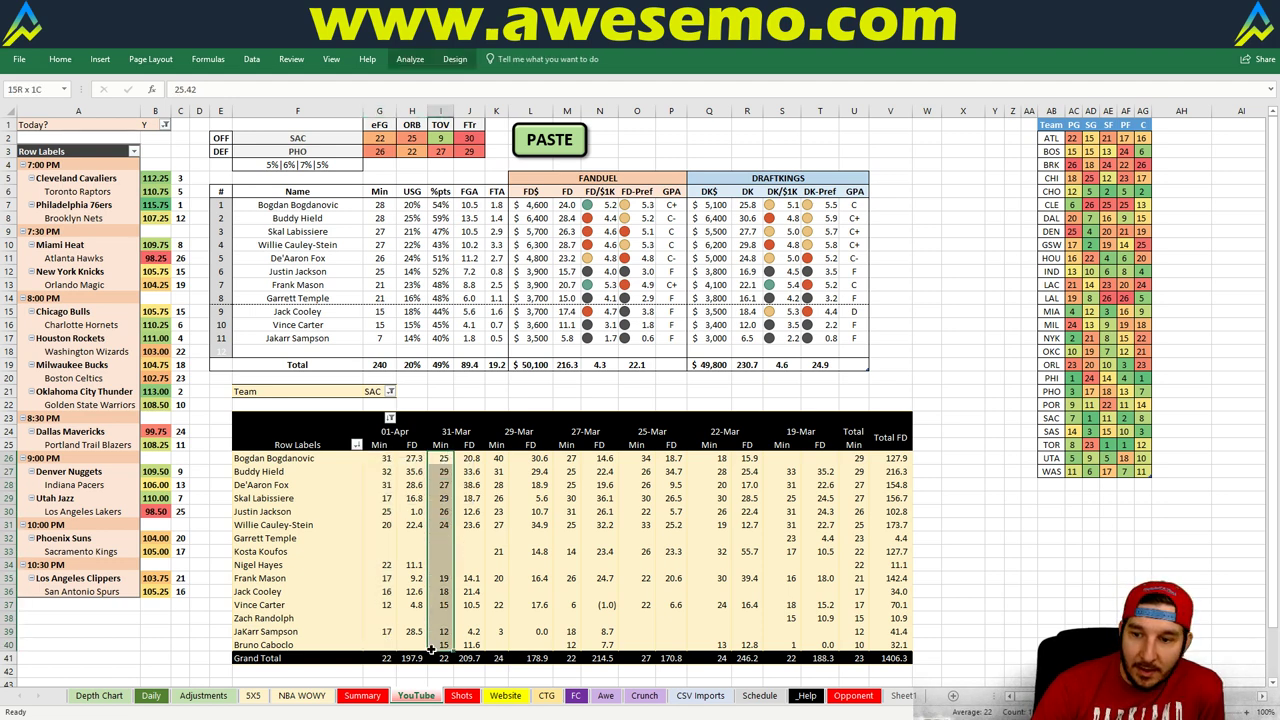
drag(476, 596, 476, 525)
click(497, 578)
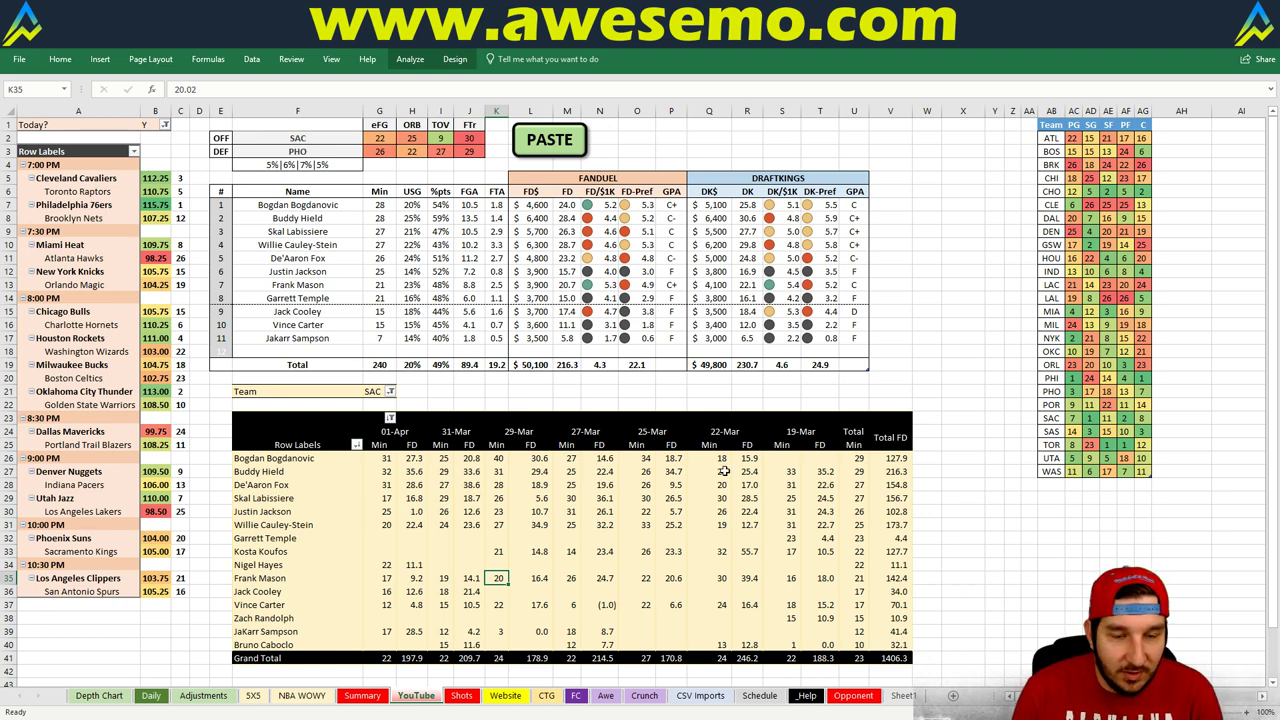
Show the Clippers' projections and recent games by setting the Team filter to LAC.
click(380, 391)
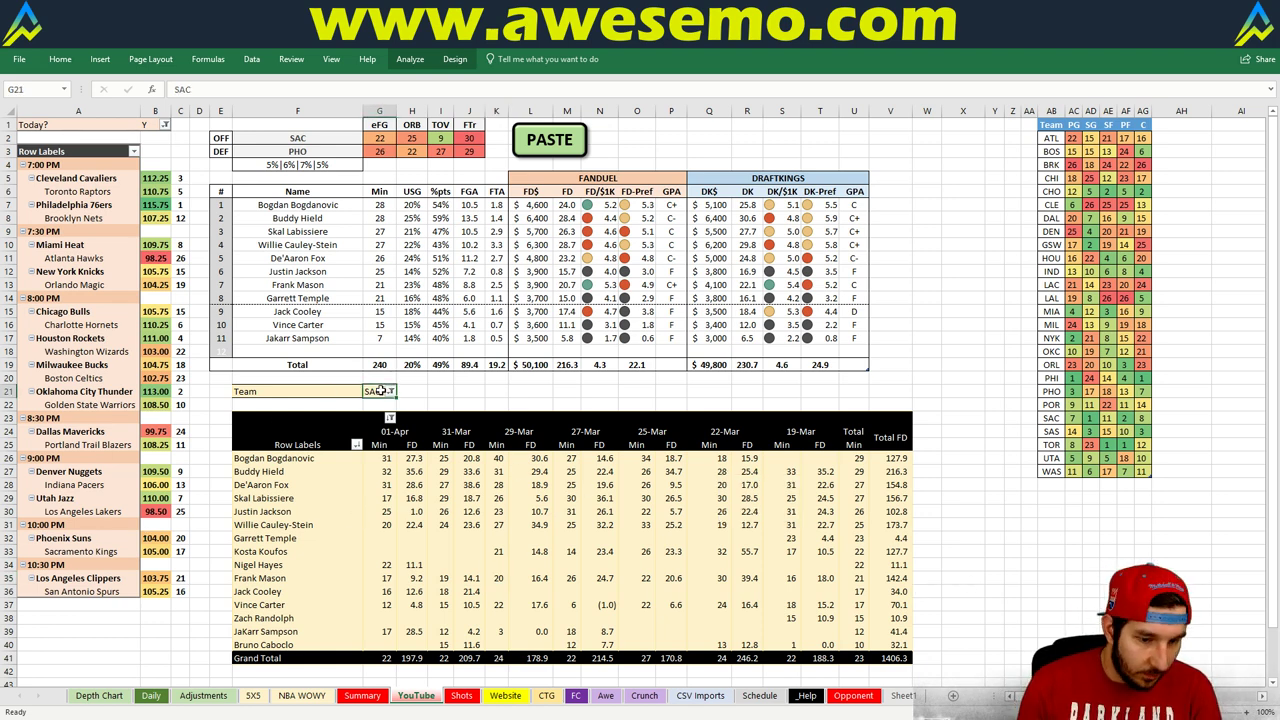
text(LAC)
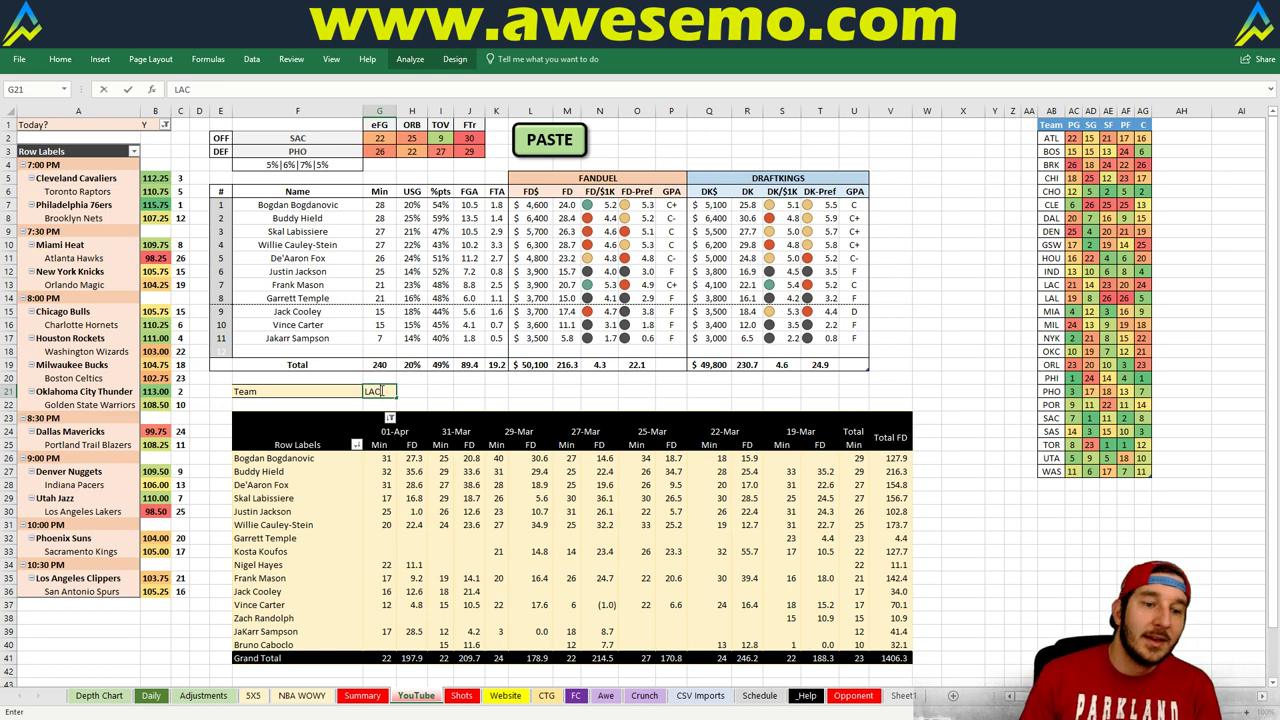
key(Return)
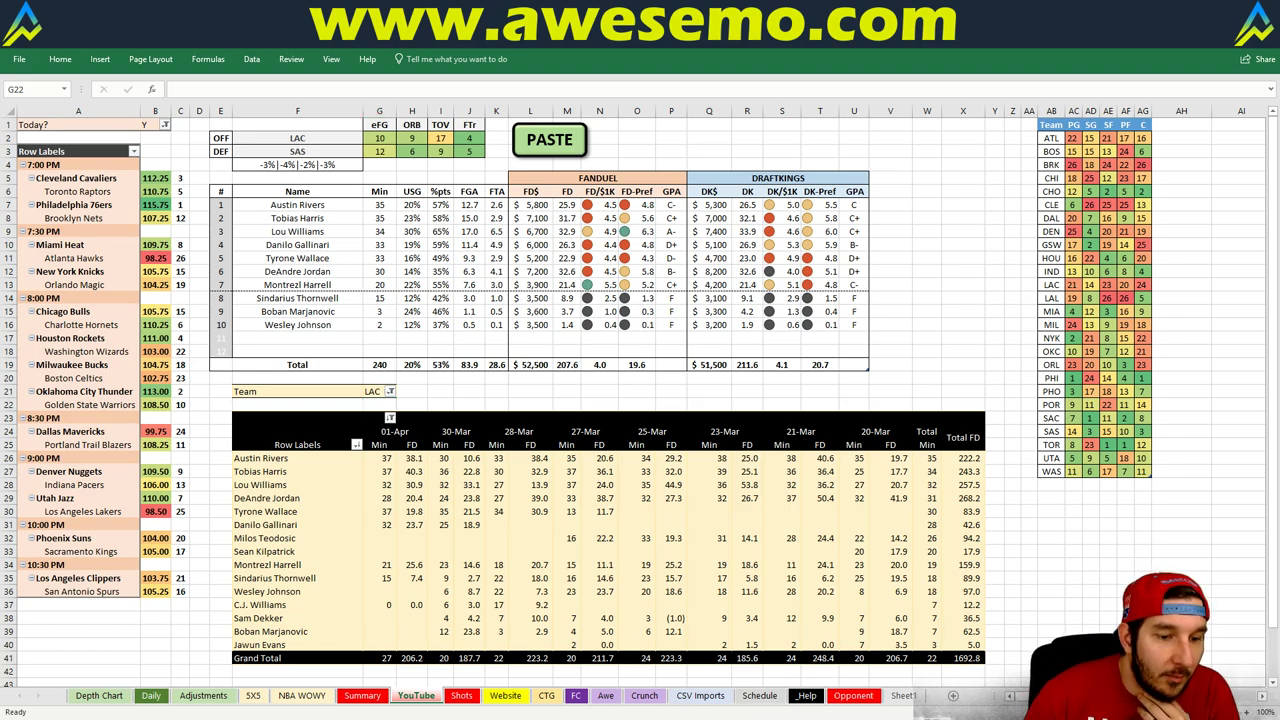
Switch to Chrome to check the Western Conference standings in FiveThirtyEight's NBA predictions, and return to Excel.
mouse_move(54, 697)
click(230, 670)
scroll(160, 451, down, 4)
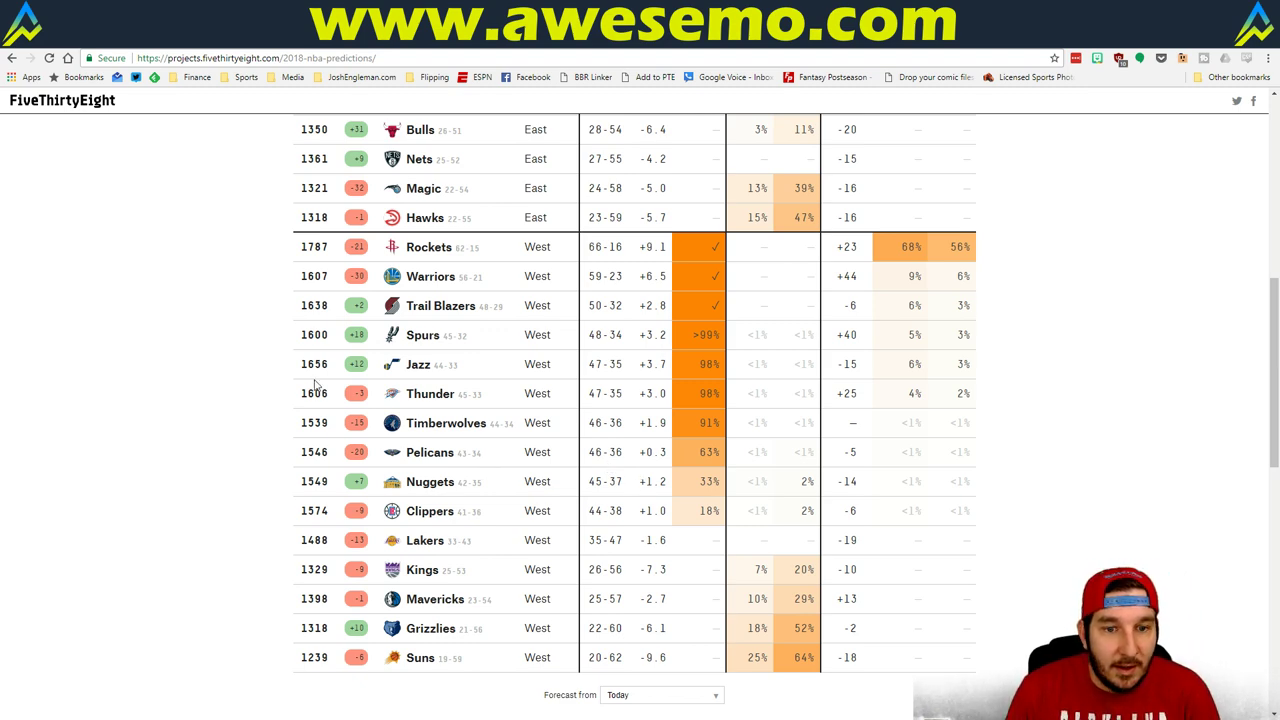
key(alt+Tab)
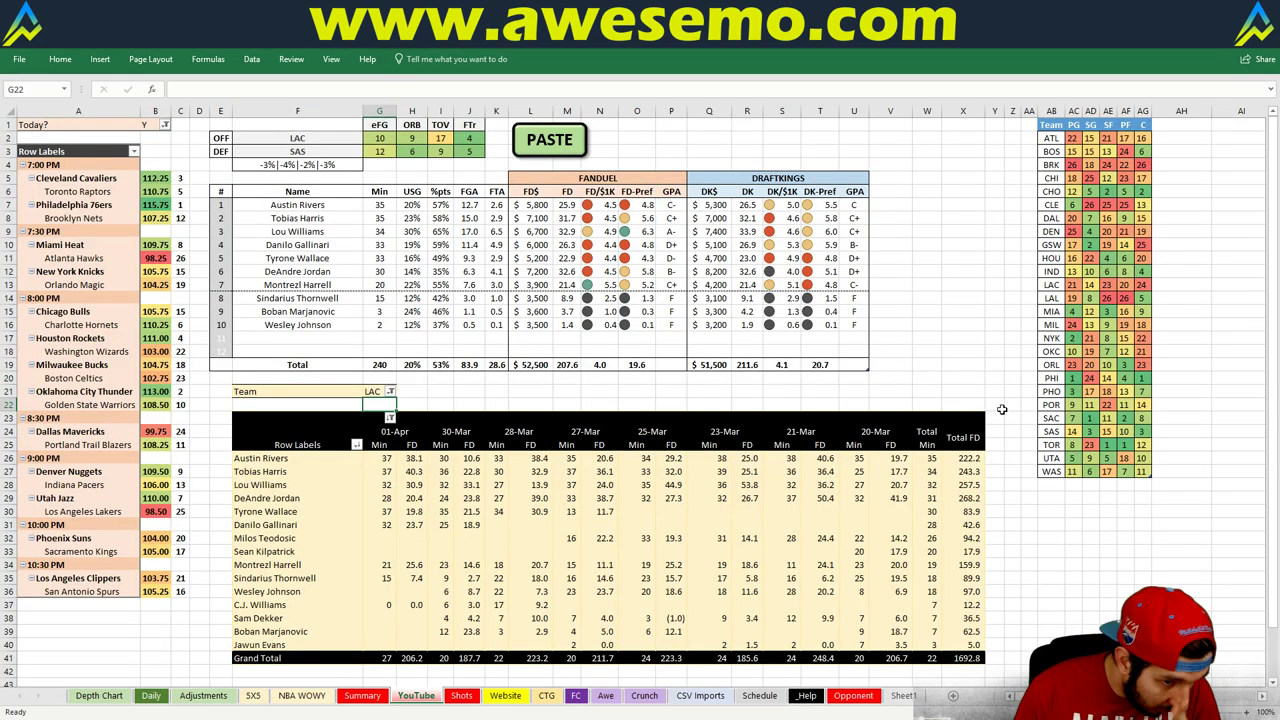
click(890, 405)
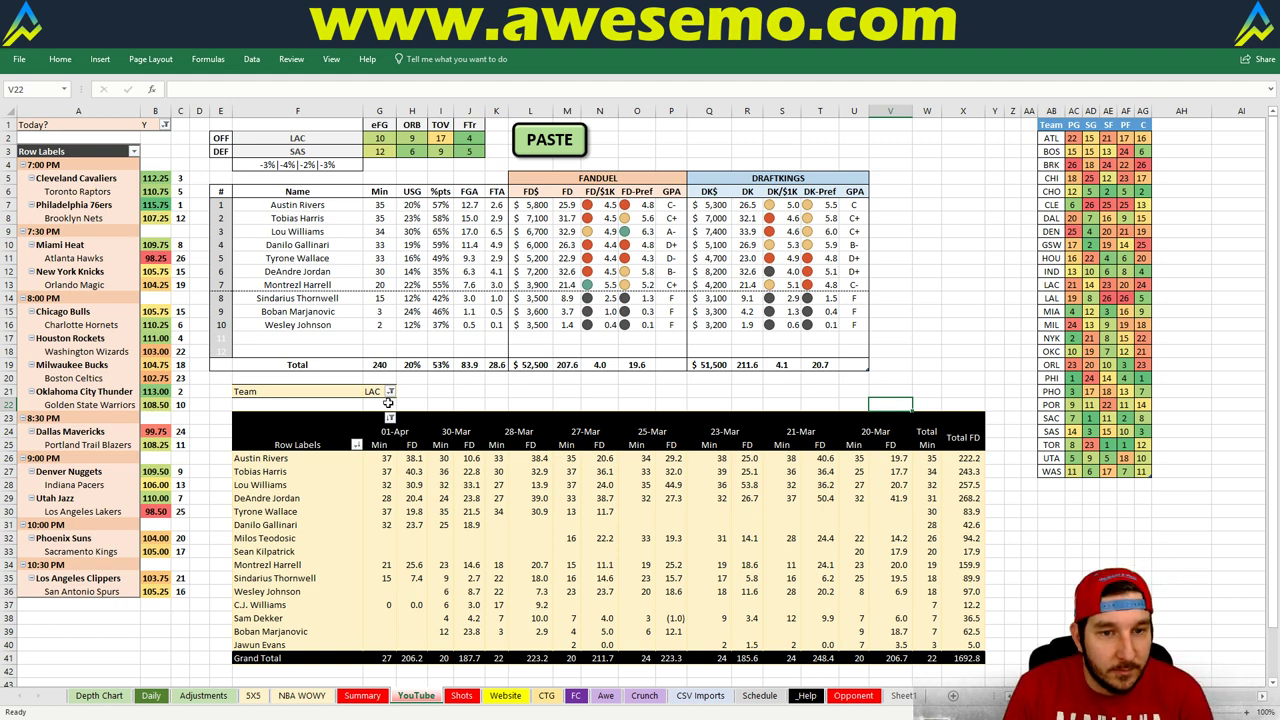
Show San Antonio's side of the Clippers game by setting the Team filter to SAS.
click(371, 394)
text(SAS)
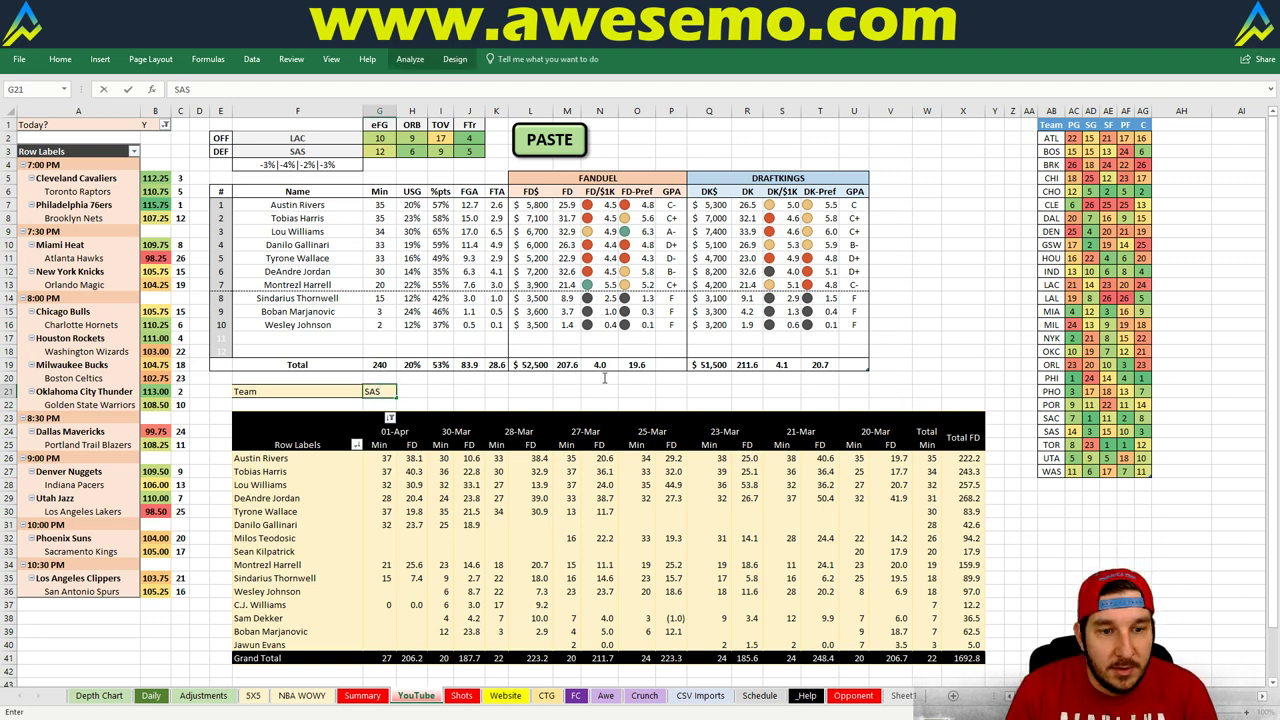
key(Return)
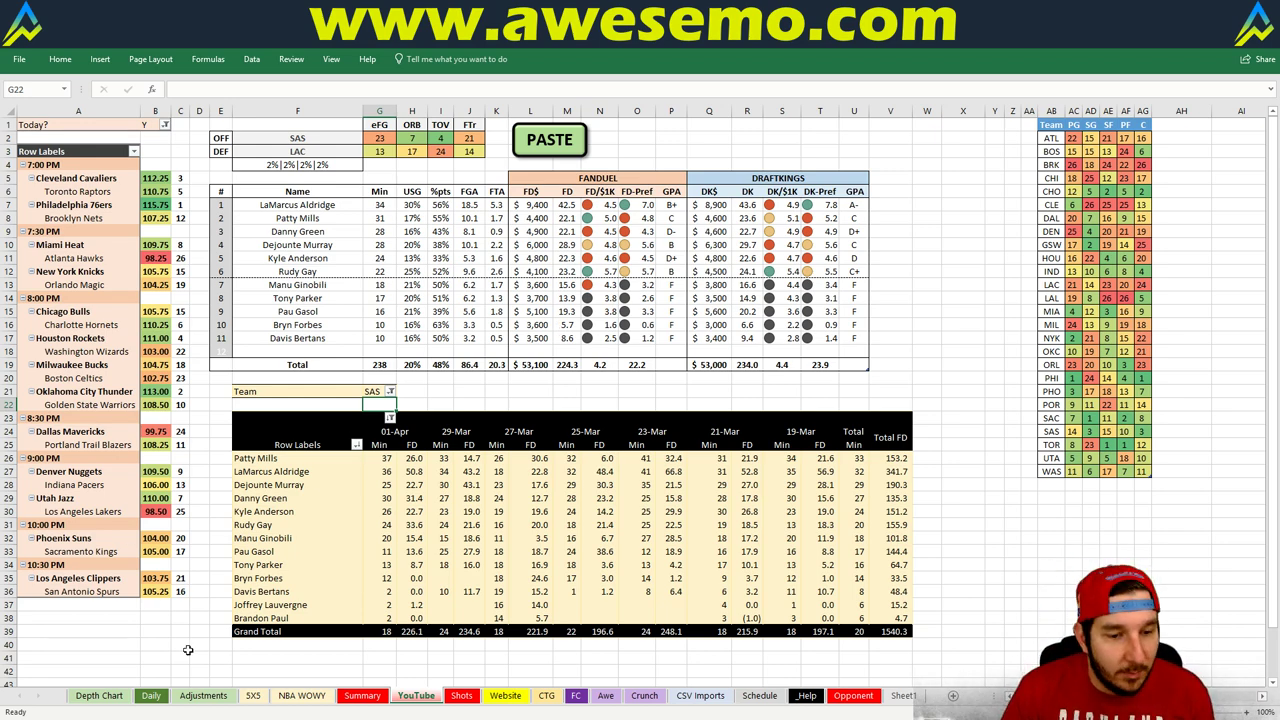
Copy the FanDuel player projections from the Daily sheet with its COPY macro.
click(148, 697)
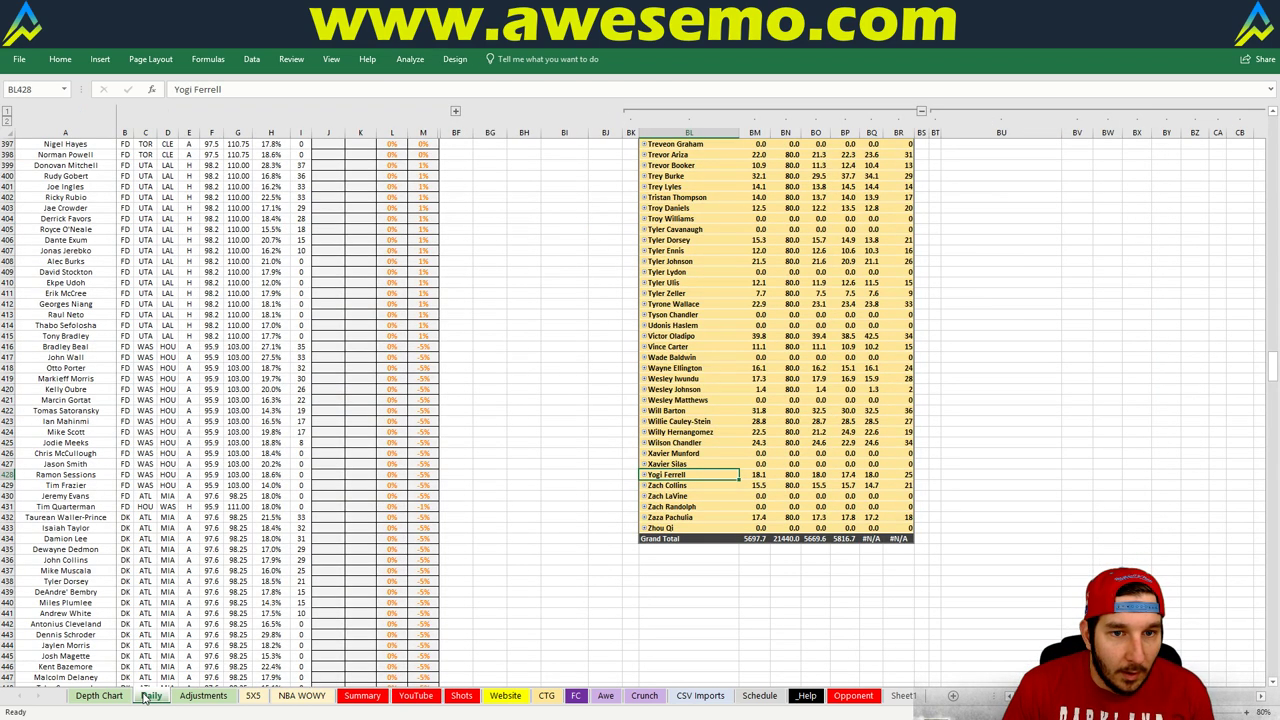
scroll(529, 298, down, 5)
scroll(529, 298, up, 20)
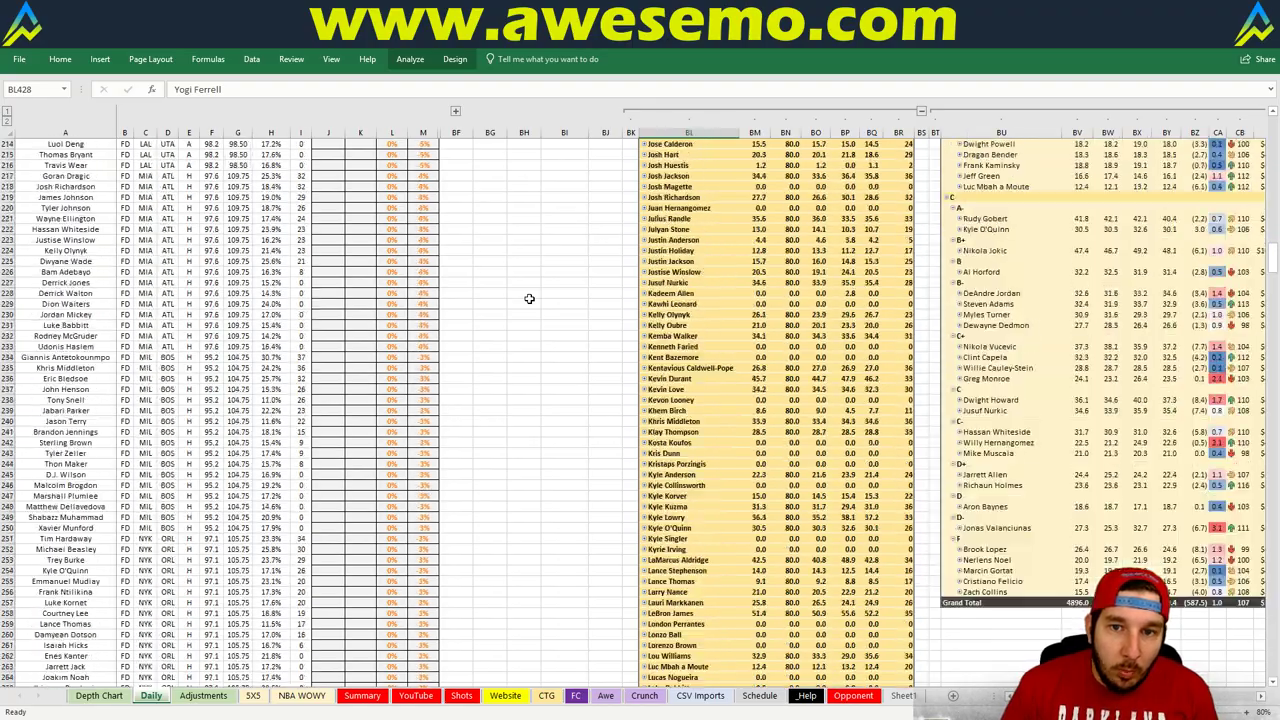
scroll(529, 298, up, 7)
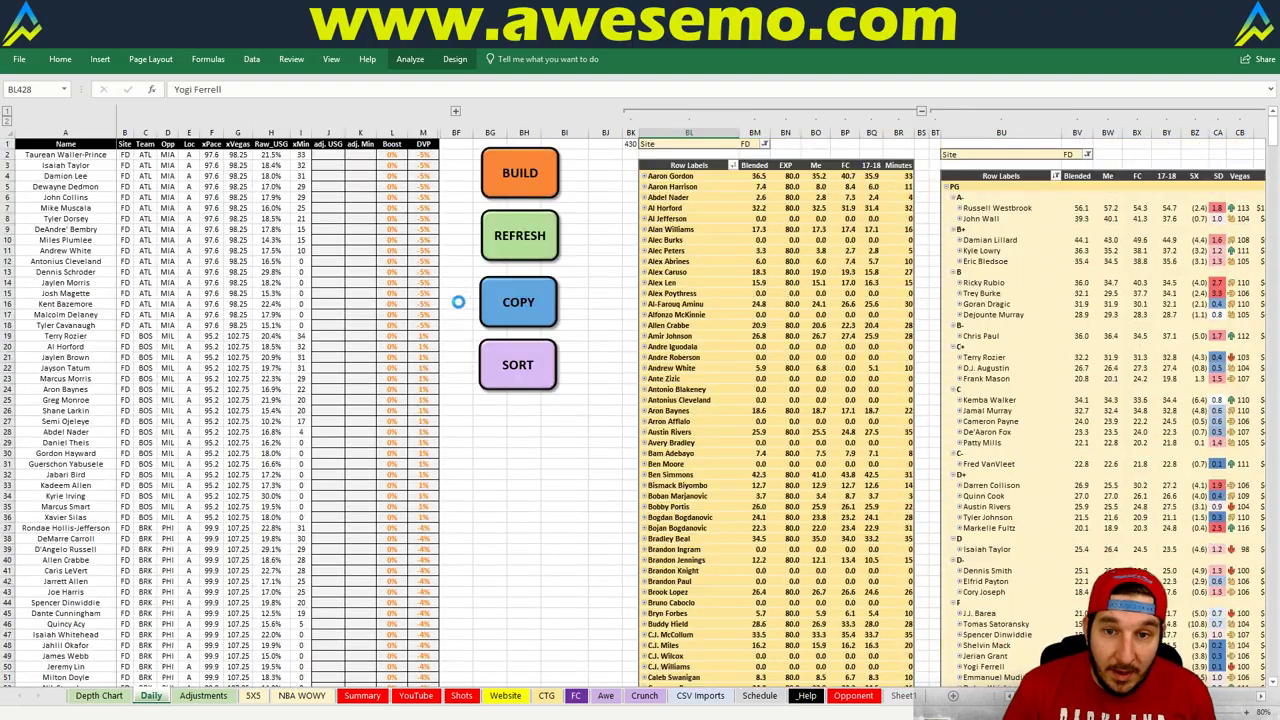
click(518, 300)
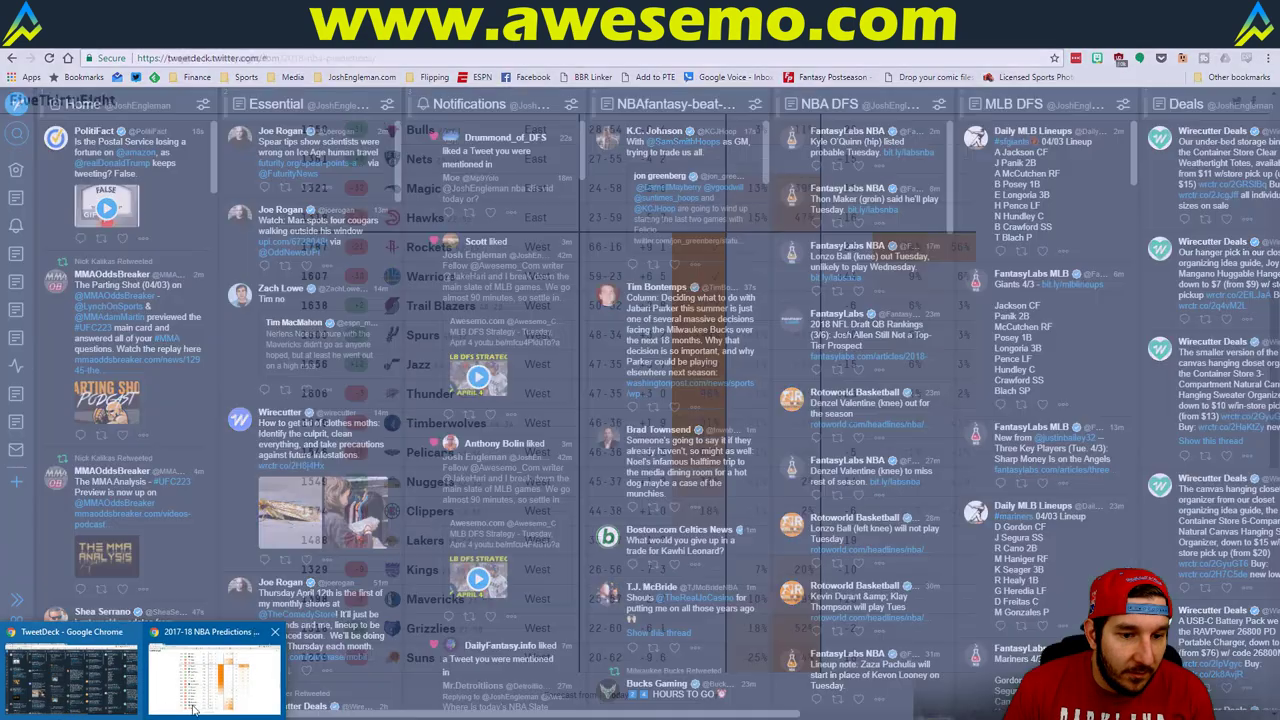
Switch to Chrome, go to the Fantasy Cruncher site, and open its NBA lineup optimizer for FanDuel.
click(214, 672)
click(366, 60)
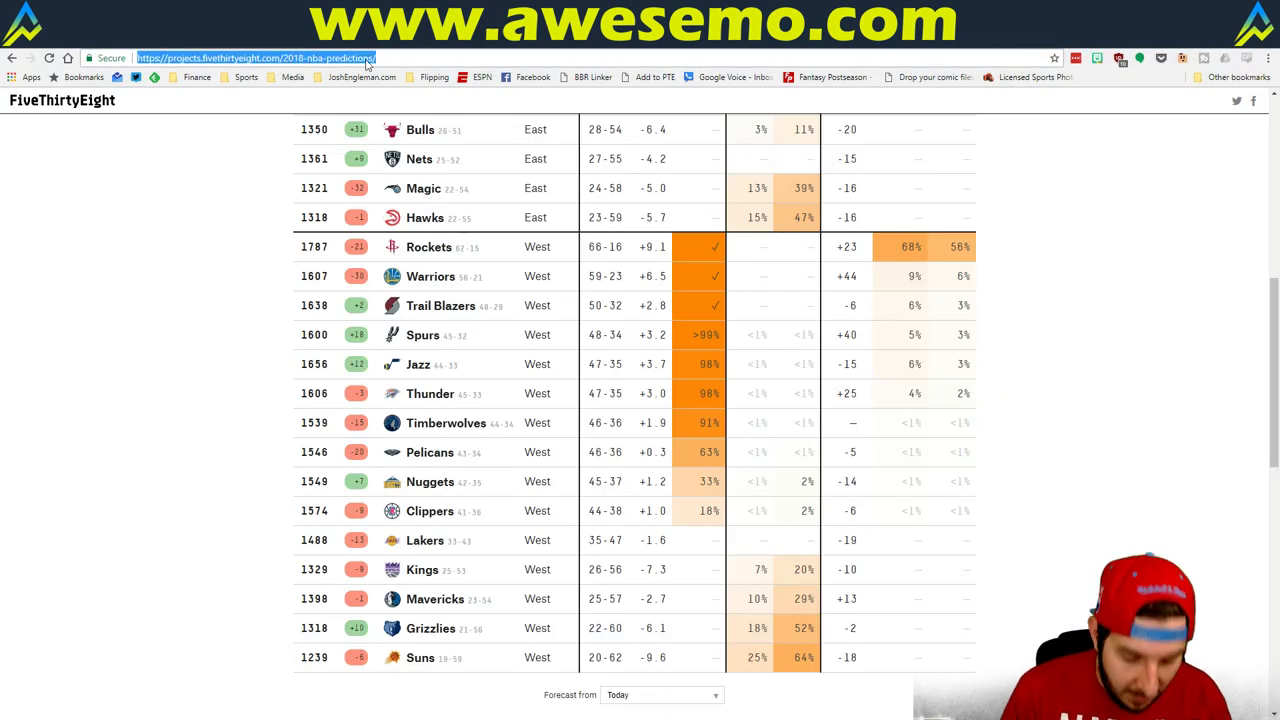
text(fantasycr)
key(Return)
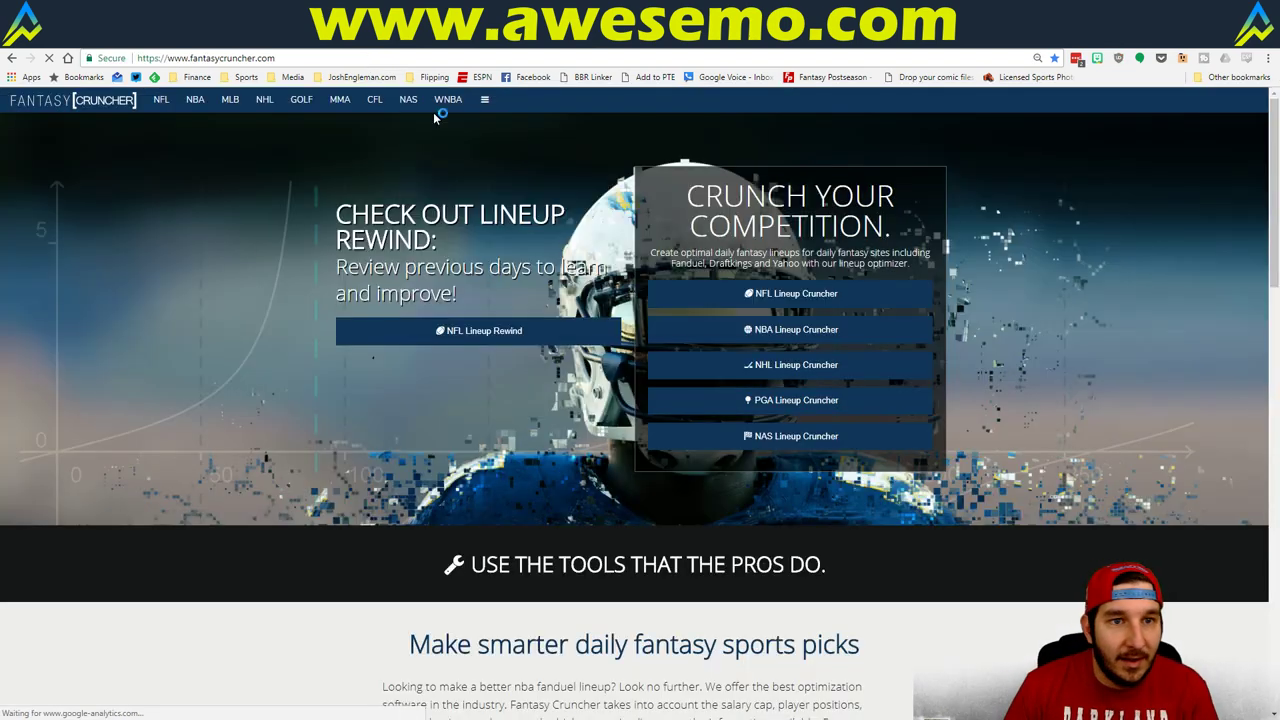
mouse_move(229, 106)
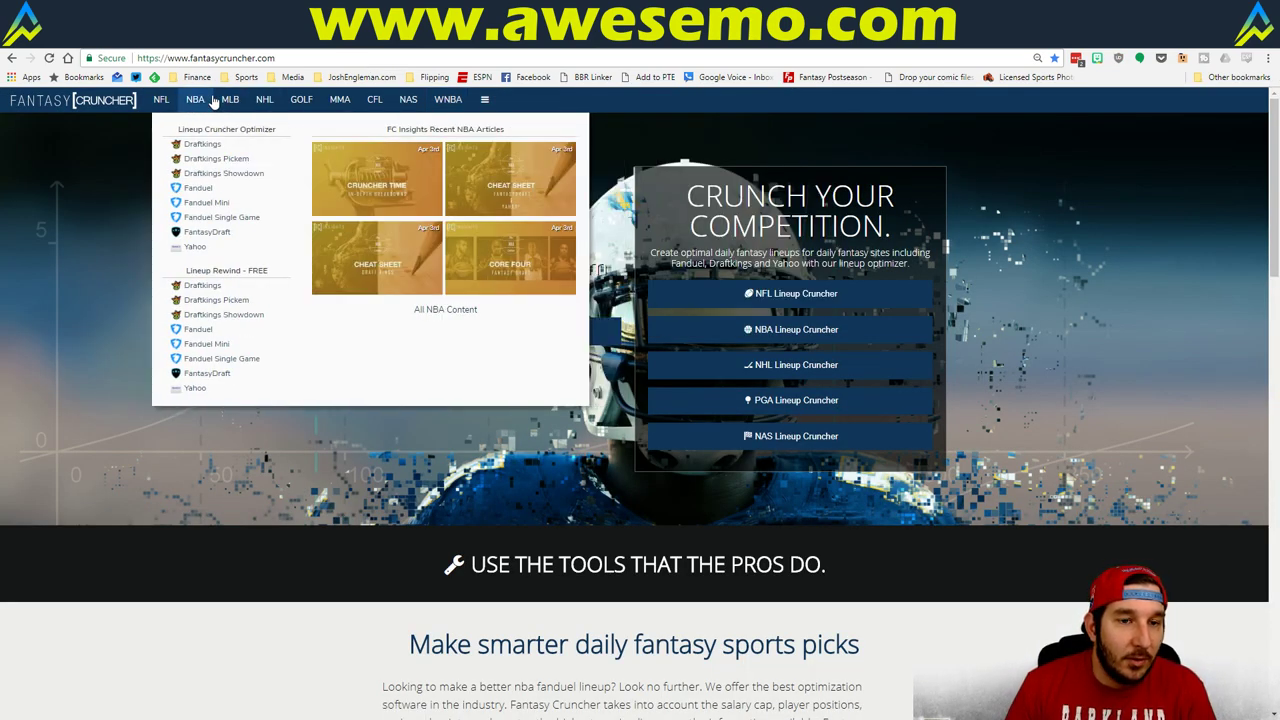
click(217, 192)
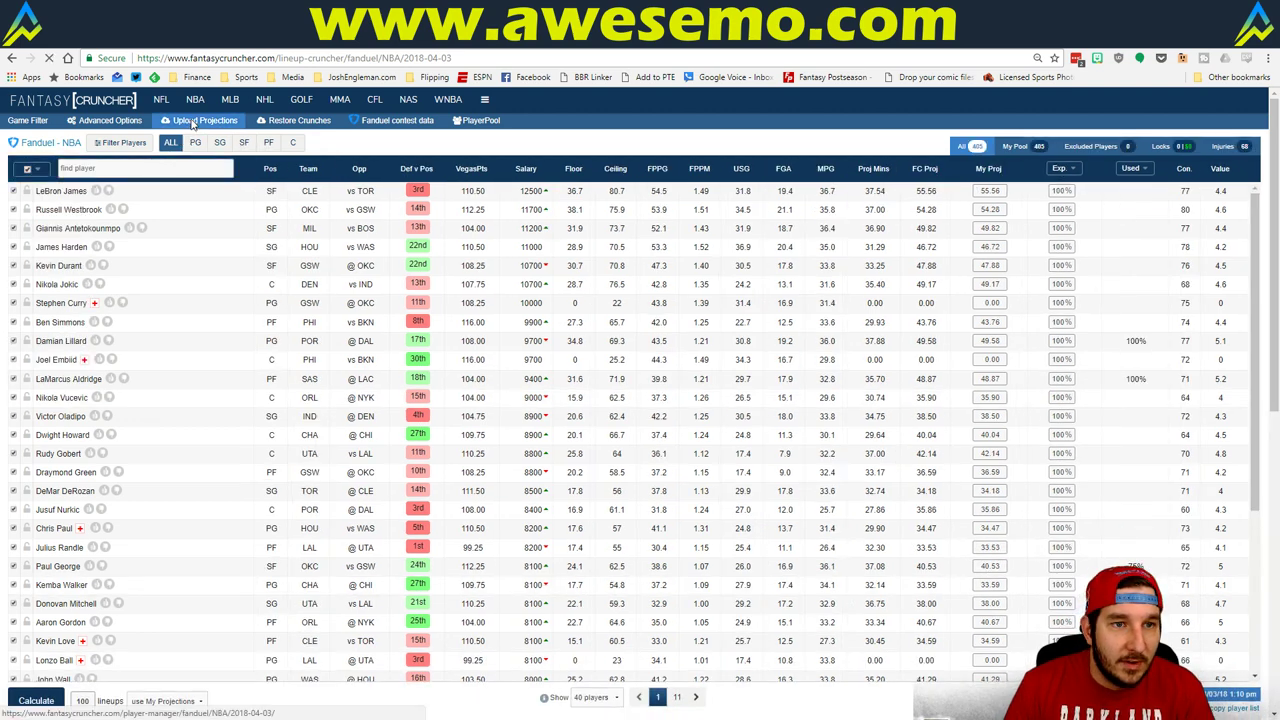
Paste the copied projections into the Upload Player Projections table, upload them, and dismiss the player errors message.
click(193, 122)
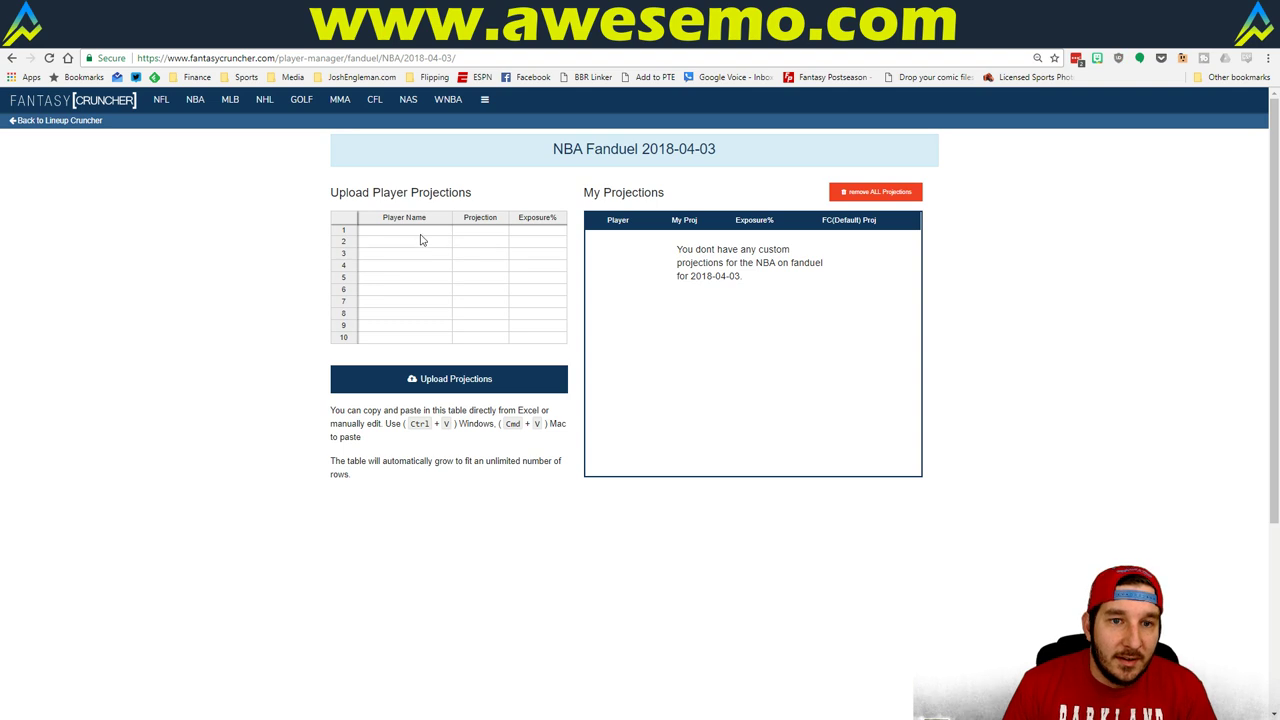
click(420, 240)
key(ctrl+v)
click(500, 376)
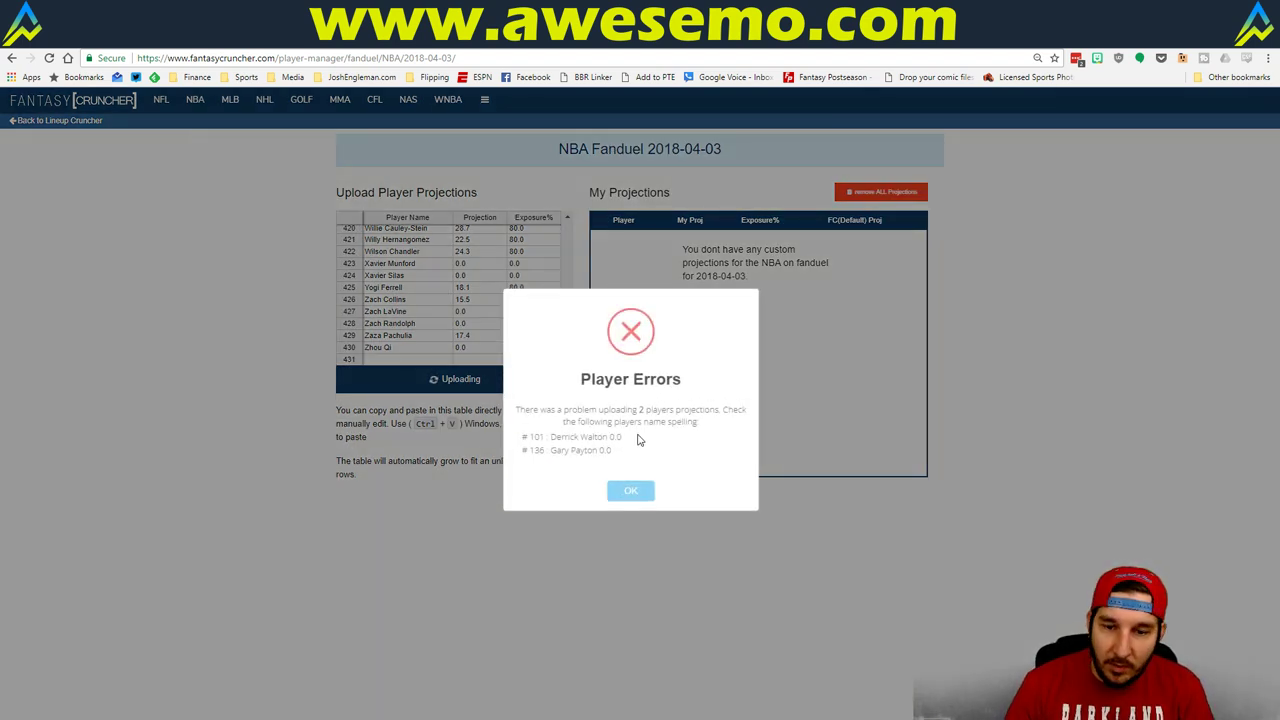
click(623, 490)
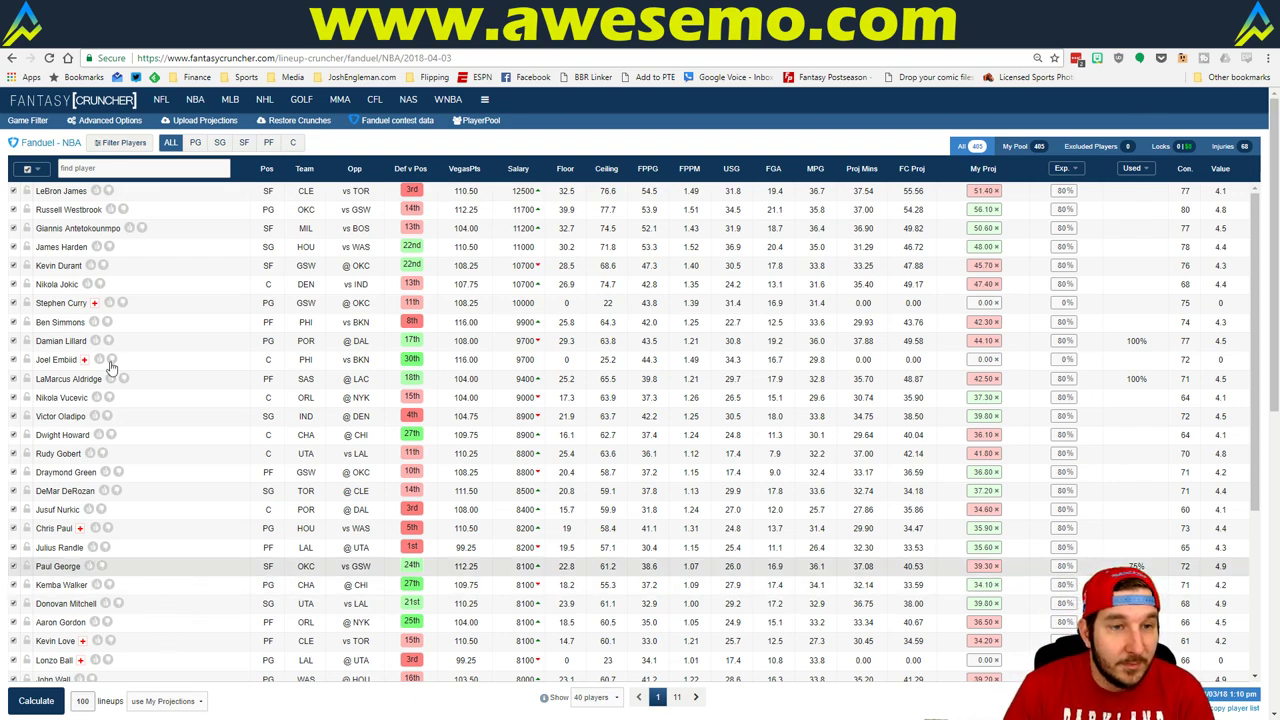
Turn on randomness at 10% for all players in the advanced options, and close the dialog.
click(108, 120)
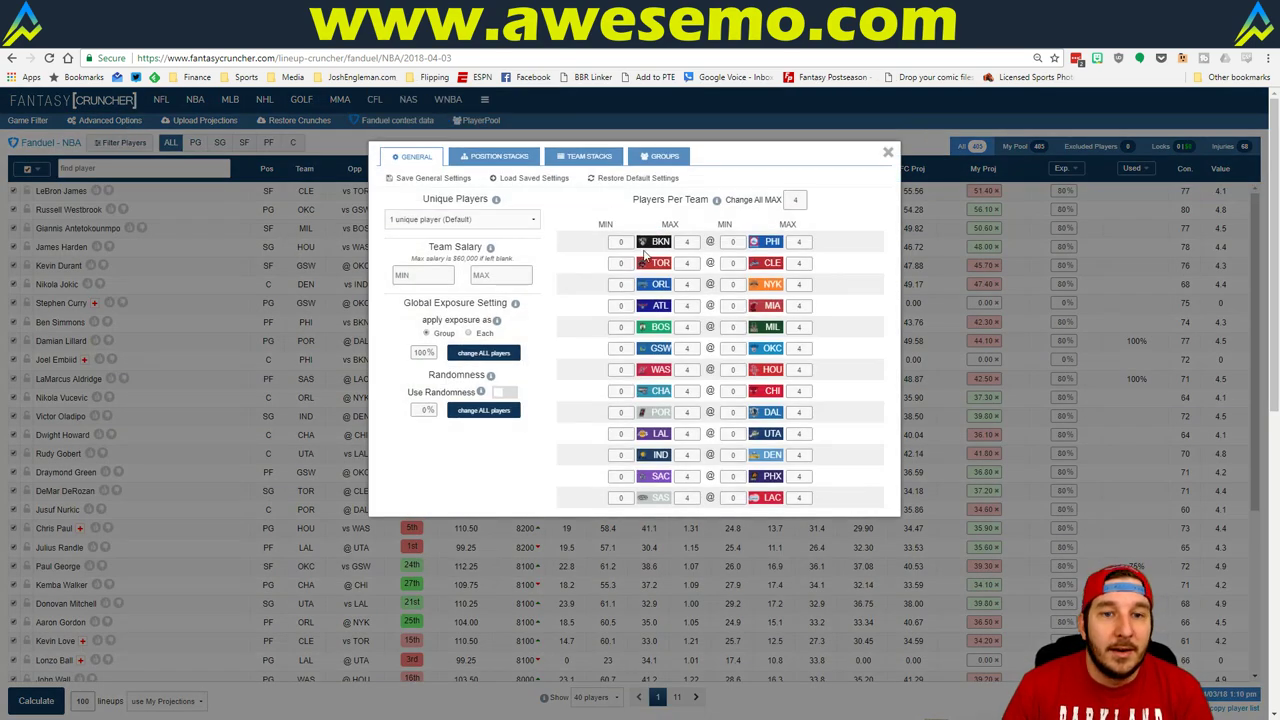
click(424, 410)
text(1)
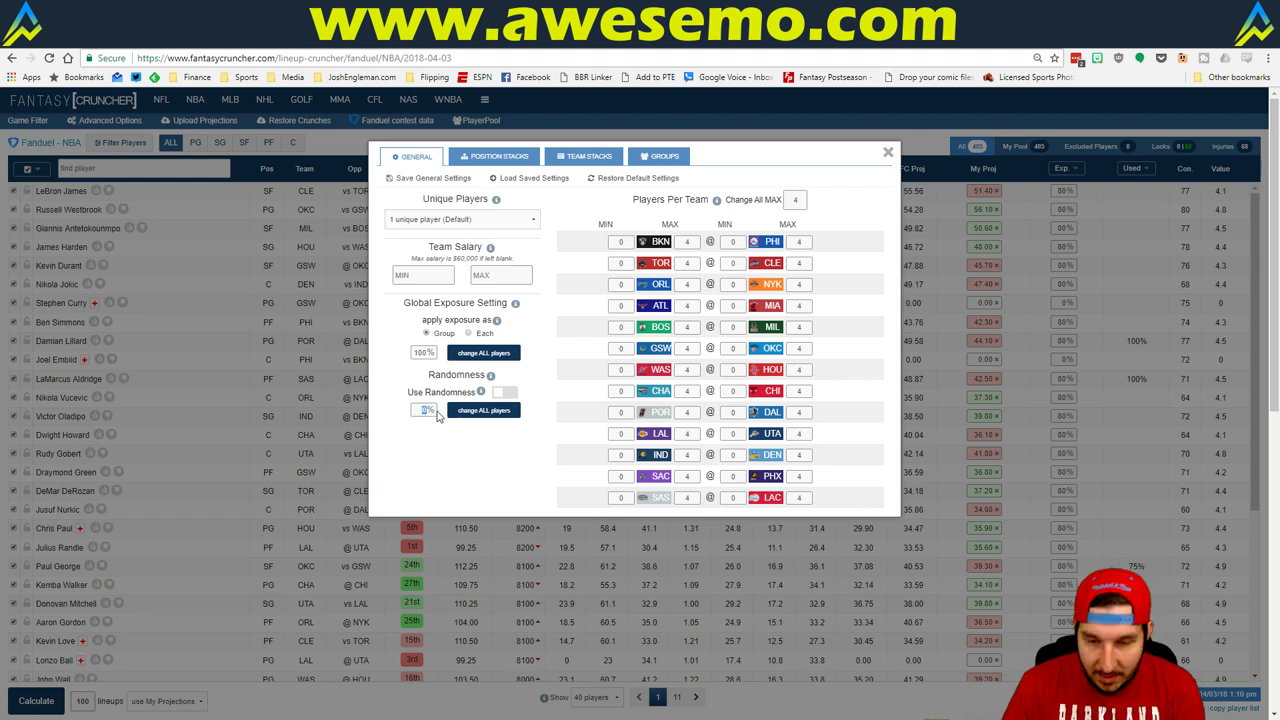
text(0)
click(503, 418)
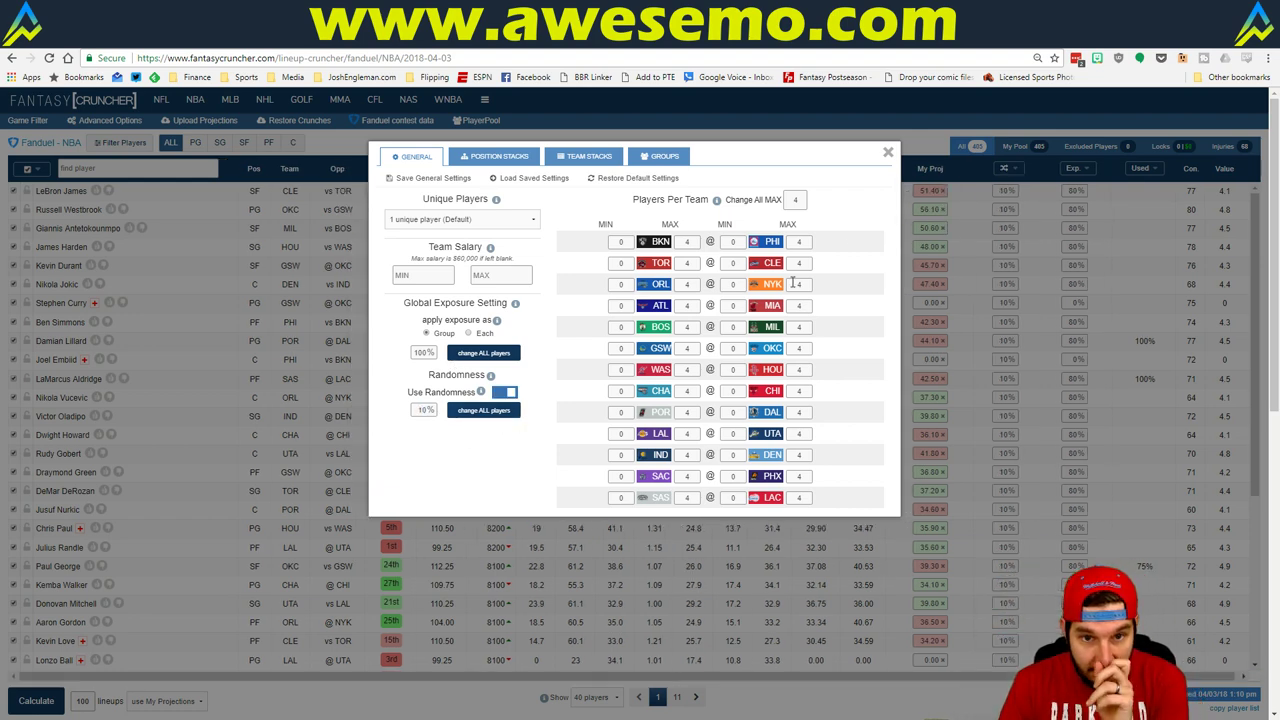
click(885, 156)
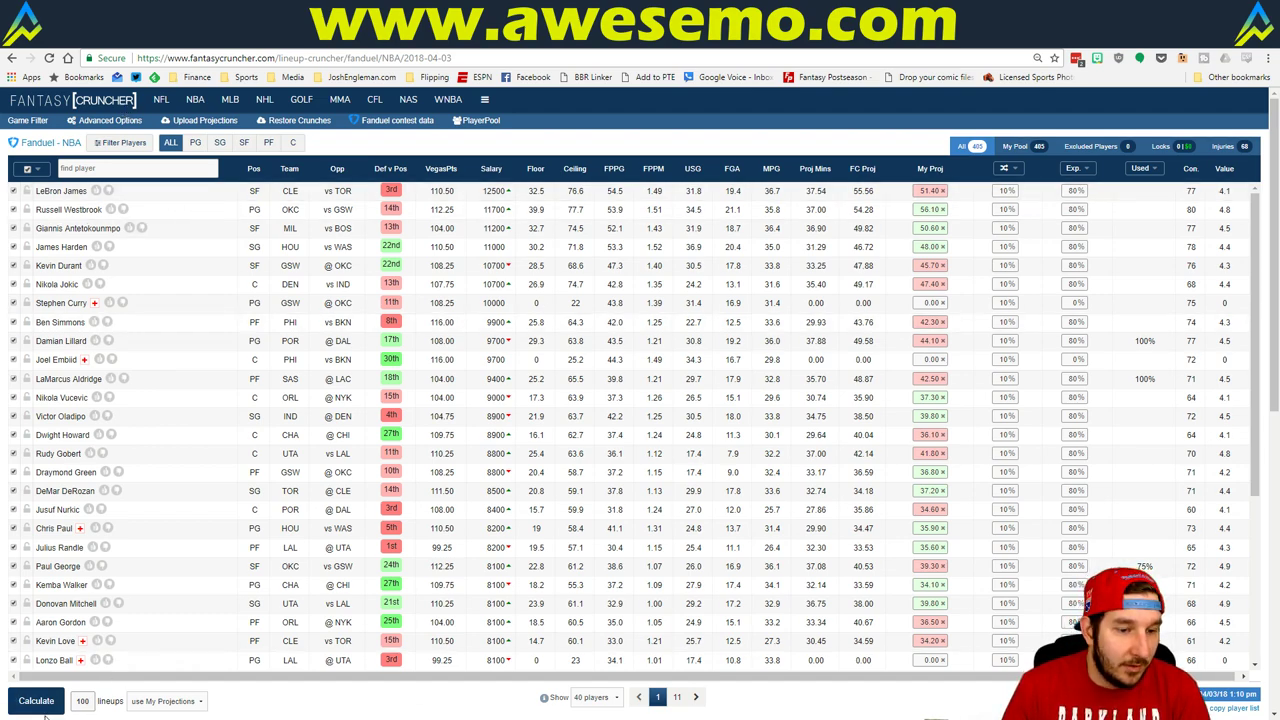
Calculate 100 FanDuel lineups using My Projections, and remove the old Crunch_1 results.
click(36, 701)
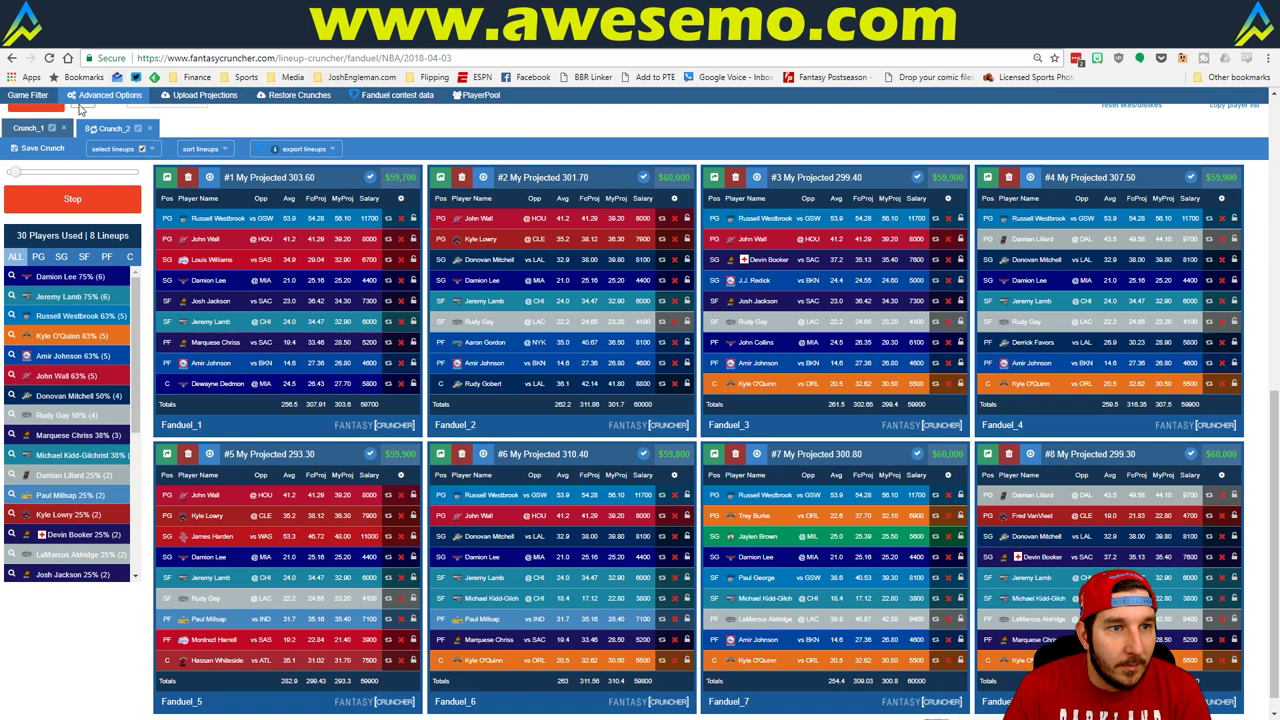
click(64, 129)
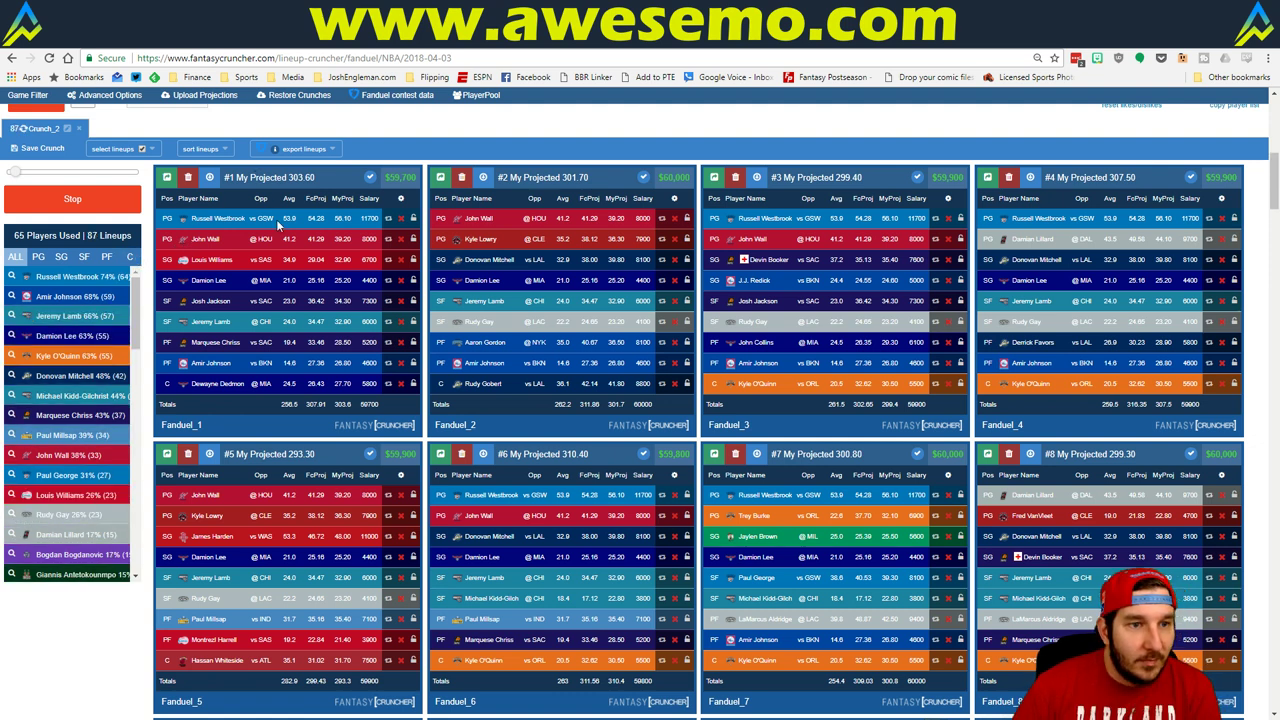
Open the sort options for the generated Crunch_2 lineups.
click(205, 148)
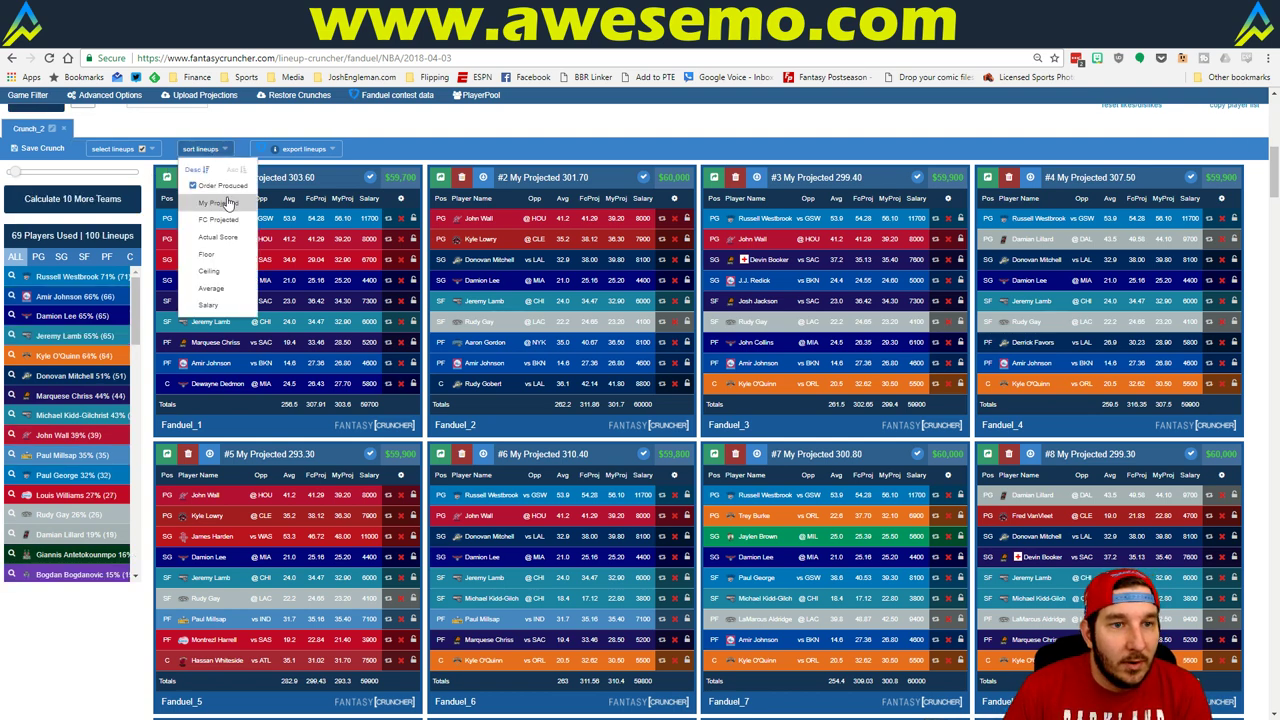